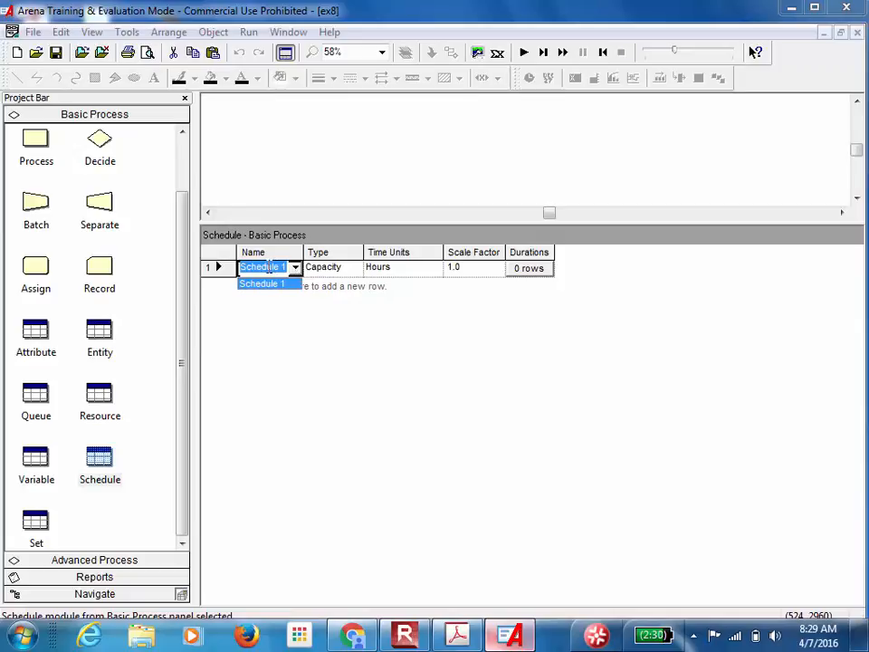
- Rename the first schedule as machine1schedule and widen the Name column so the full name fits
left_click(269, 267)
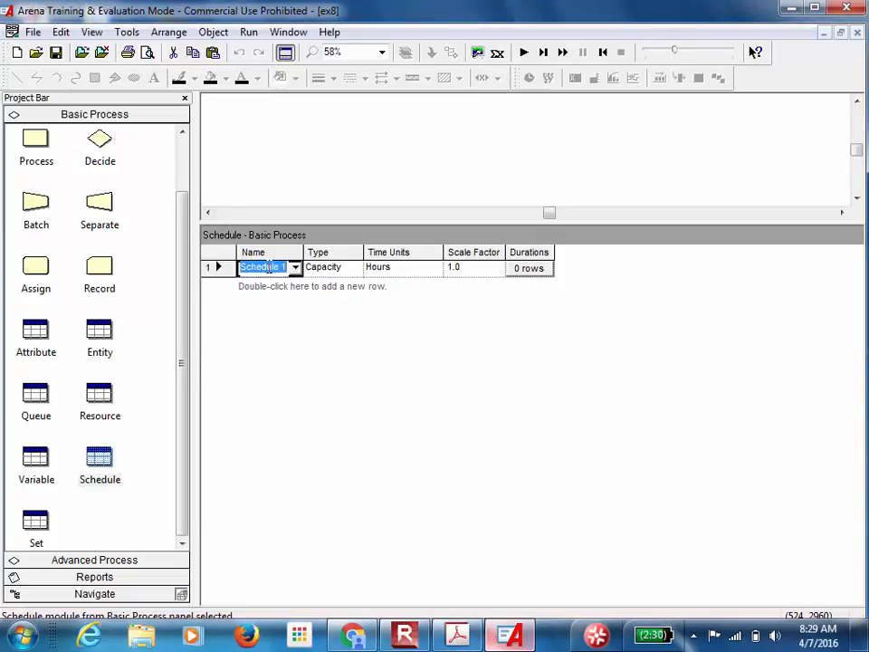
type("machine1")
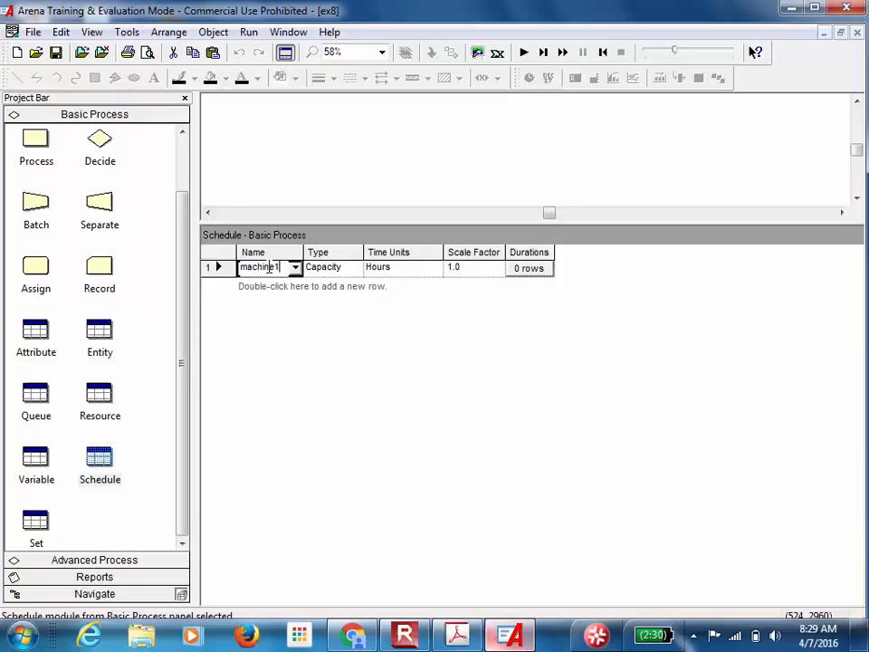
type("schedule")
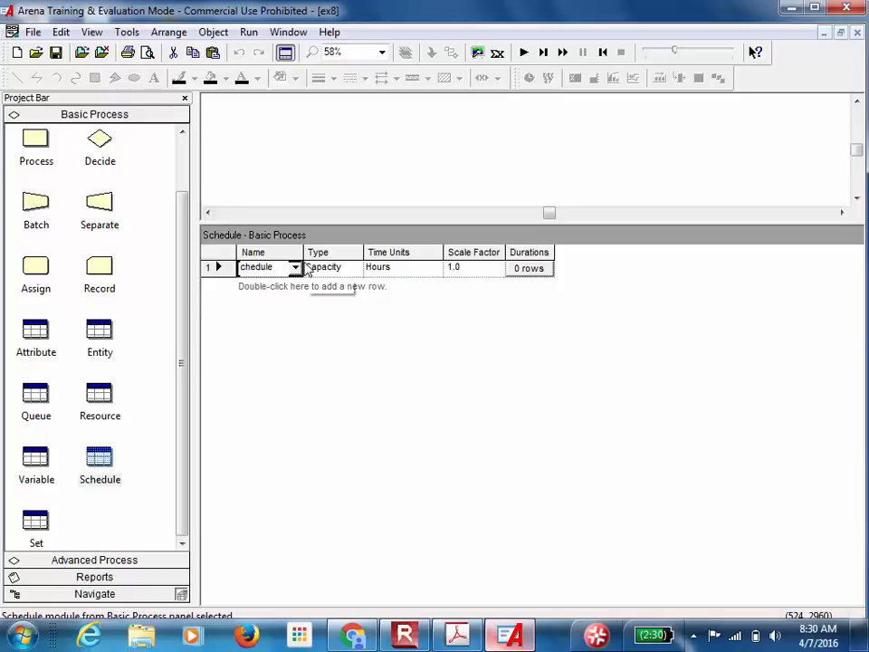
left_click_drag(306, 251, 345, 252)
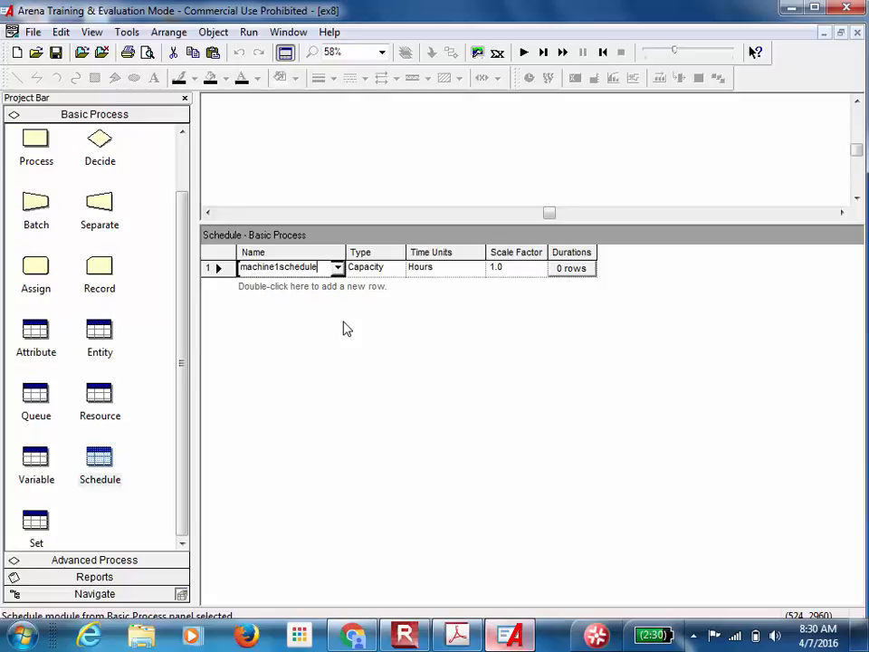
- Set the time units of machine1schedule to Halfhours
left_click(475, 273)
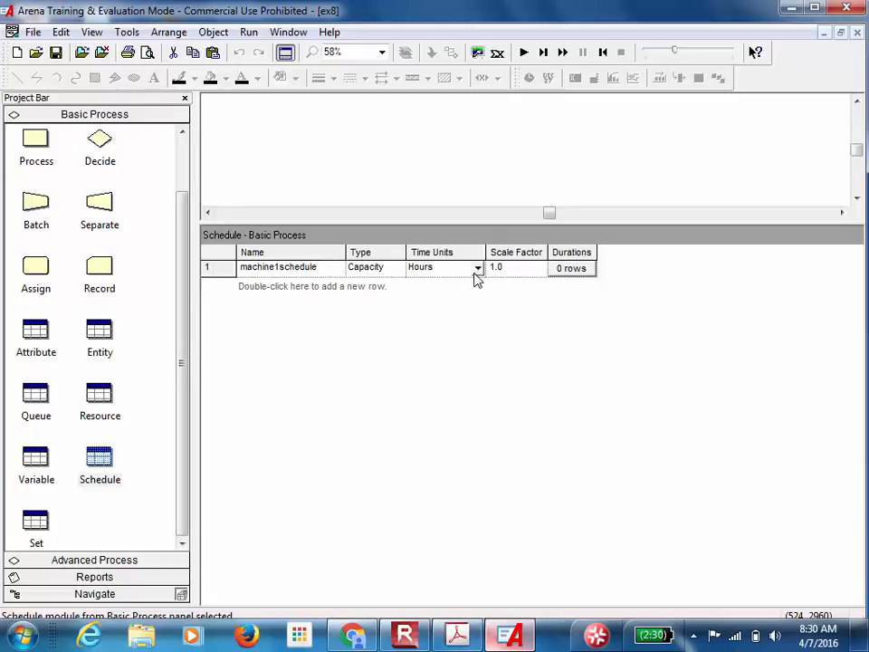
left_click(478, 270)
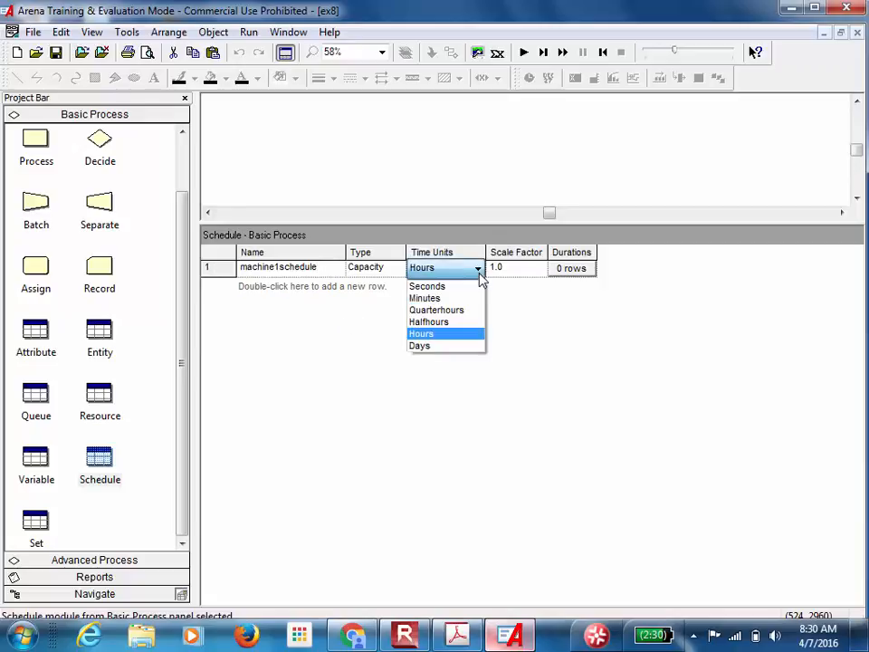
left_click(462, 323)
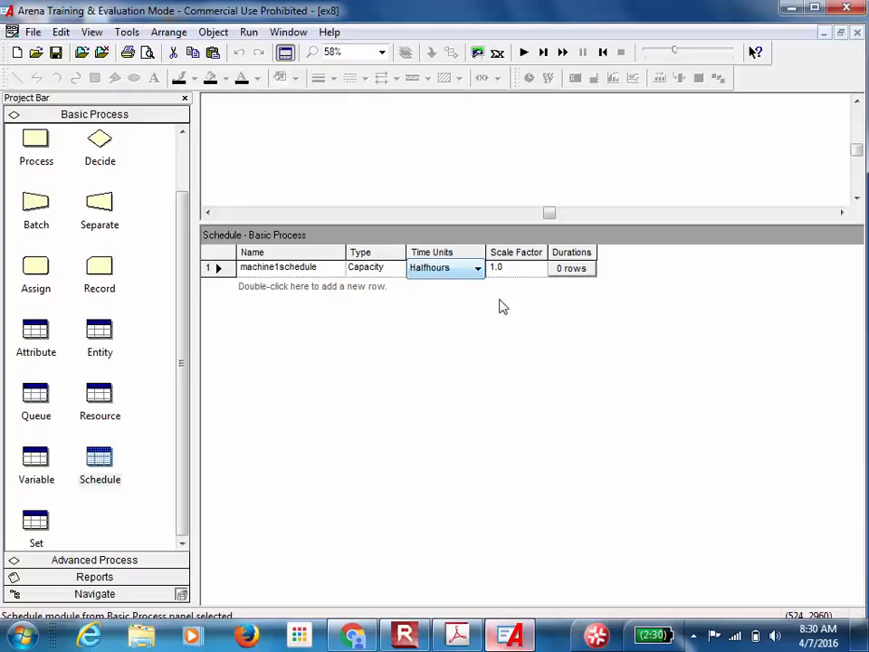
- View the durations graph of machine1schedule and close it without saving changes
left_click(565, 271)
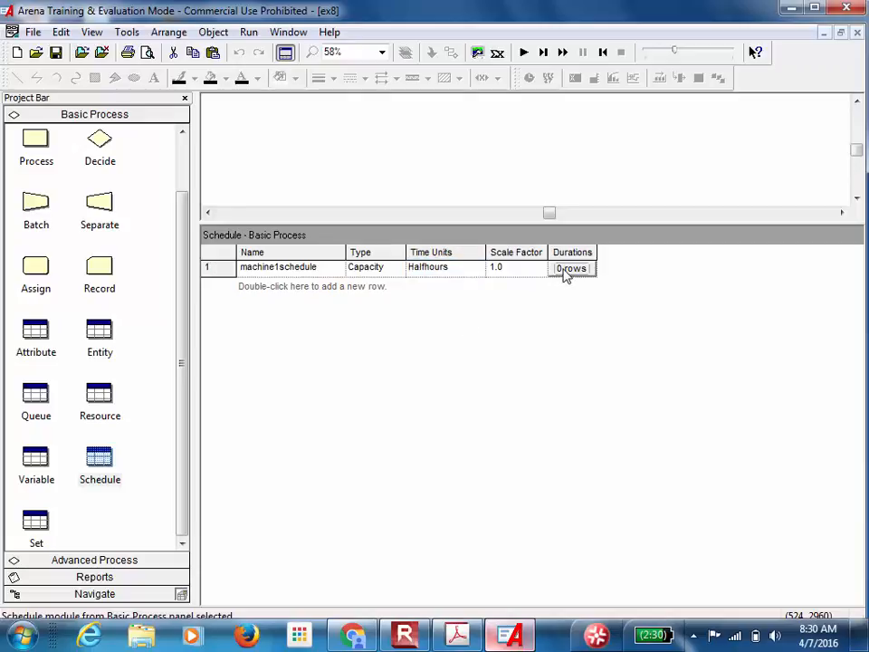
left_click(565, 270)
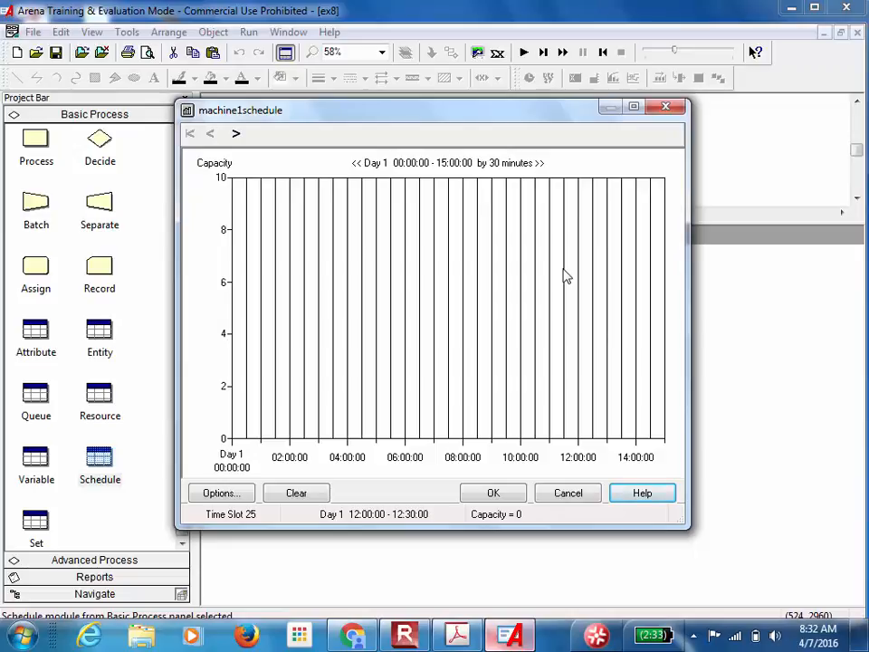
left_click(569, 495)
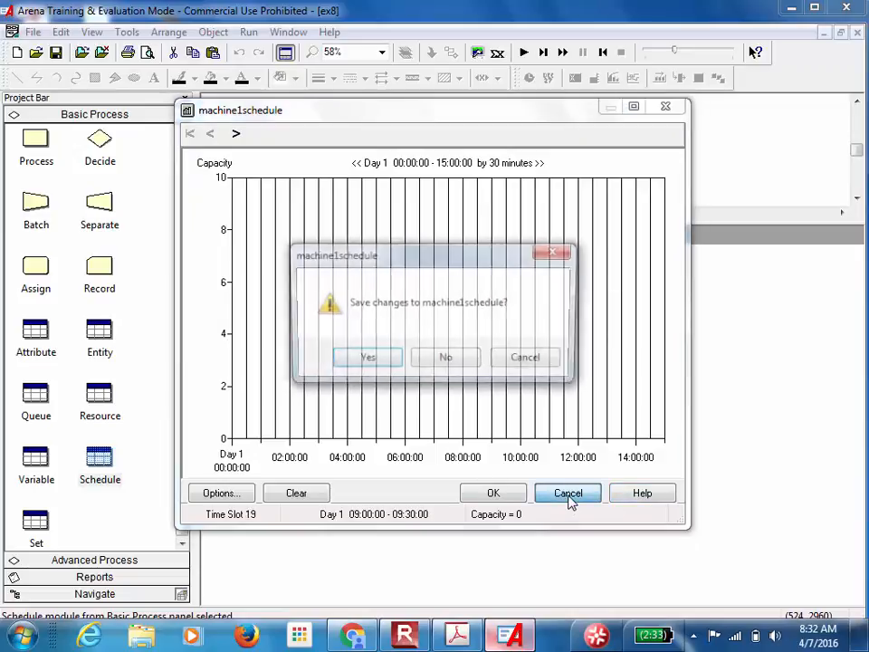
left_click(432, 362)
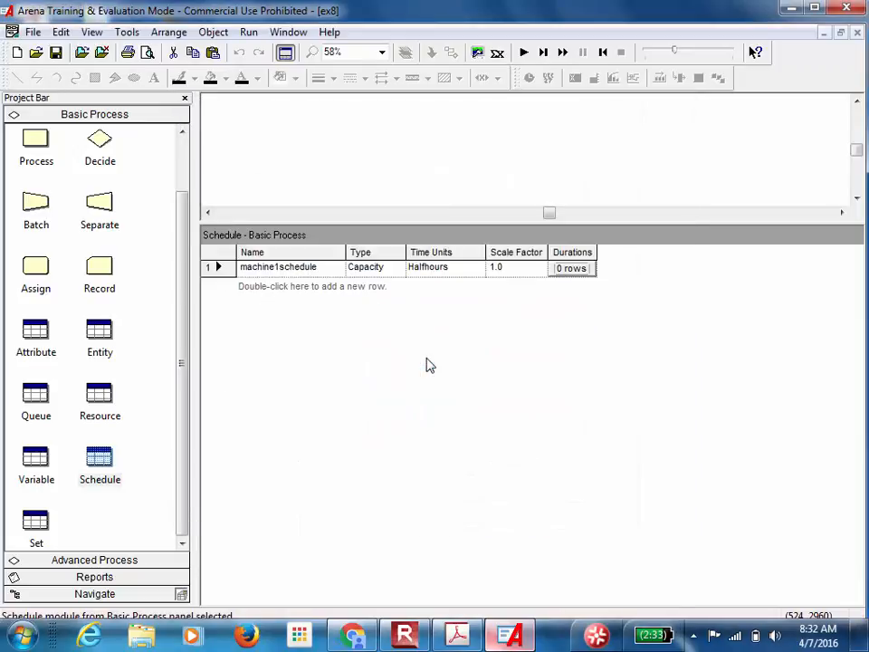
- Add a second row to the Schedule table and name it machine2schedule
double_click(281, 287)
left_click(291, 284)
left_click_drag(292, 284, 235, 285)
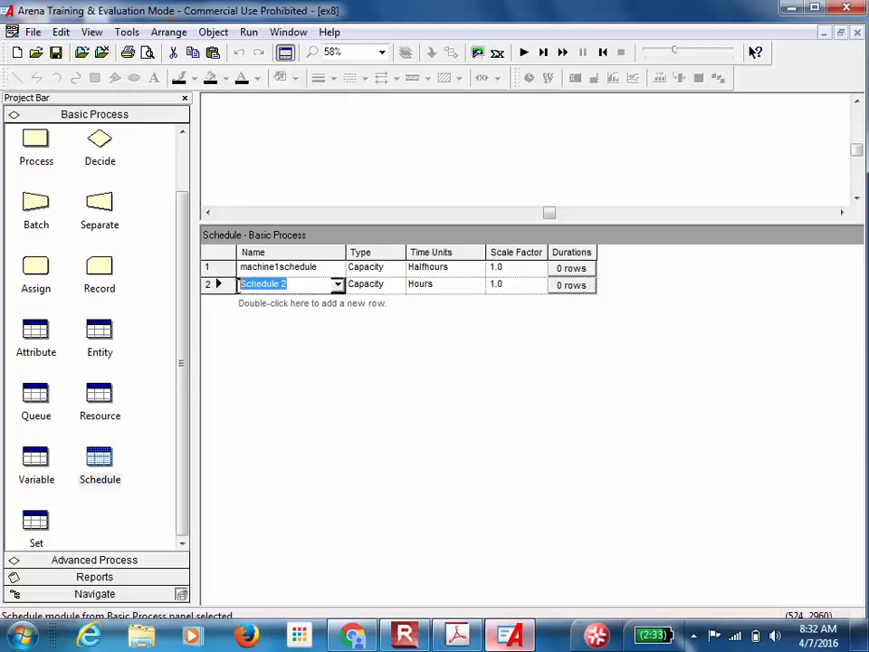
type("machine2")
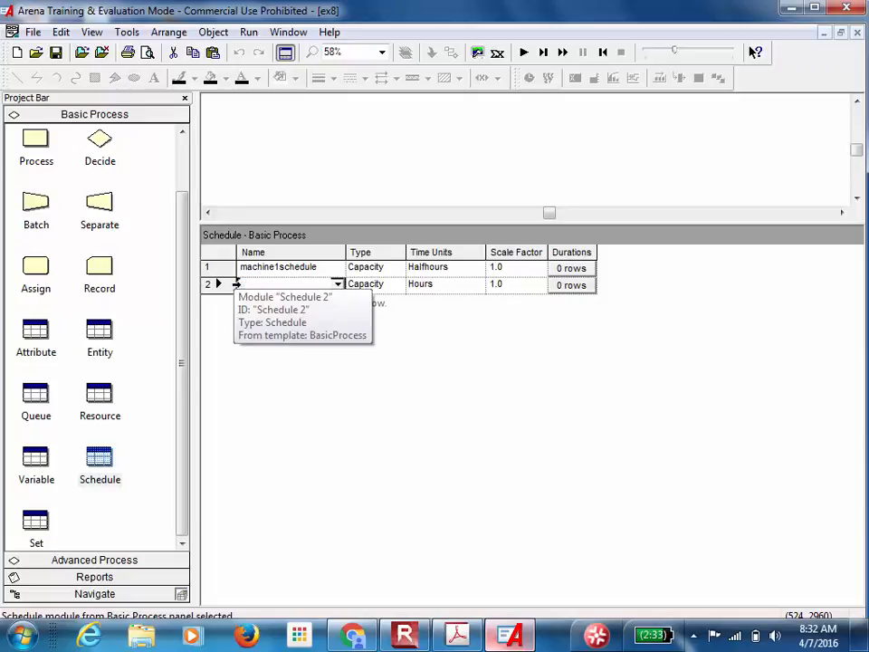
type("s")
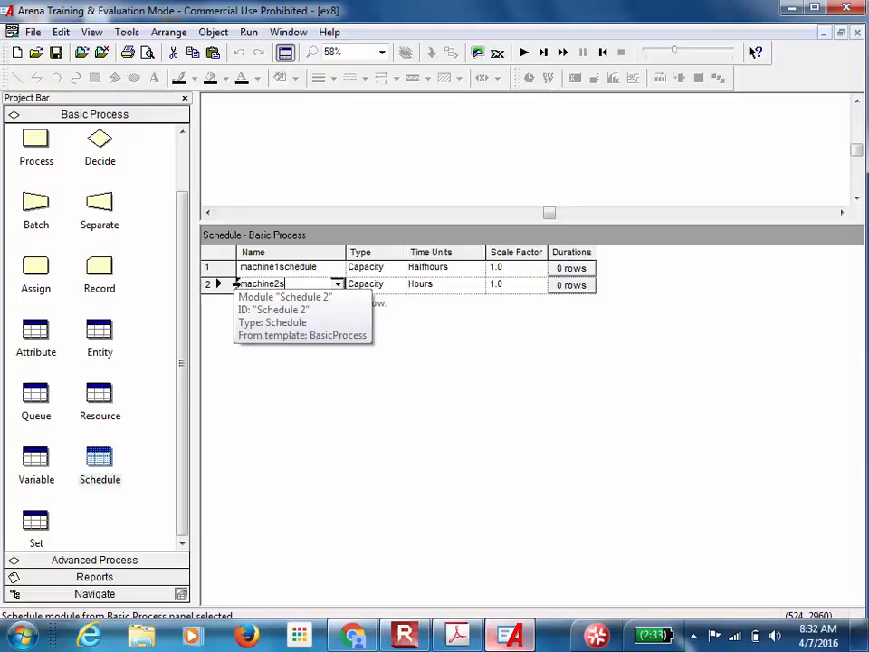
type("chedule")
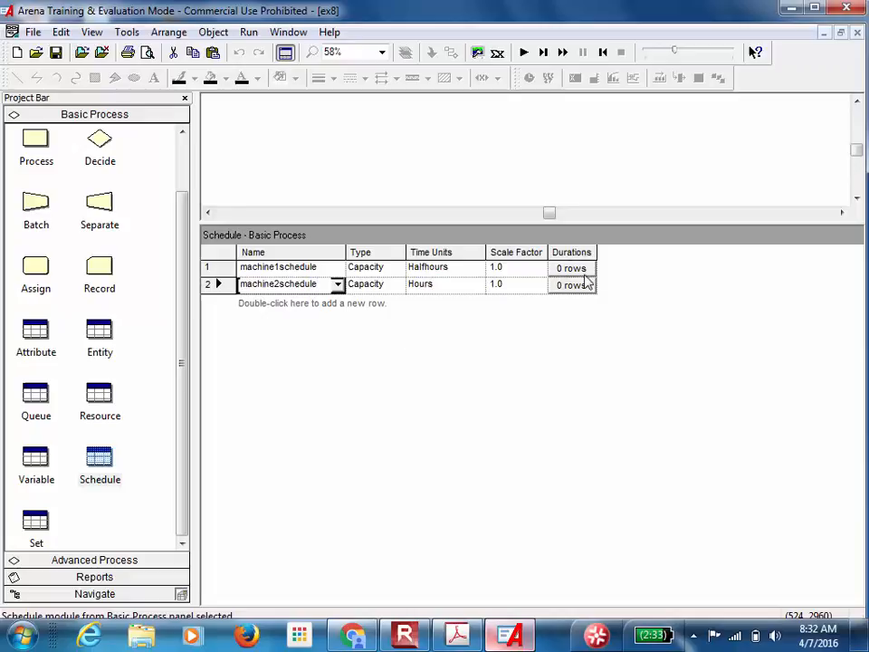
- In the durations graph of machine2schedule, set the capacity to 1 for every hour slot from Day 1 00:00 to 16:00
left_click(572, 286)
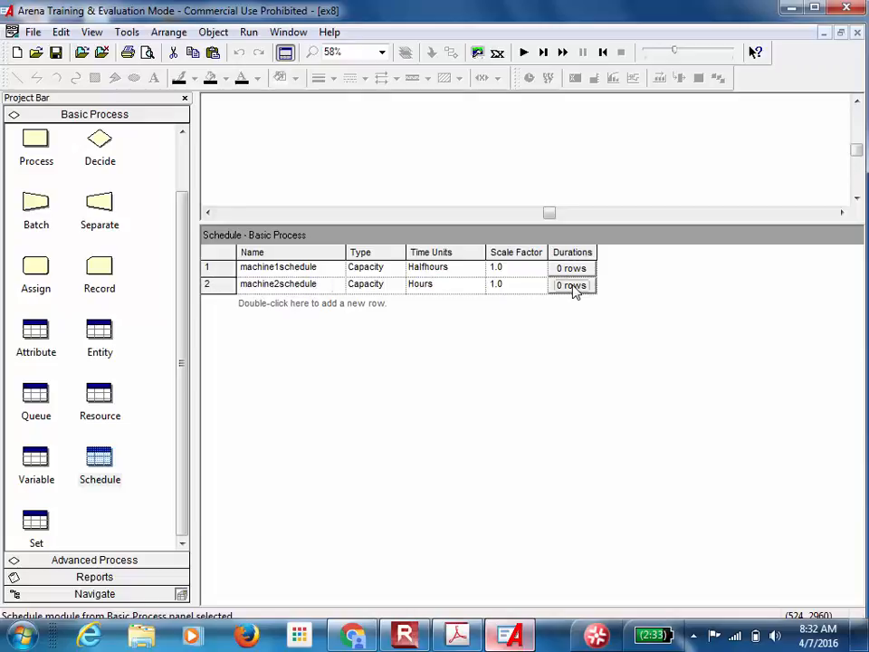
left_click(572, 286)
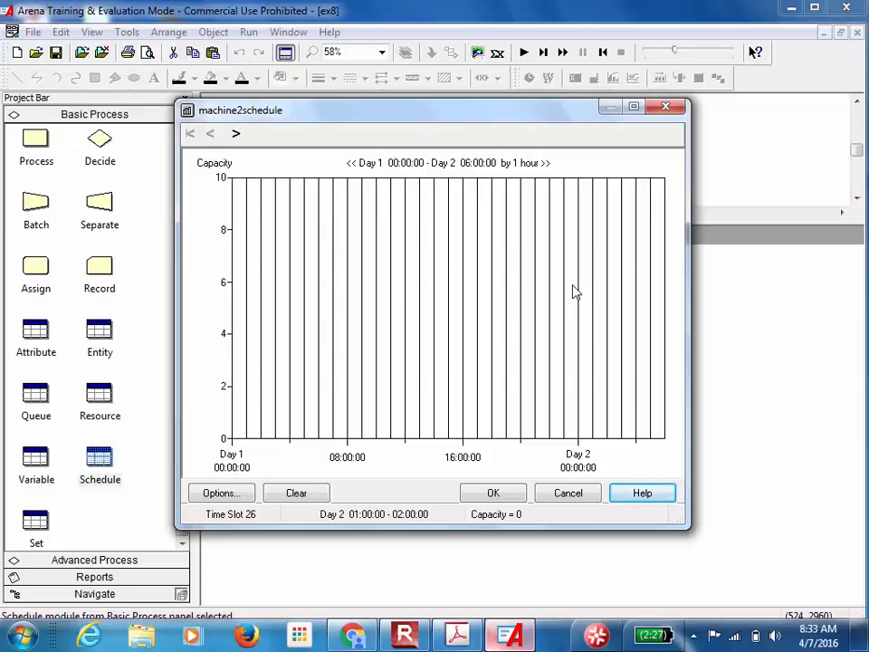
left_click(234, 419)
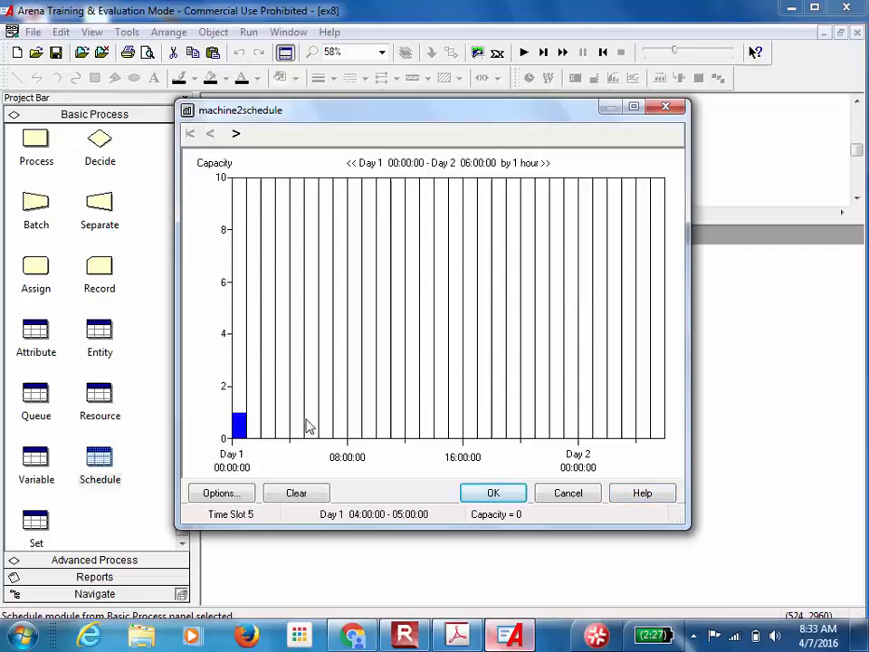
left_click_drag(256, 428, 344, 432)
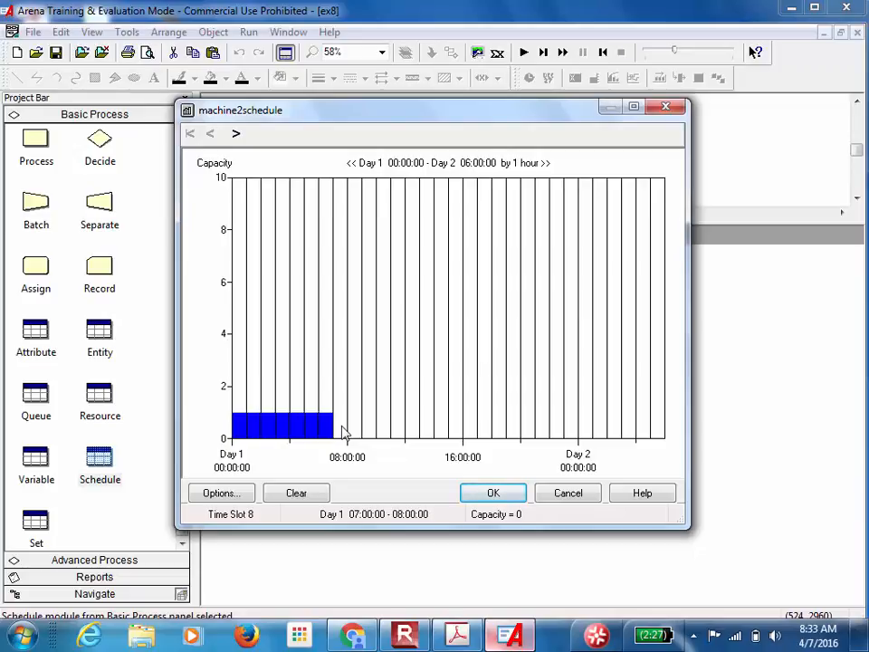
left_click(340, 427)
left_click(356, 427)
left_click(371, 427)
left_click(383, 427)
left_click(398, 427)
left_click(412, 427)
left_click(431, 429)
left_click(445, 429)
left_click(457, 429)
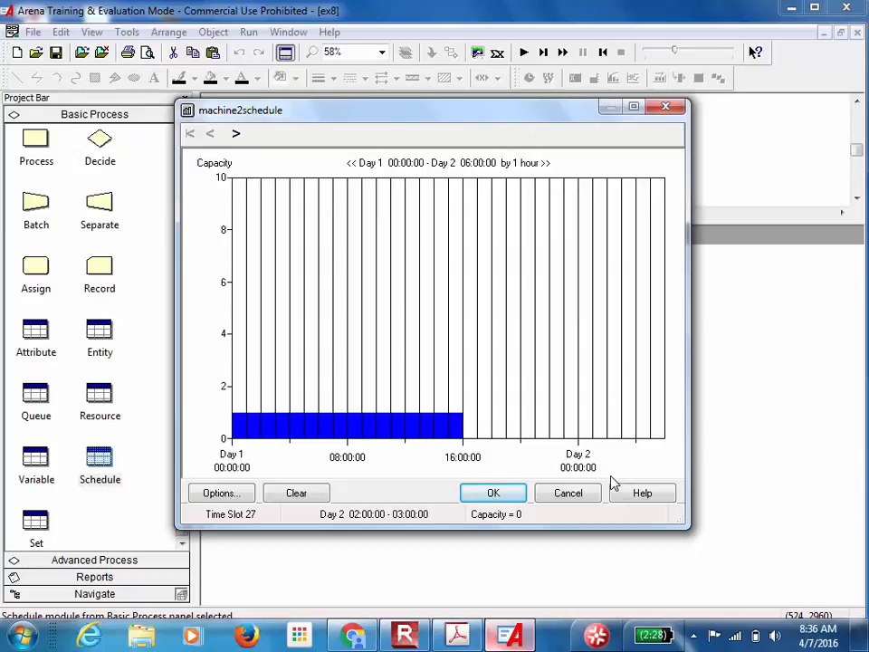
- Set machine2schedule's capacity to 0 from 08:00 to 16:00 and to 1 from 16:00 to Day 2 00:00, and accept the durations
left_click(361, 441)
mouse_move(361, 441)
left_mouse_down()
mouse_move(448, 444)
mouse_move(470, 427)
mouse_move(553, 429)
mouse_move(572, 421)
mouse_move(661, 453)
left_mouse_up()
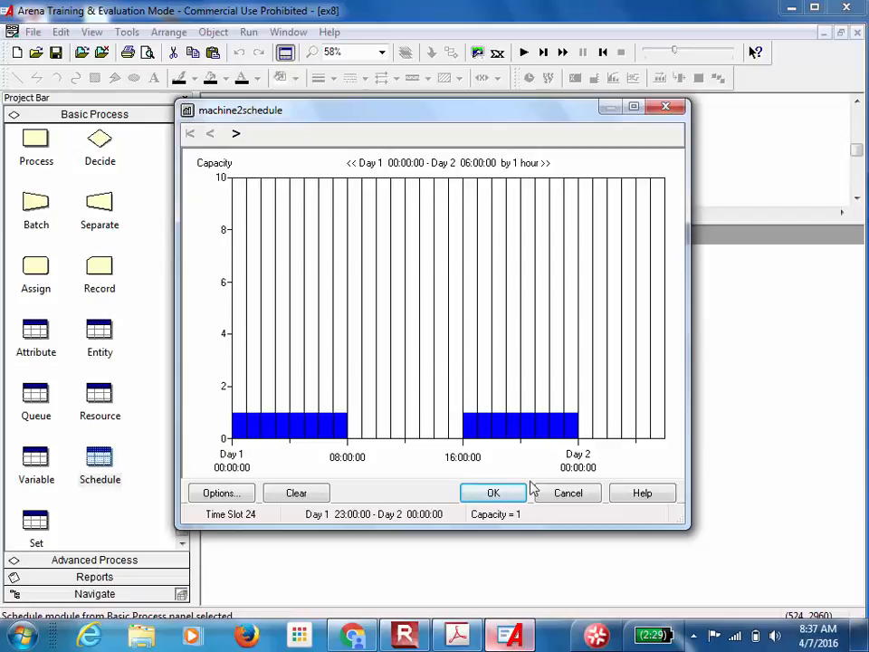
left_click(243, 492)
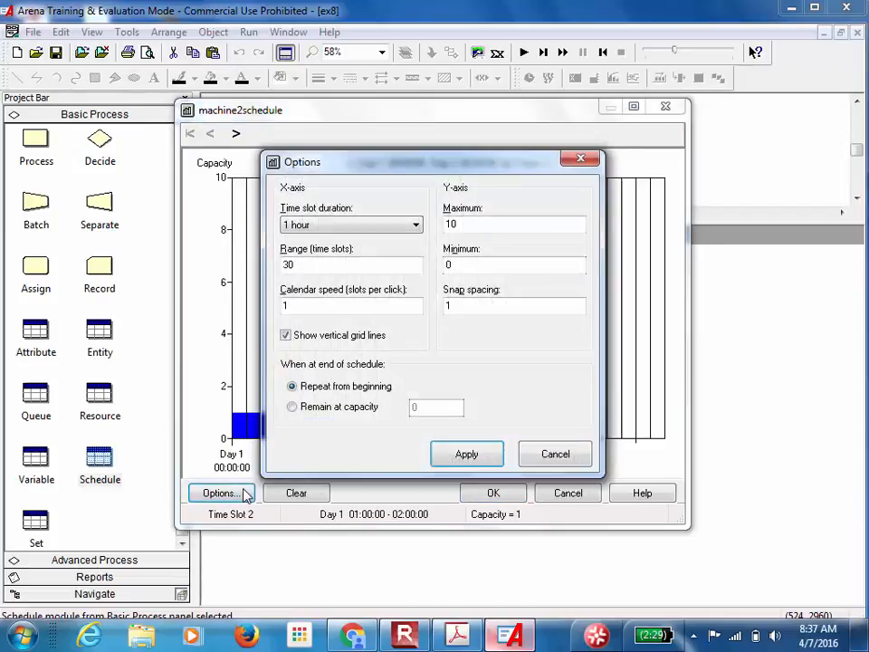
left_click(584, 459)
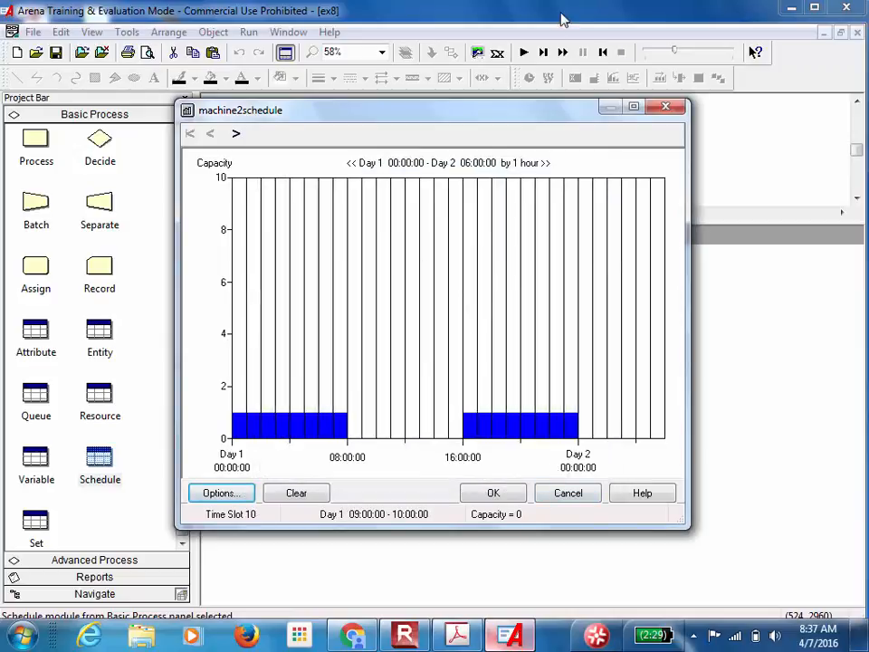
left_click(494, 494)
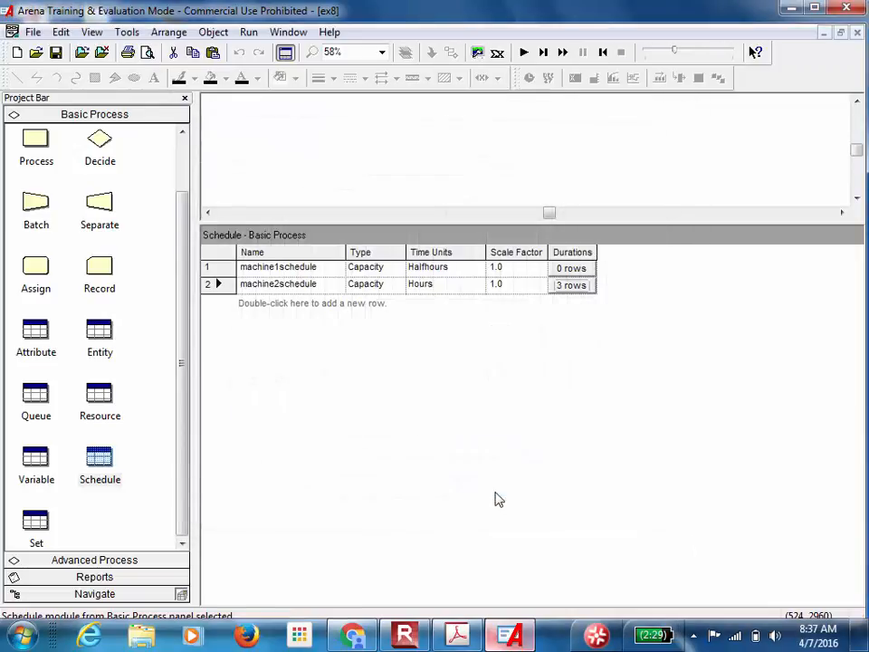
- Create a new model and set its Hours Per Day to 12 in the replication parameters of the run setup
left_click(16, 52)
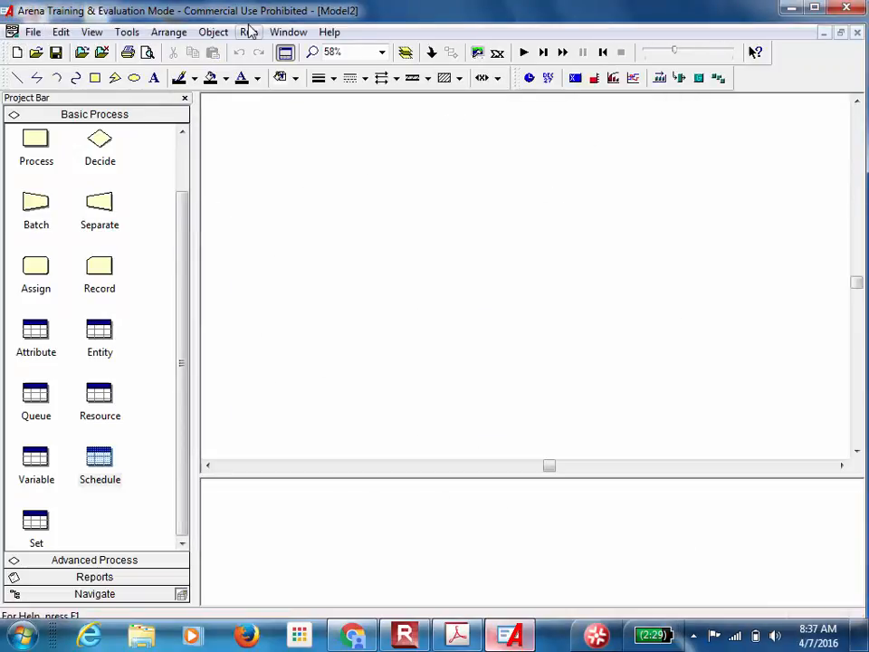
left_click(248, 31)
left_click(242, 52)
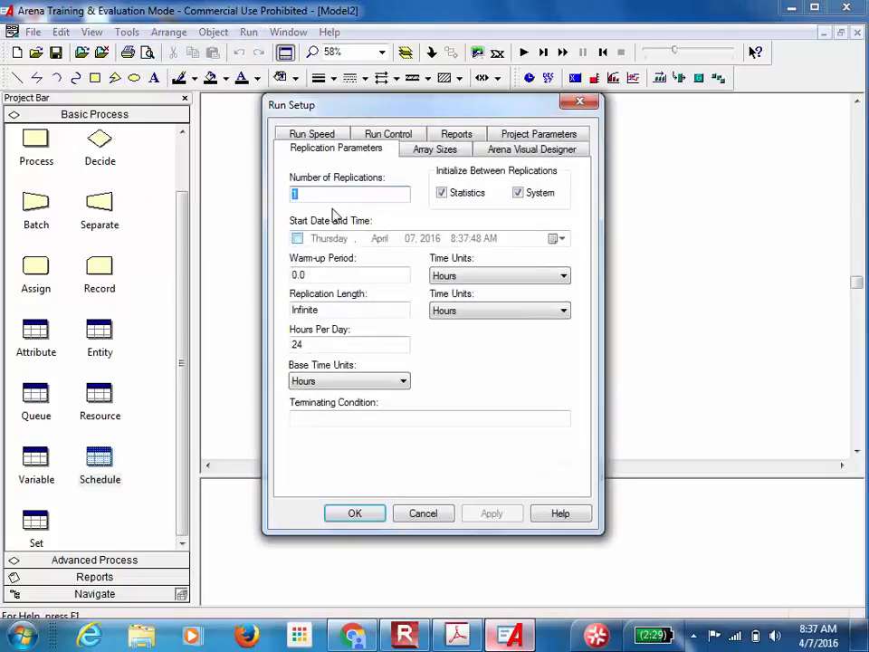
left_click(333, 347)
left_click_drag(332, 350, 266, 352)
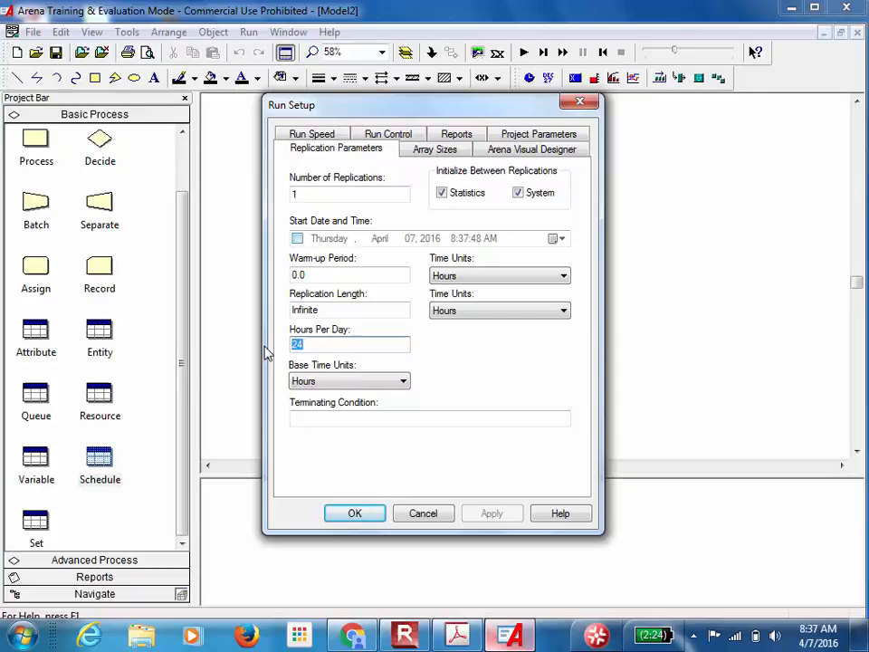
type("12")
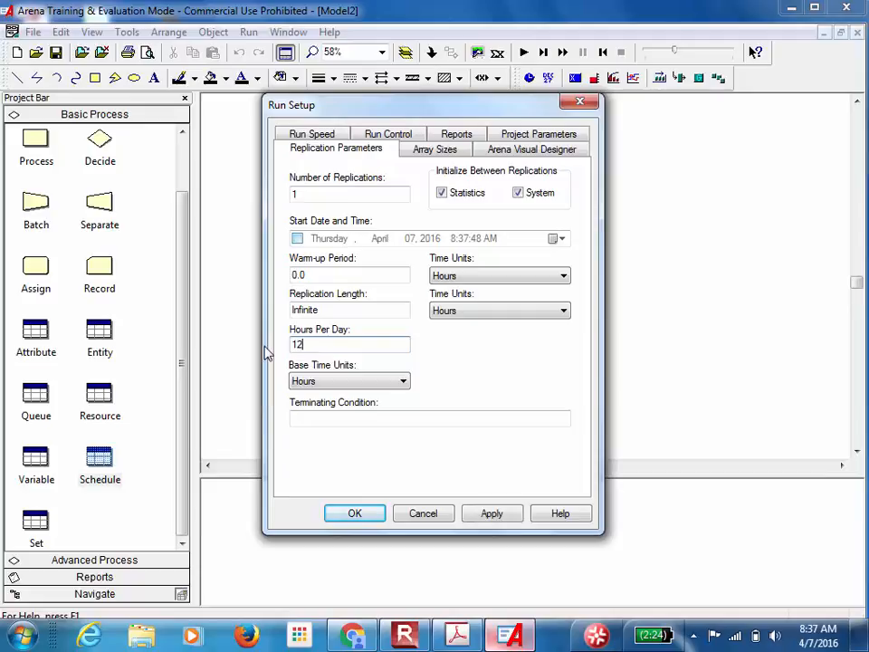
left_click(489, 514)
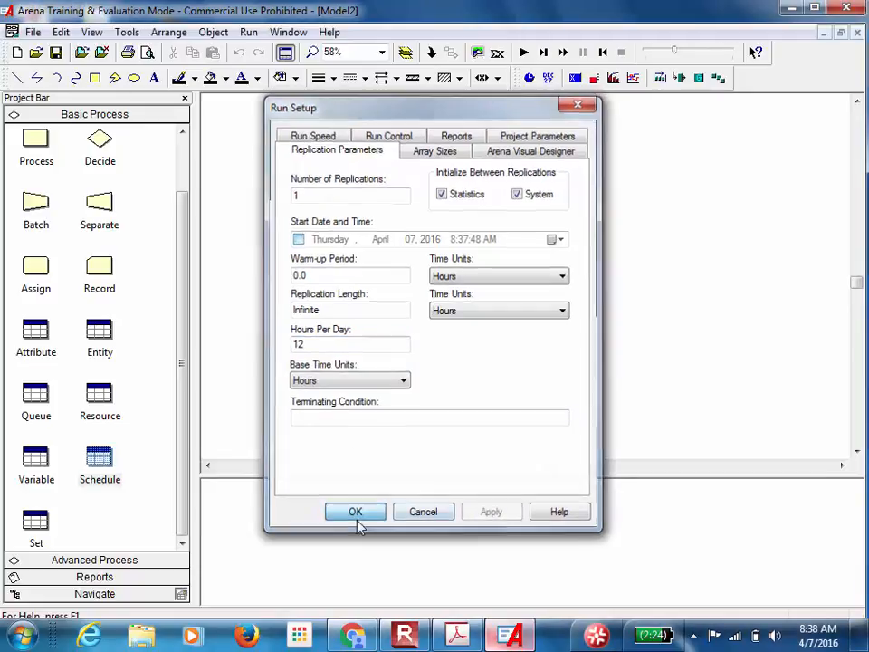
left_click(358, 518)
- Check the Hours Per Day value in the new model's run setup and leave without changes
left_click(248, 32)
left_click(240, 56)
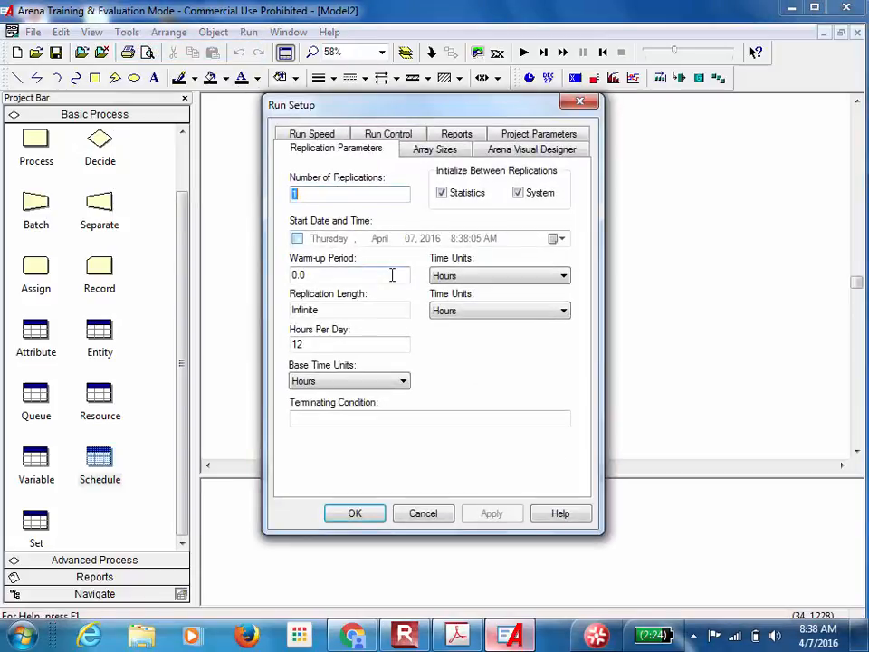
left_click(422, 513)
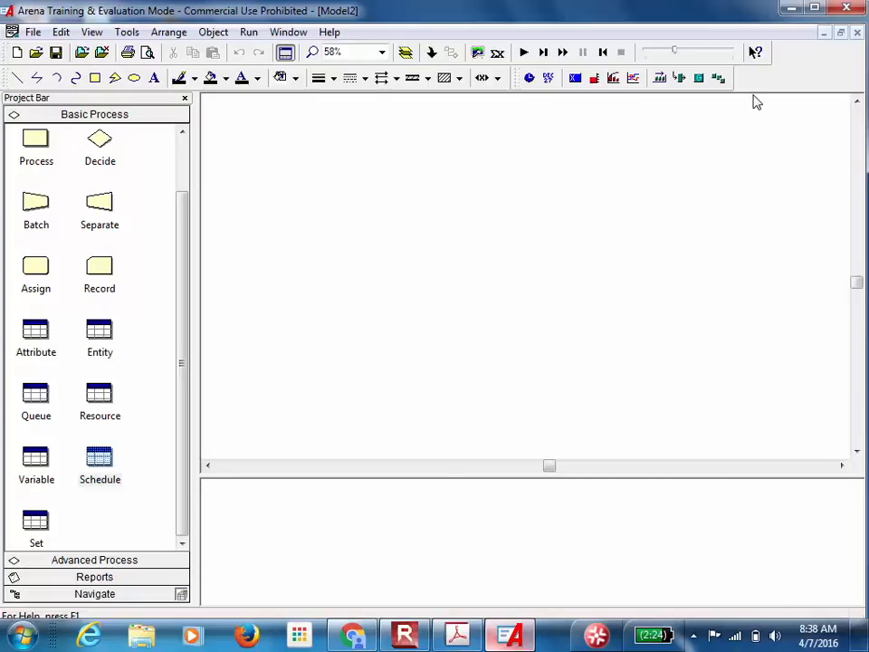
left_click(793, 15)
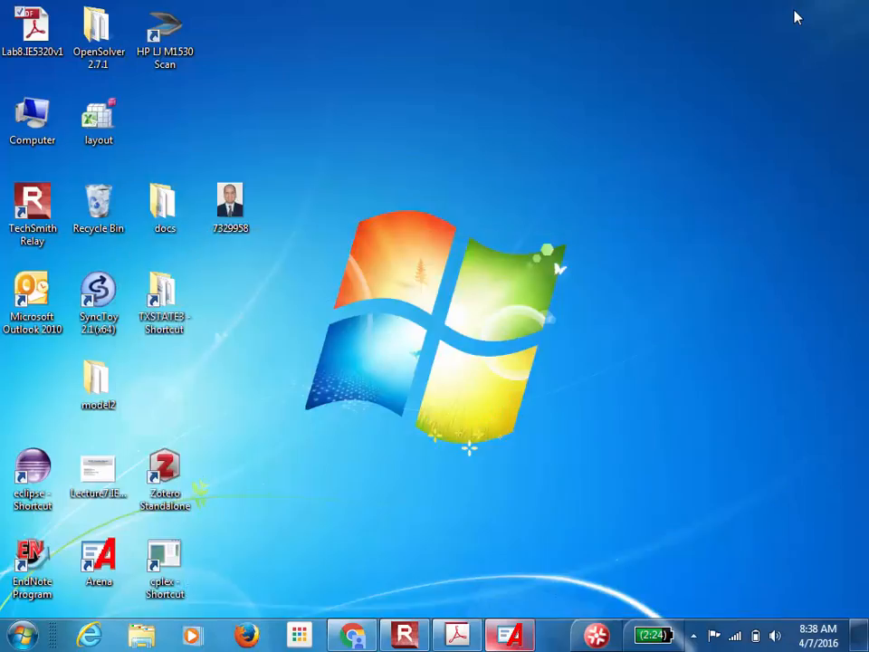
left_click(512, 636)
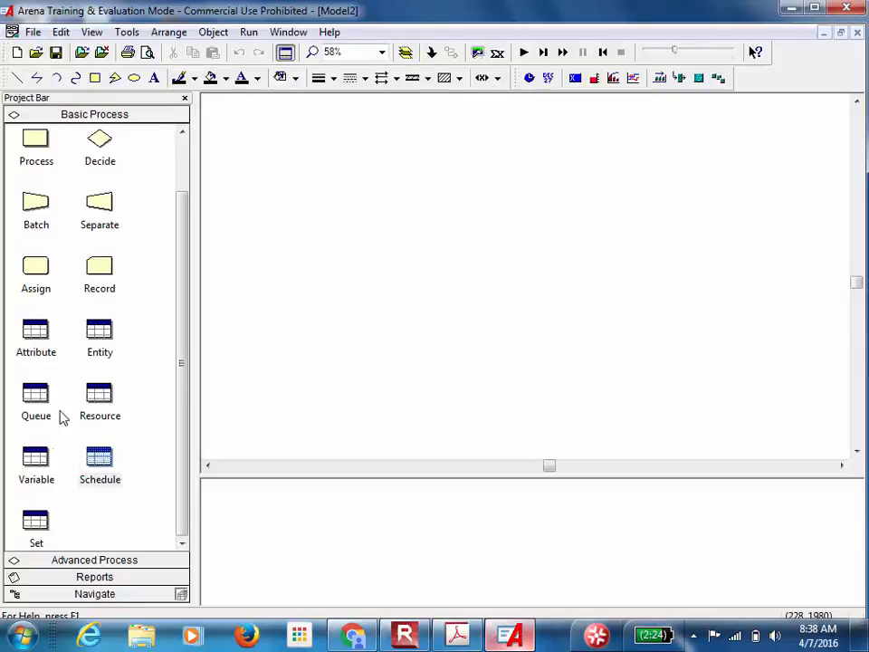
- Open the new model's Schedule table, and close Model2 without saving its changes
left_click(96, 459)
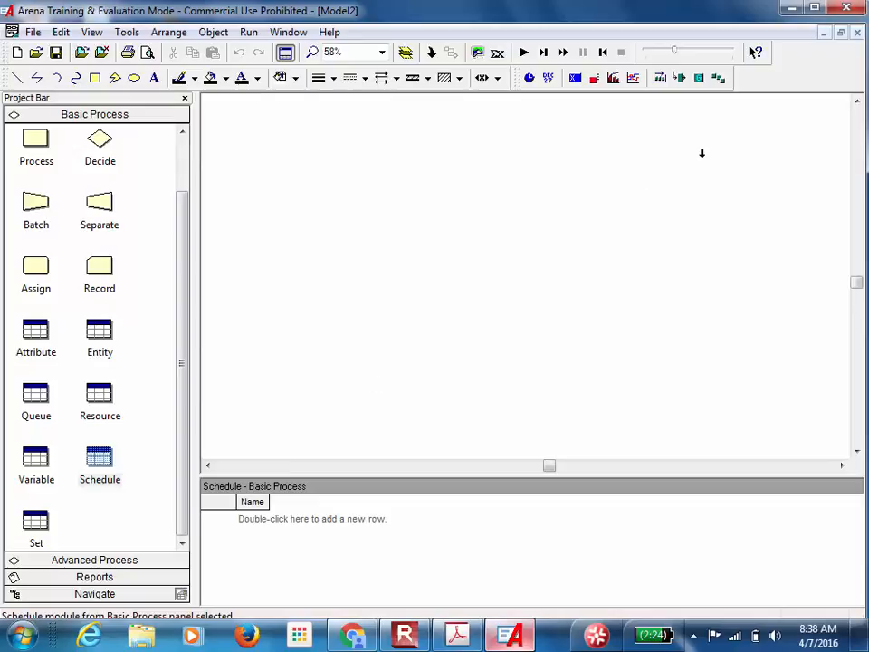
left_click(854, 33)
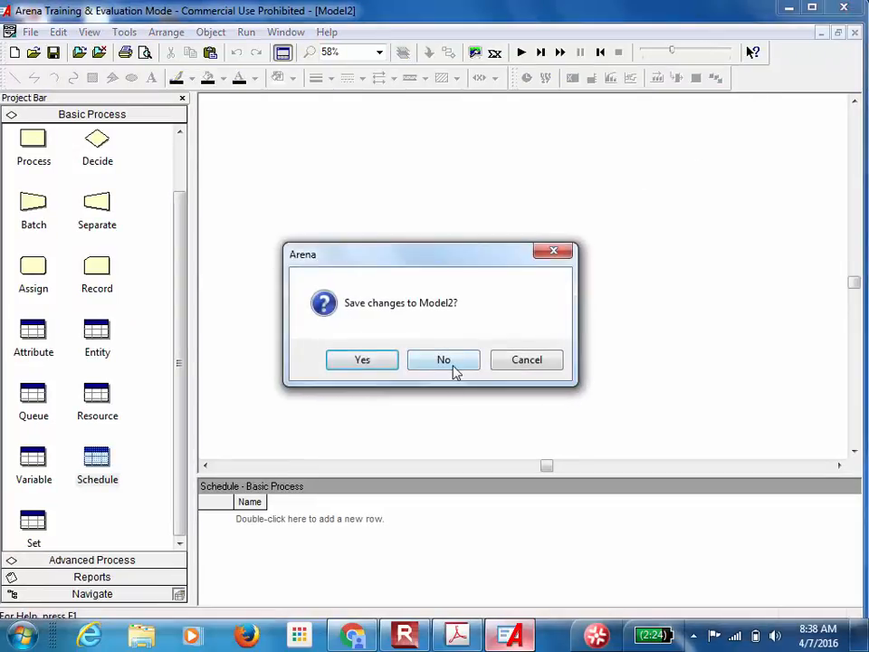
left_click(453, 371)
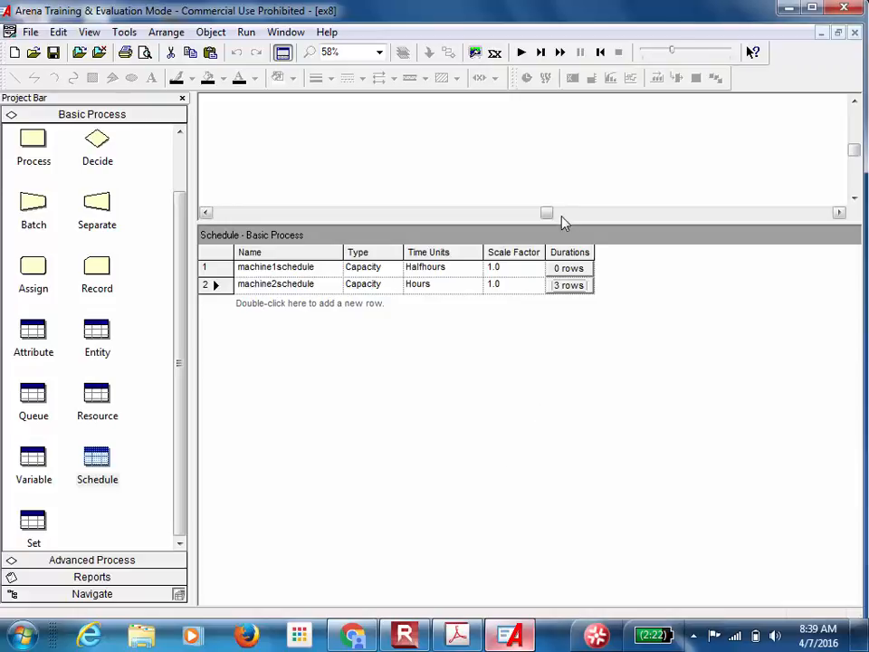
- In the durations graph of machine1schedule, set the capacity to 1 for every half-hour slot from Day 1 00:00 to 08:00
left_click(559, 268)
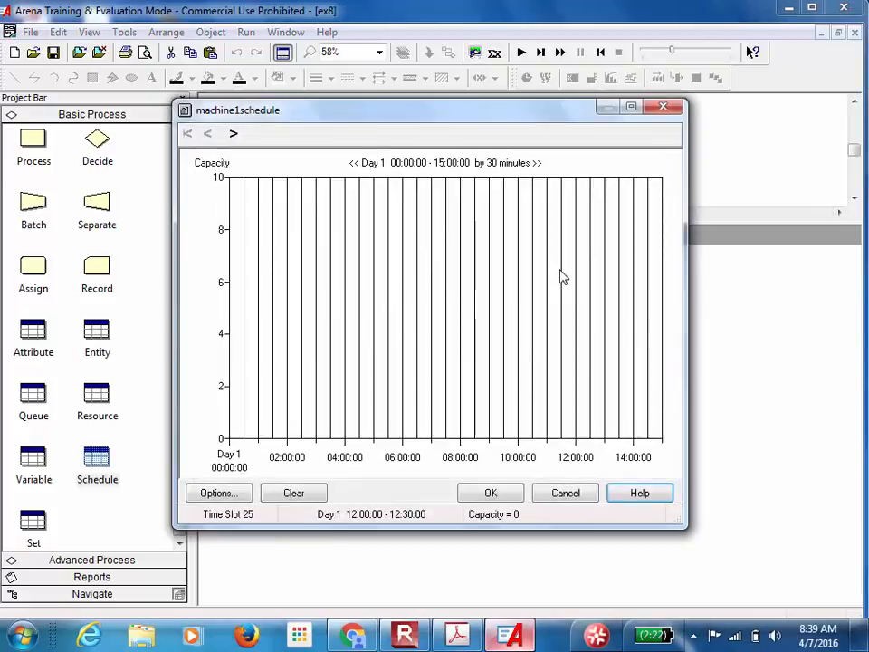
left_click(242, 421)
left_click(255, 423)
left_click(265, 423)
left_click(280, 424)
left_click(295, 423)
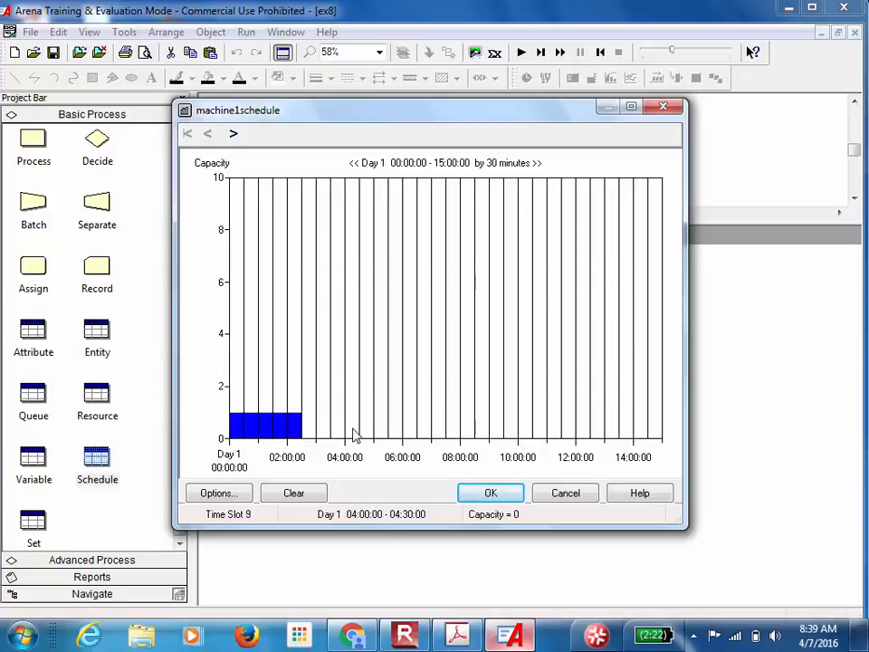
left_click(450, 425)
left_click(436, 426)
left_click(422, 427)
left_click(407, 428)
left_click(394, 428)
left_click(381, 429)
left_click(367, 429)
left_click(352, 429)
left_click(337, 429)
left_click(323, 429)
left_click(309, 429)
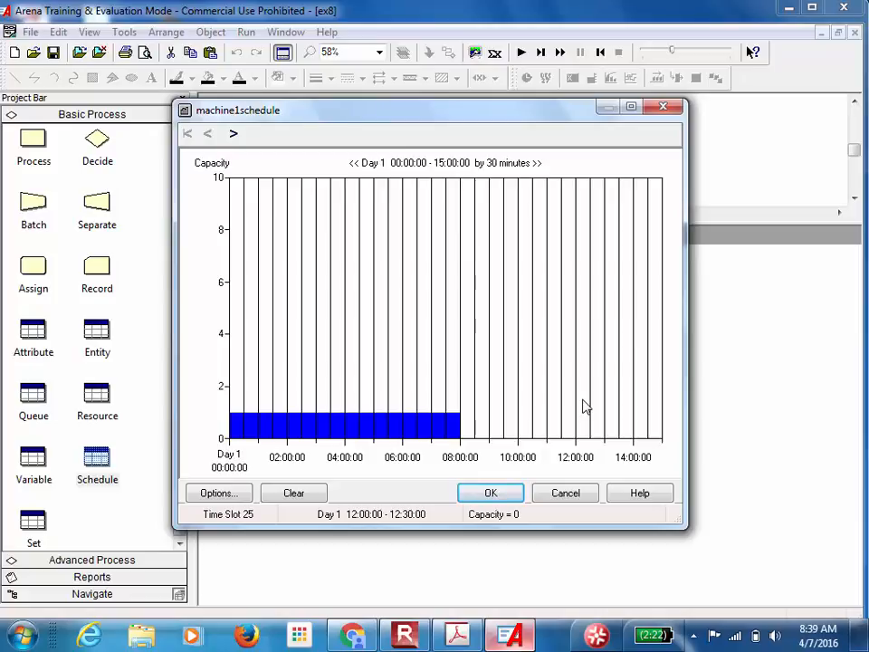
- Set machine1schedule's capacity to 1 from 08:00 to 09:00 and from 09:30 to 15:00, keeping the 09:00 to 09:30 slot at 0
left_click(468, 415)
left_click(491, 418)
left_click(483, 421)
left_click(495, 438)
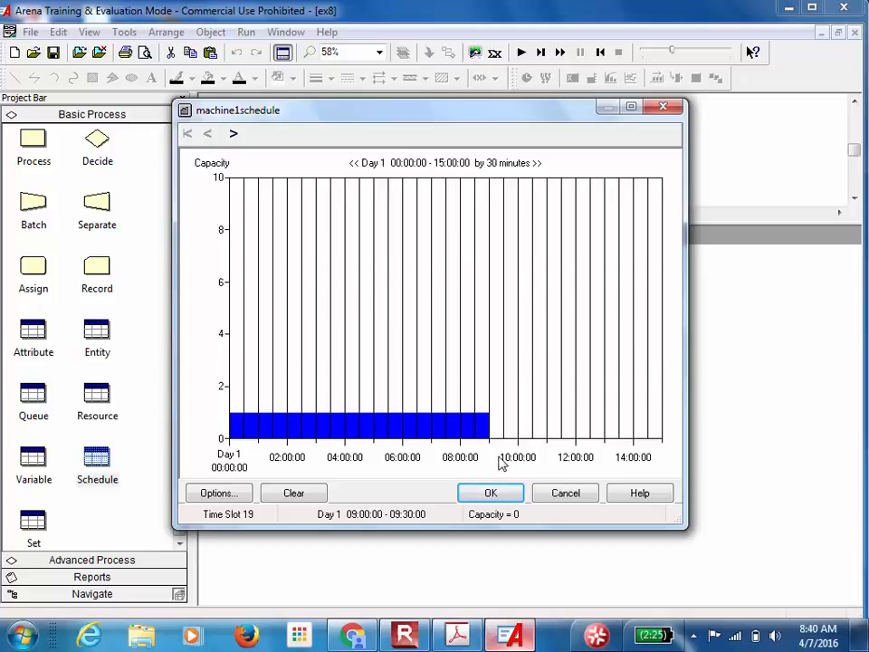
left_click(497, 412)
left_click(497, 432)
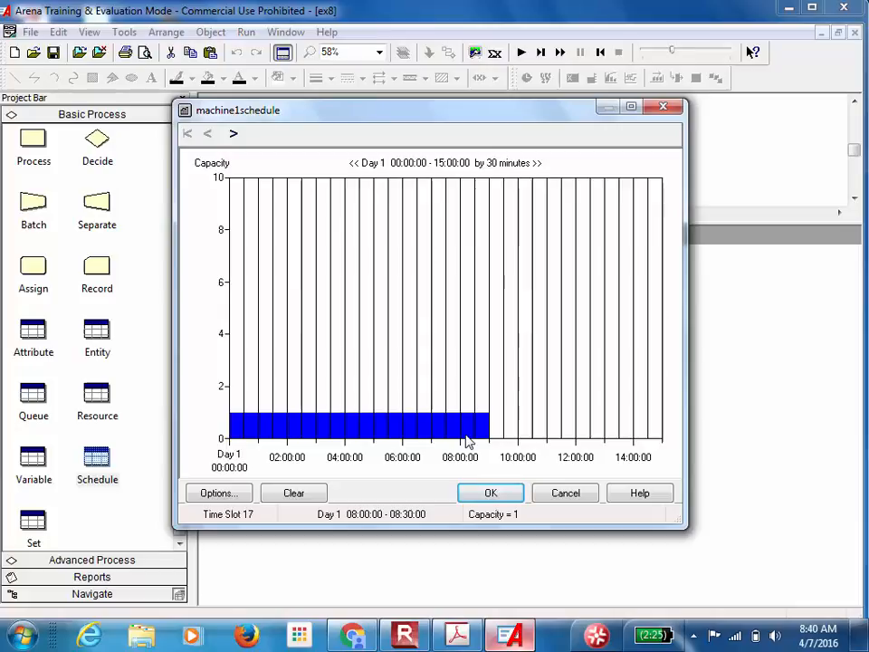
left_click_drag(512, 424, 655, 427)
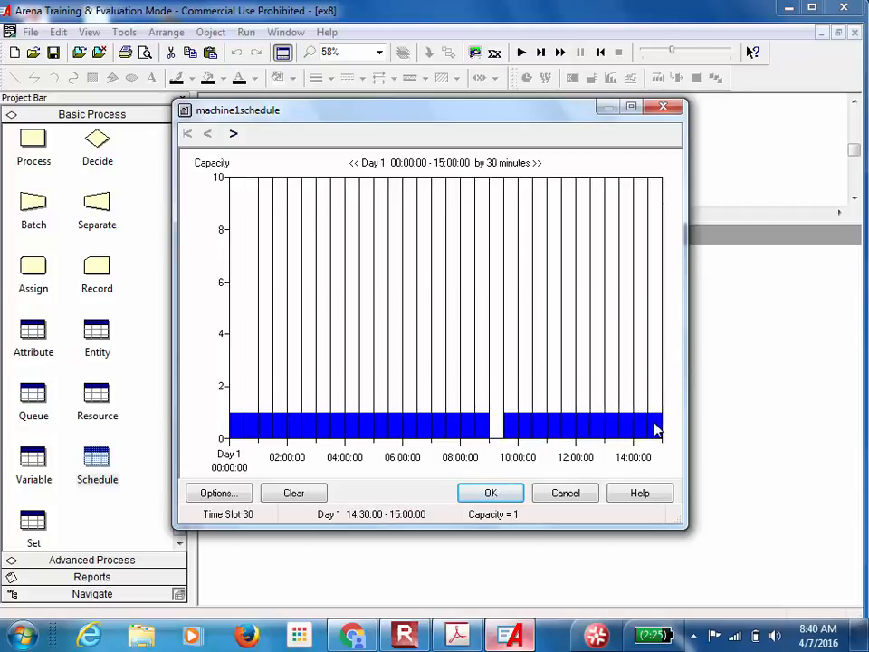
left_click(539, 171)
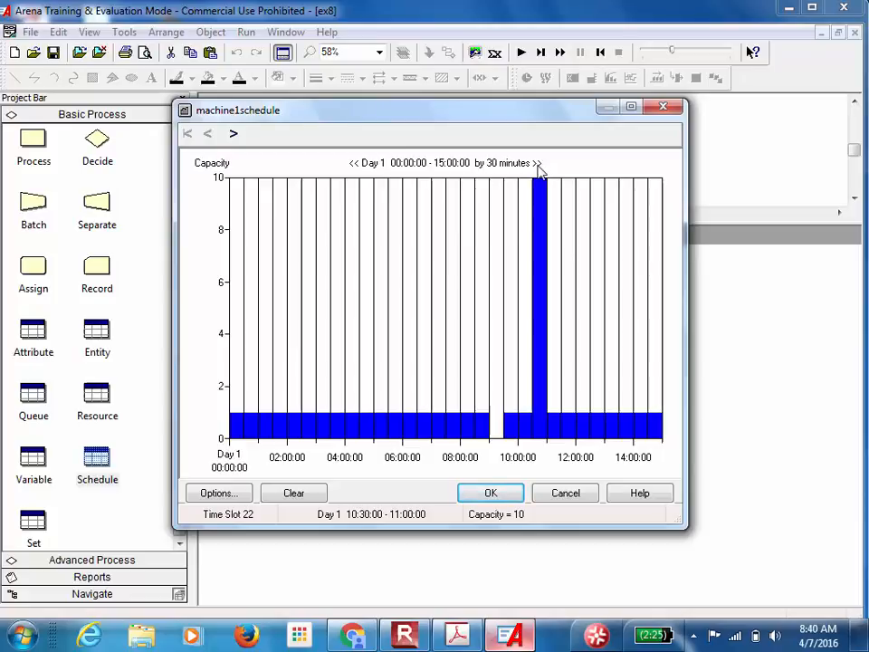
left_click(545, 419)
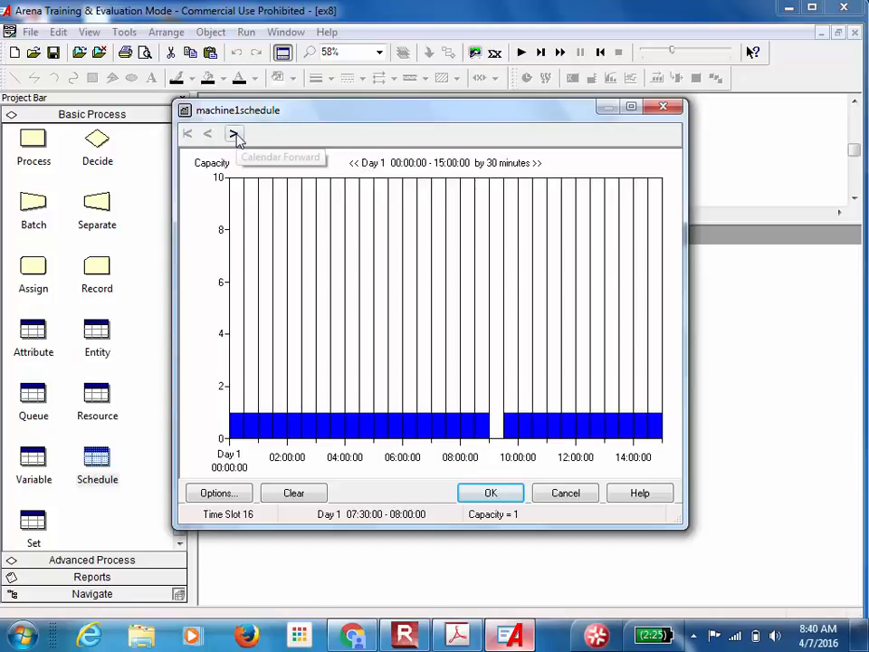
- Set machine1schedule's capacity to 1 for every half-hour slot from 15:00 to Day 2 00:00, and accept the durations
left_click(234, 134)
left_click(235, 134)
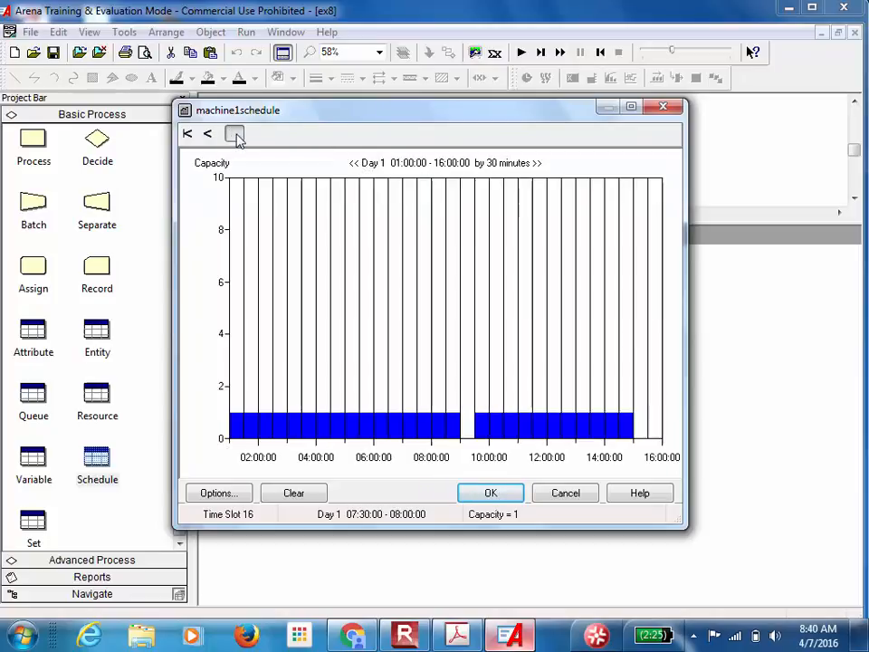
left_click(234, 134)
left_click(234, 134)
left_click(235, 134)
left_click(235, 134)
left_click(234, 134)
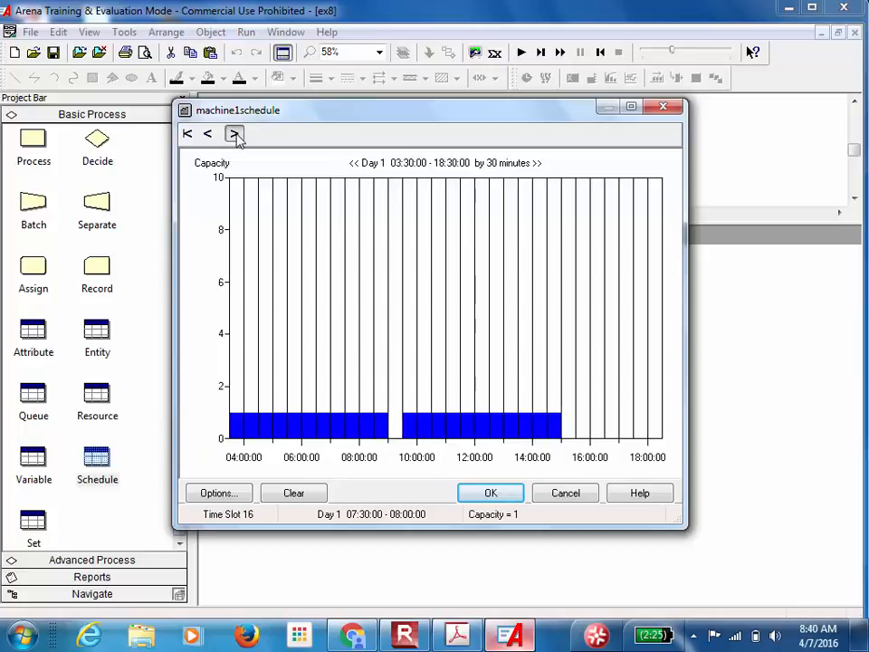
left_click(234, 134)
left_click(235, 134)
left_click(235, 134)
left_click(235, 134)
left_click(235, 134)
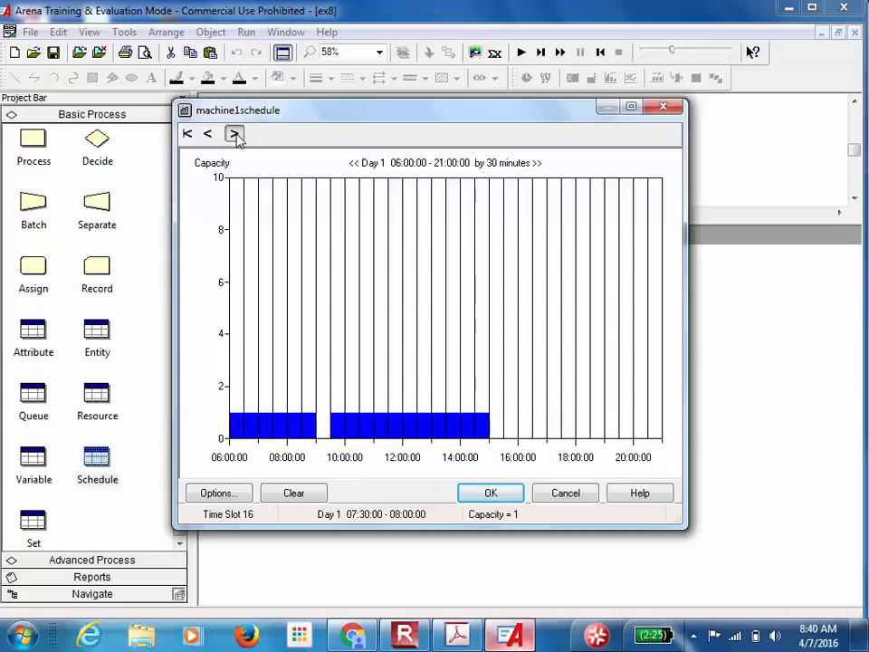
left_click(234, 134)
left_click(234, 134)
left_click(234, 134)
left_click(235, 134)
left_click(235, 134)
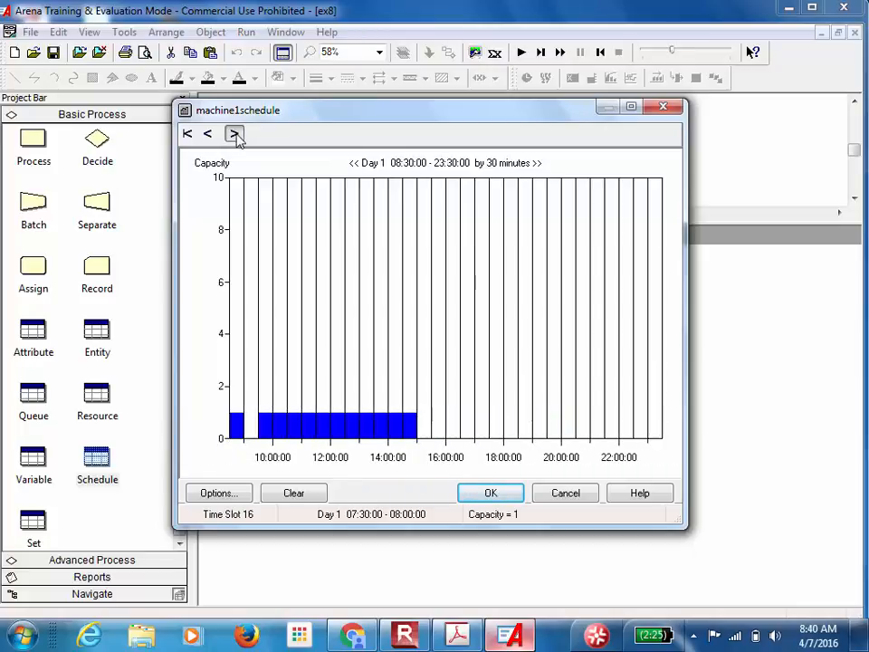
left_click(235, 134)
left_click(234, 133)
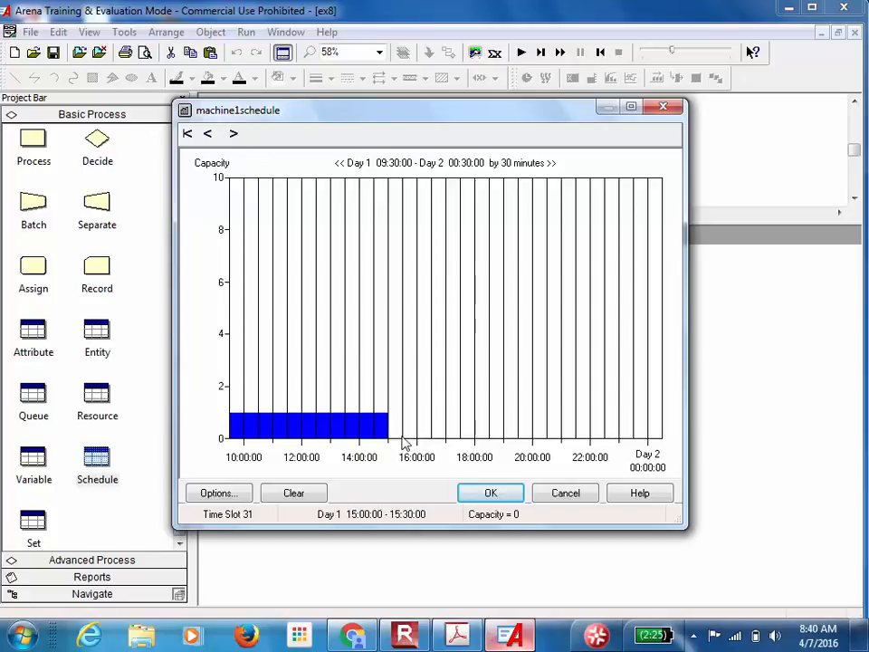
mouse_move(396, 423)
left_mouse_down()
mouse_move(434, 420)
mouse_move(430, 430)
mouse_move(474, 433)
left_mouse_up()
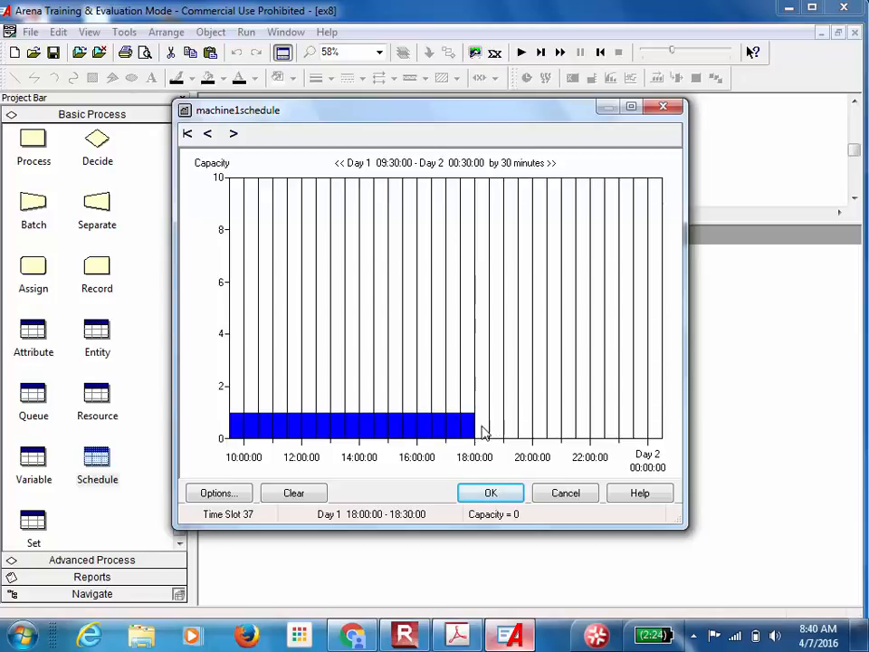
left_click(483, 423)
left_click(501, 424)
left_click(521, 423)
left_click(509, 423)
left_click(538, 422)
left_click(555, 425)
left_click(569, 428)
left_click(585, 429)
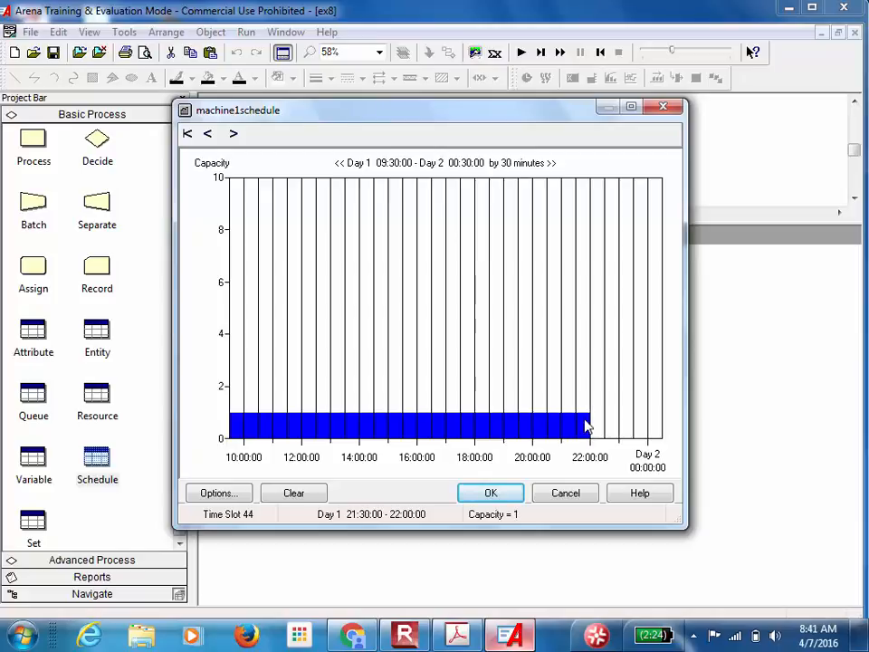
left_click(609, 428)
left_click(604, 429)
left_click(625, 428)
left_click(649, 429)
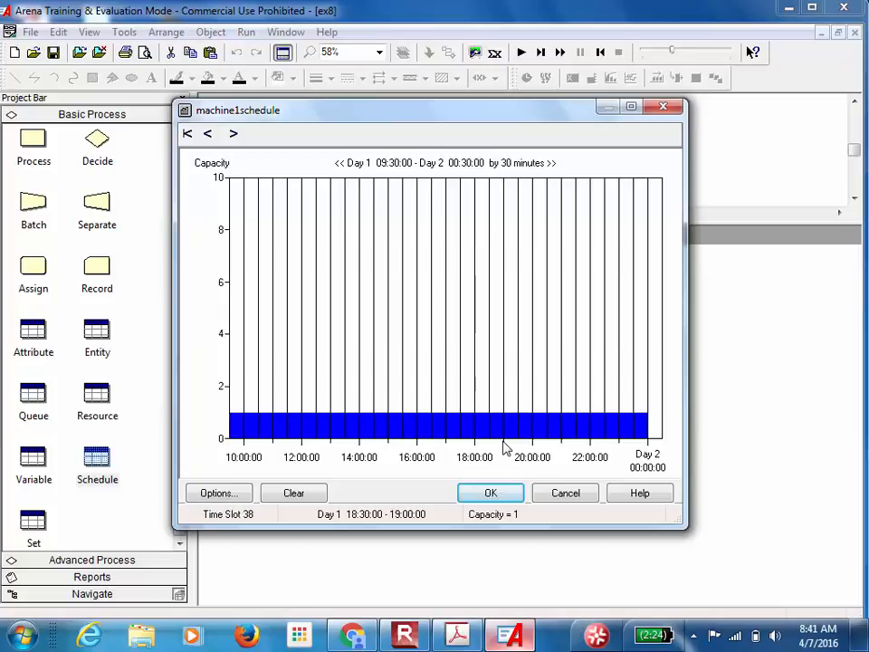
left_click(507, 498)
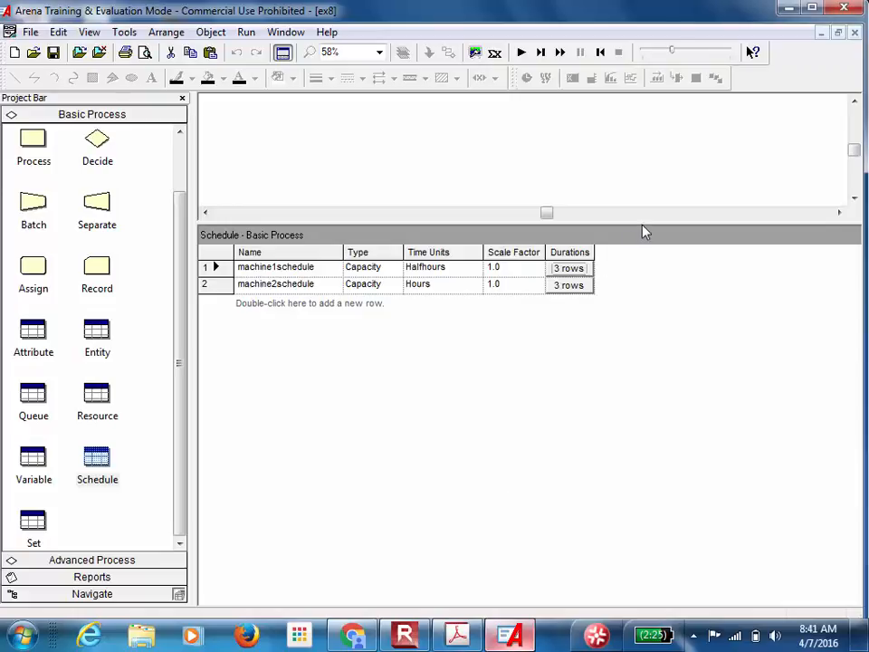
- Consult the 24 hour Process slide in Adobe Acrobat, and build a connected Create, Assign, Decide and Process chain in the Arena model
mouse_move(643, 224)
left_mouse_down()
mouse_move(582, 419)
mouse_move(579, 479)
left_mouse_up()
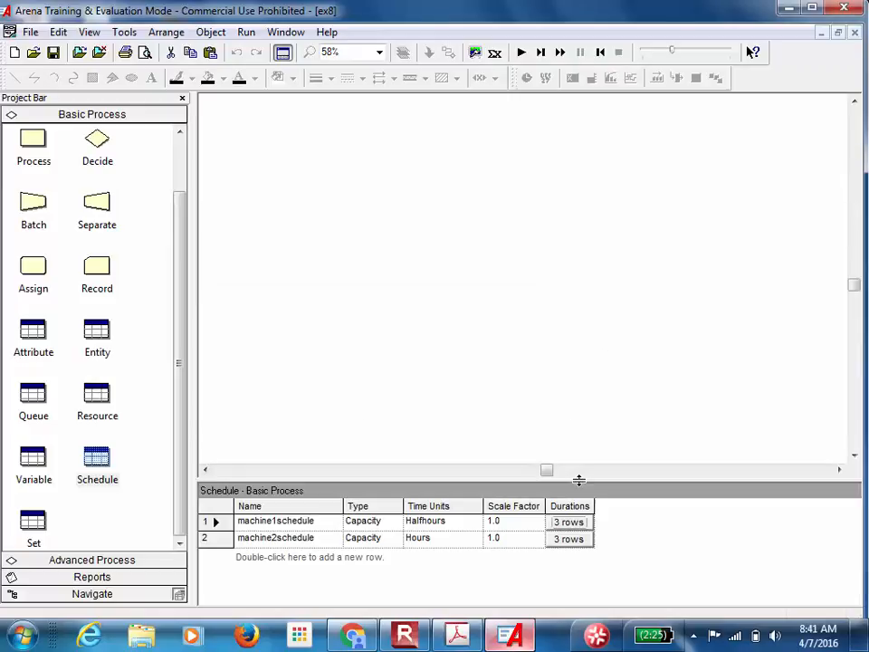
left_click(448, 639)
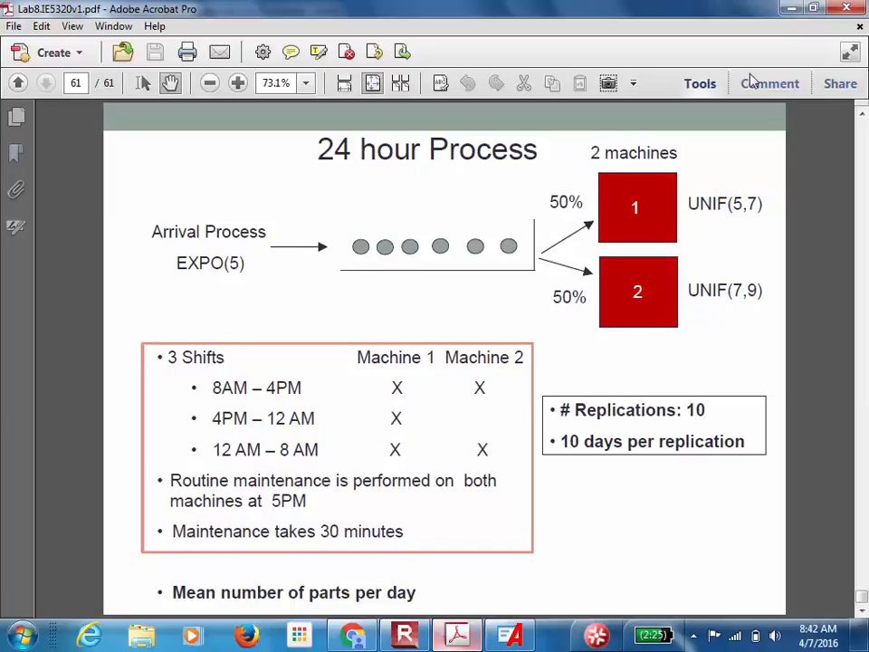
left_click(790, 9)
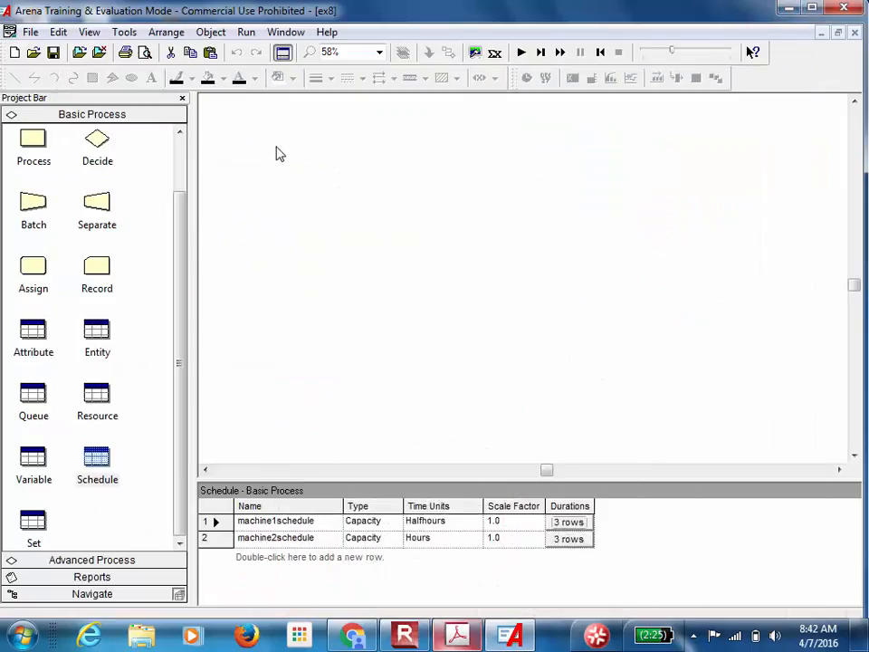
left_click(179, 133)
left_click_drag(38, 150, 274, 172)
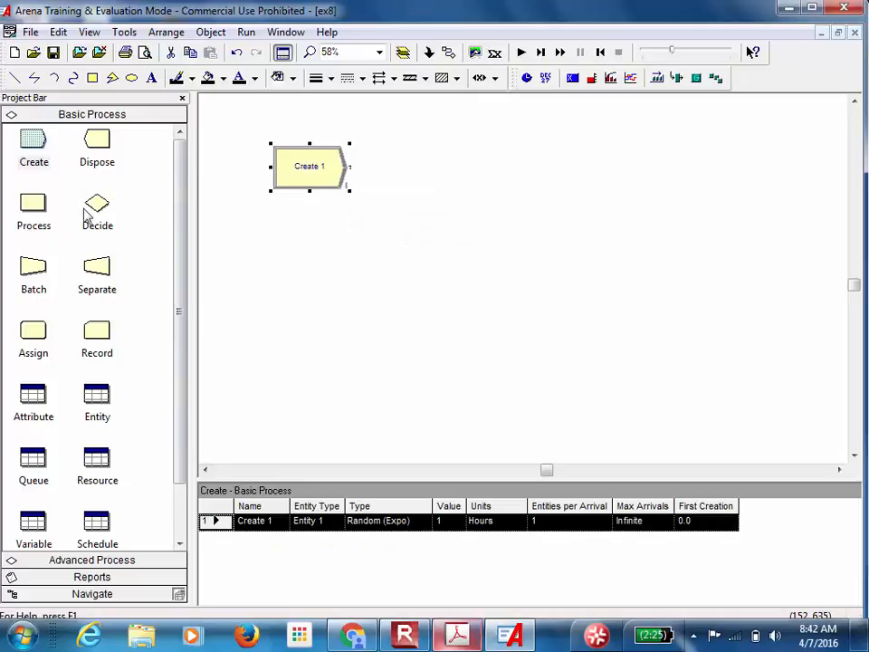
left_click_drag(33, 331, 378, 177)
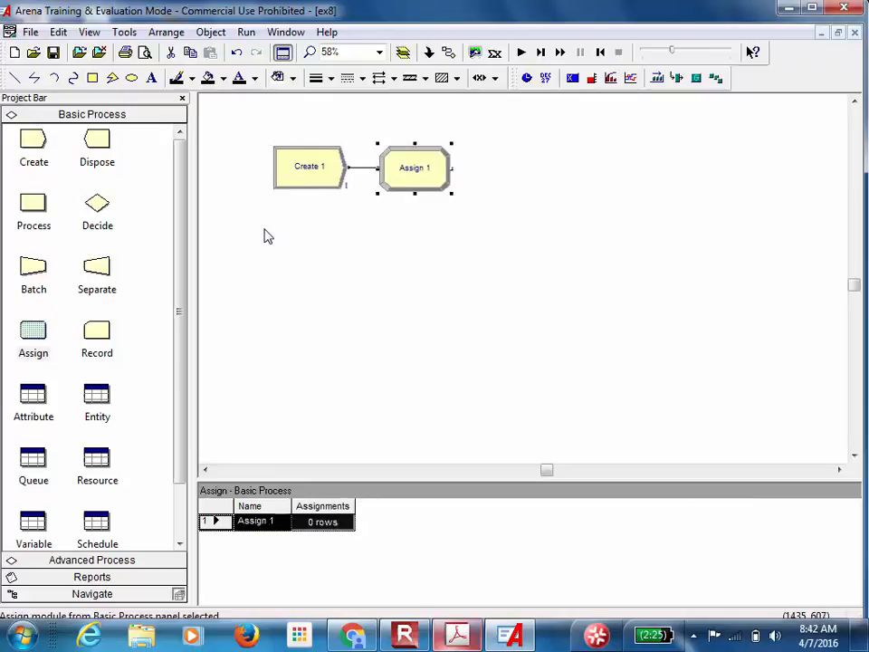
left_click_drag(96, 203, 479, 175)
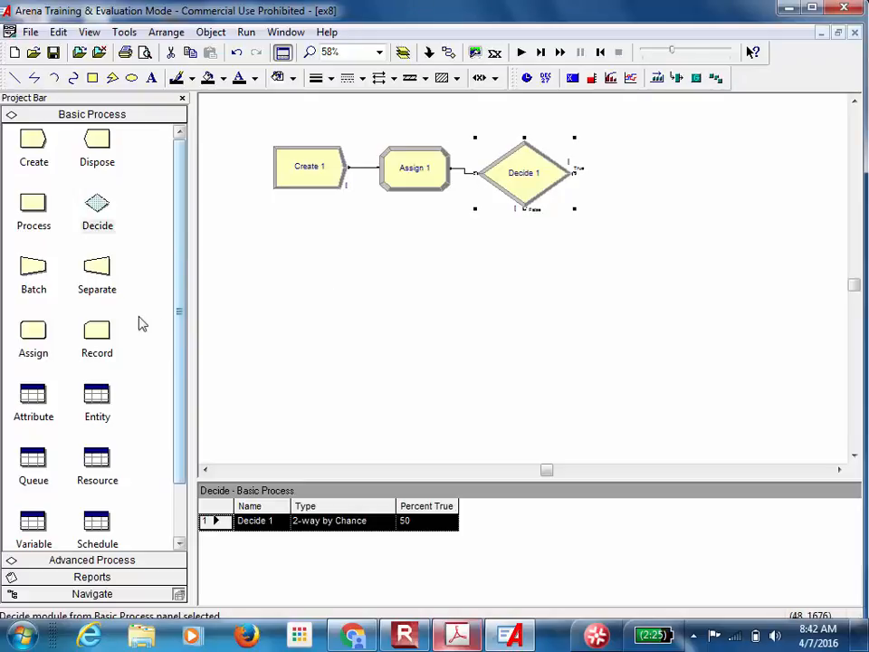
left_click_drag(31, 200, 639, 161)
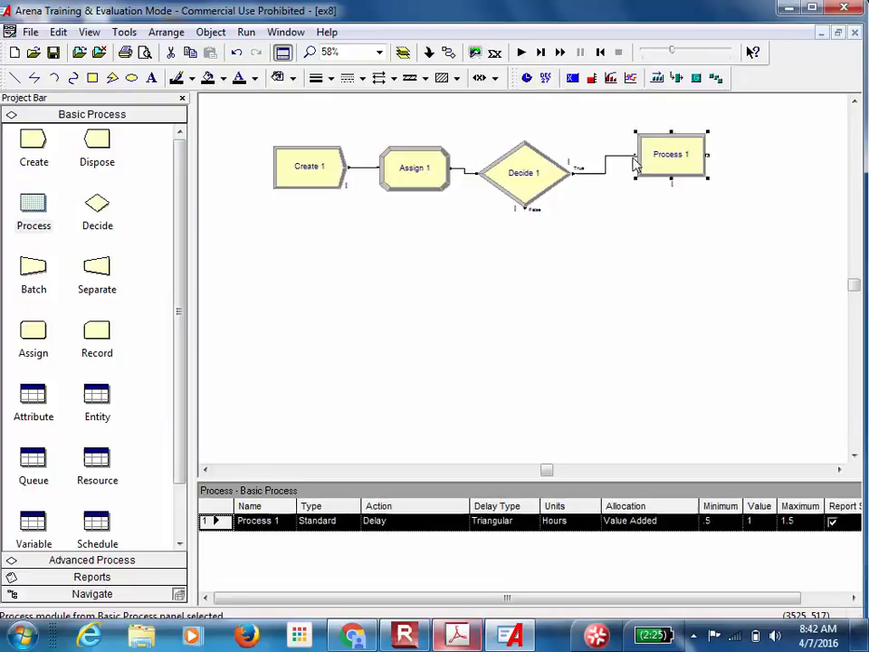
- Place a second Process module below the Decide, fed by the Decide's False exit instead of the first Process
left_click_drag(245, 308, 545, 292)
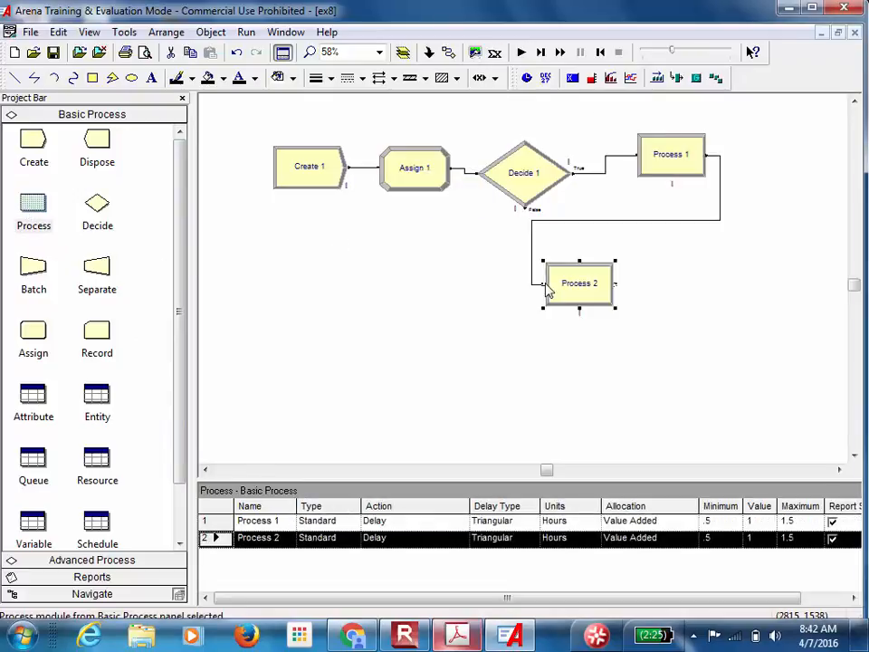
left_click(650, 221)
key("Delete")
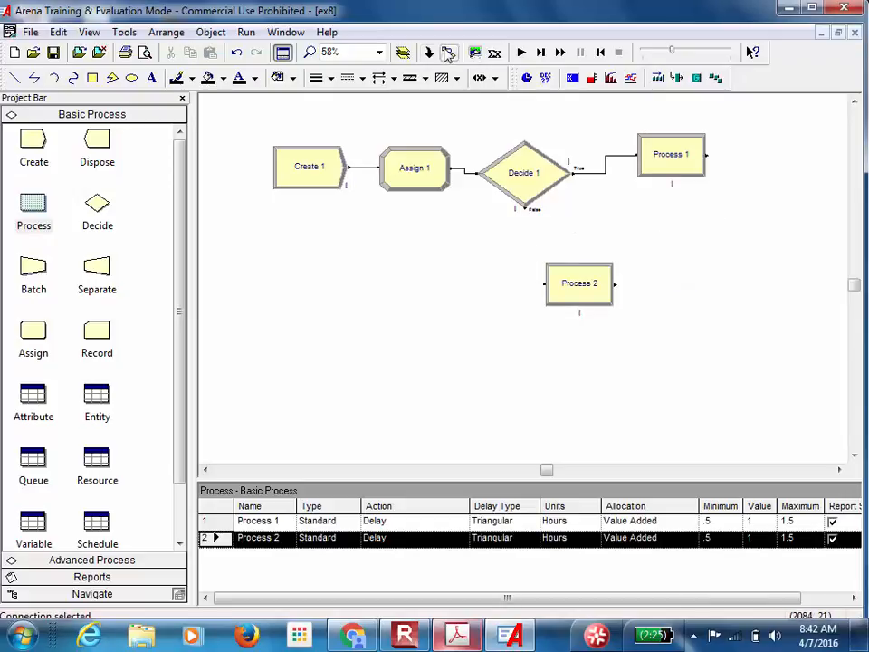
left_click(449, 56)
left_click(524, 209)
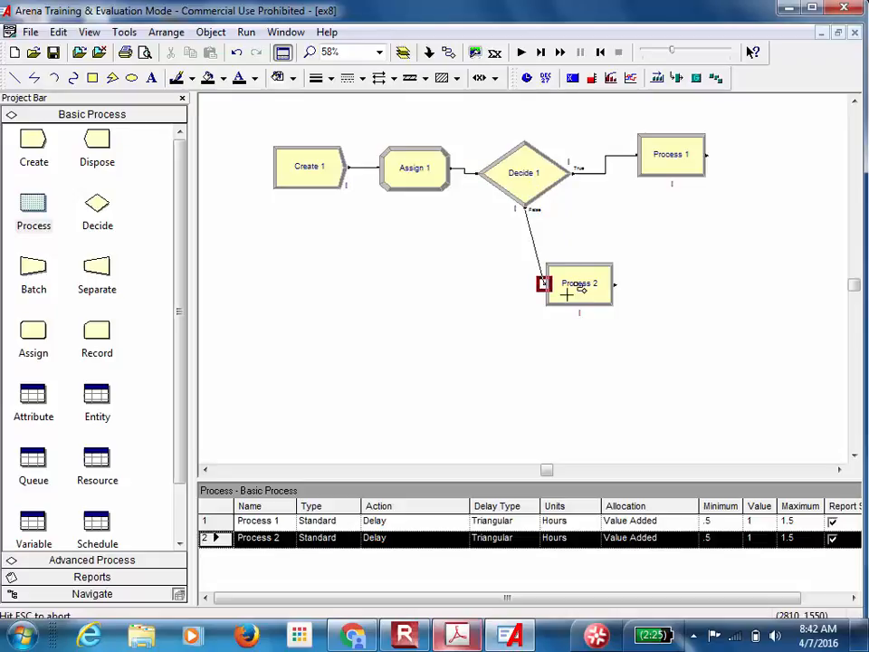
left_click(563, 291)
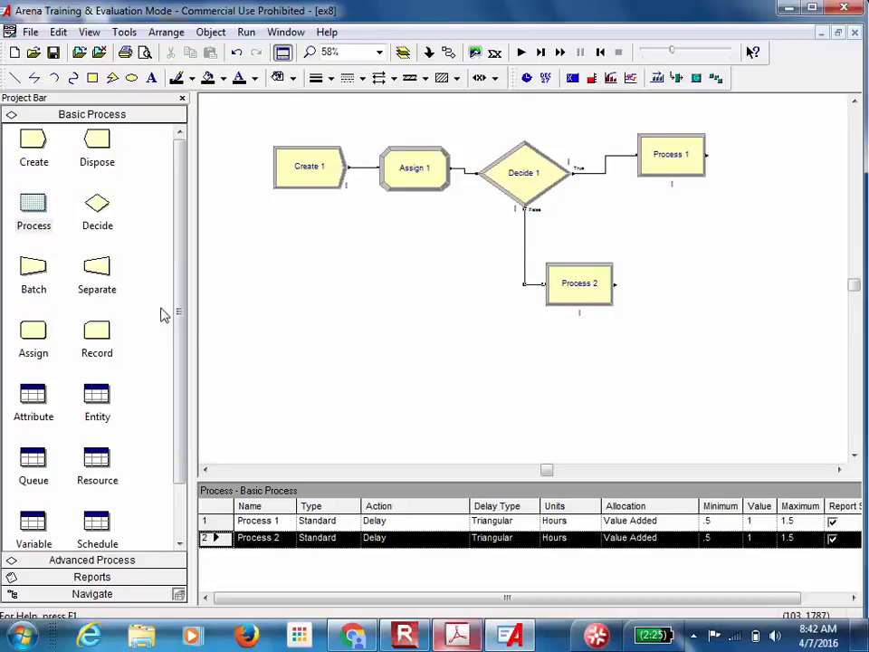
- Place a second Assign module to the right of the Process modules and connect the exits of Process 2 and Process 1 to it
left_click_drag(36, 331, 702, 252)
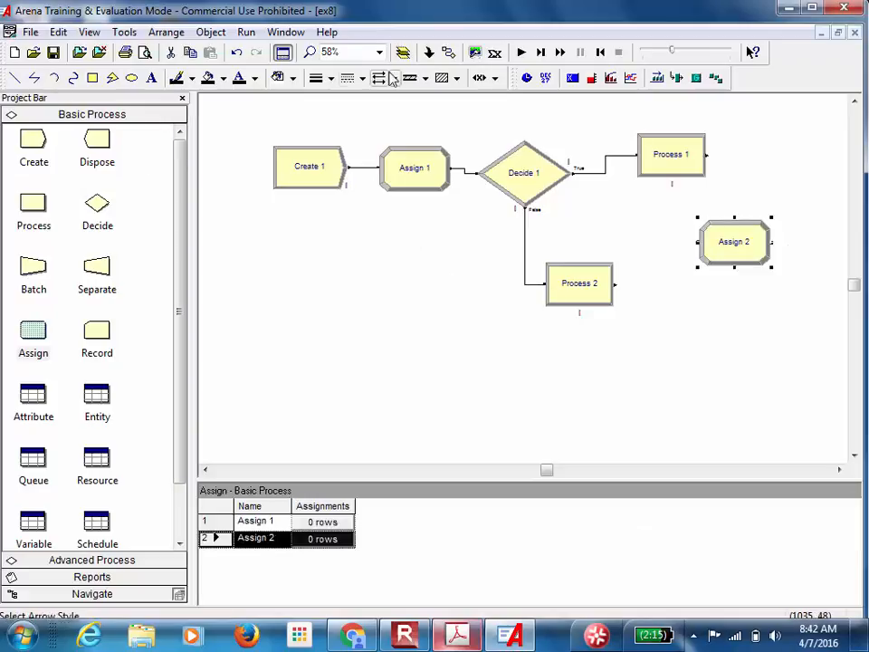
left_click(448, 52)
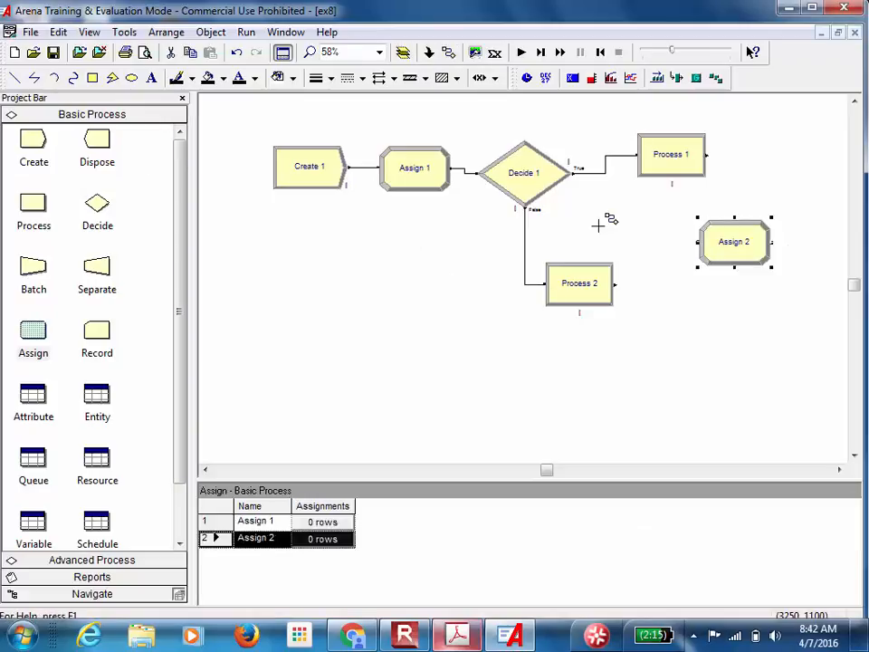
left_click(621, 282)
left_click(712, 236)
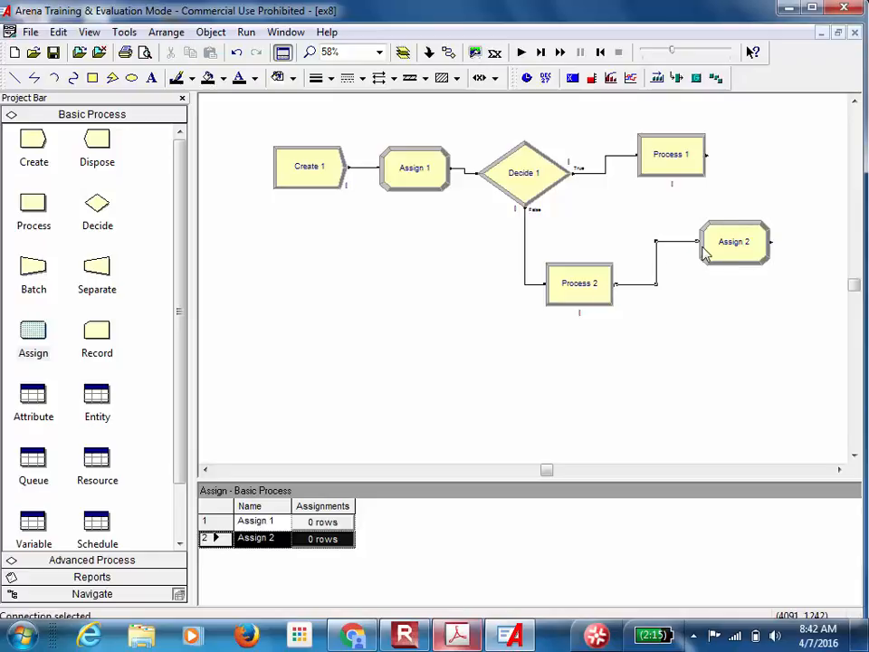
left_click(449, 54)
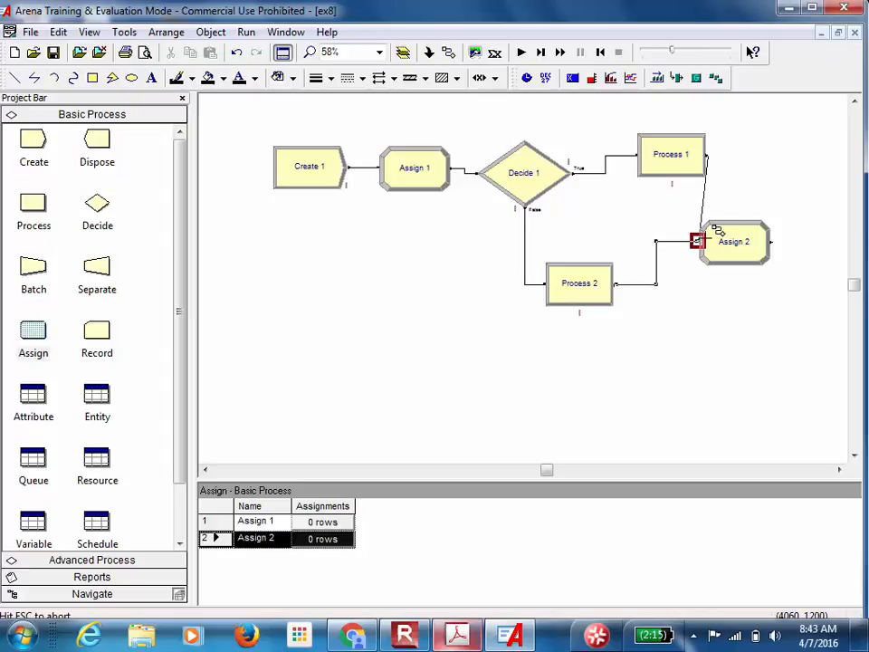
left_click(699, 239)
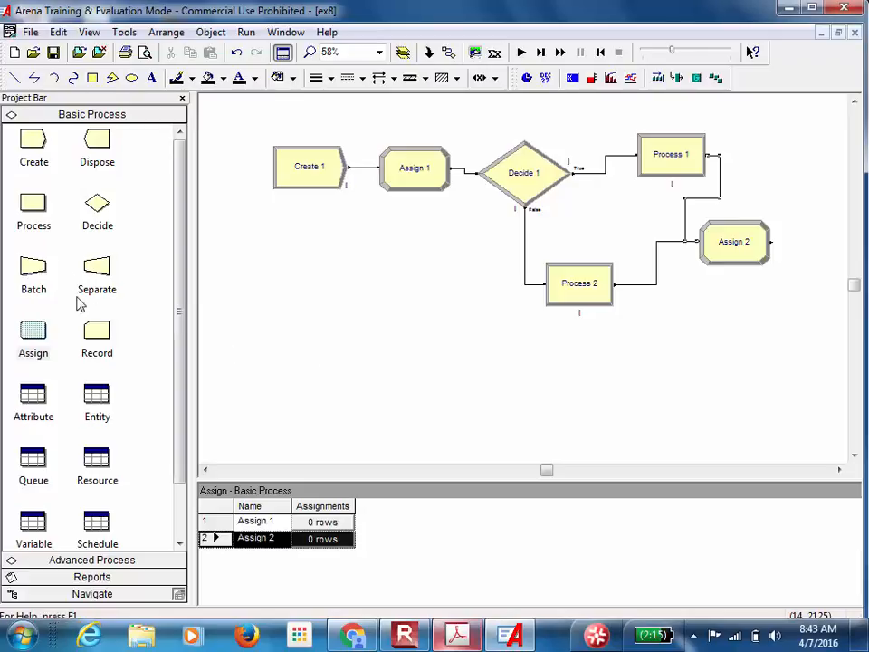
- Place a Dispose module below and to the right of Assign 2, and connect Assign 2's exit to it
left_click_drag(85, 140, 784, 326)
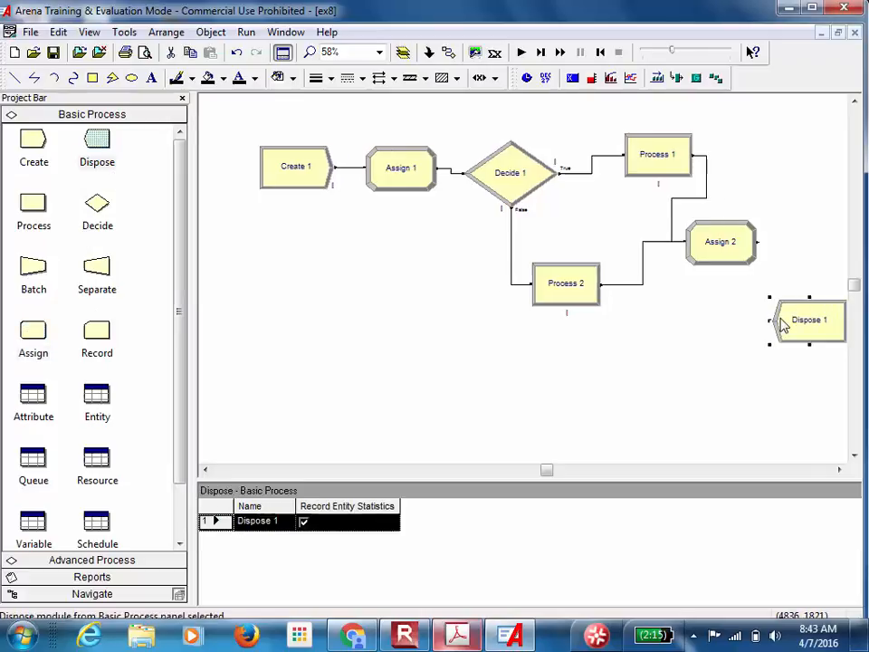
left_click(449, 53)
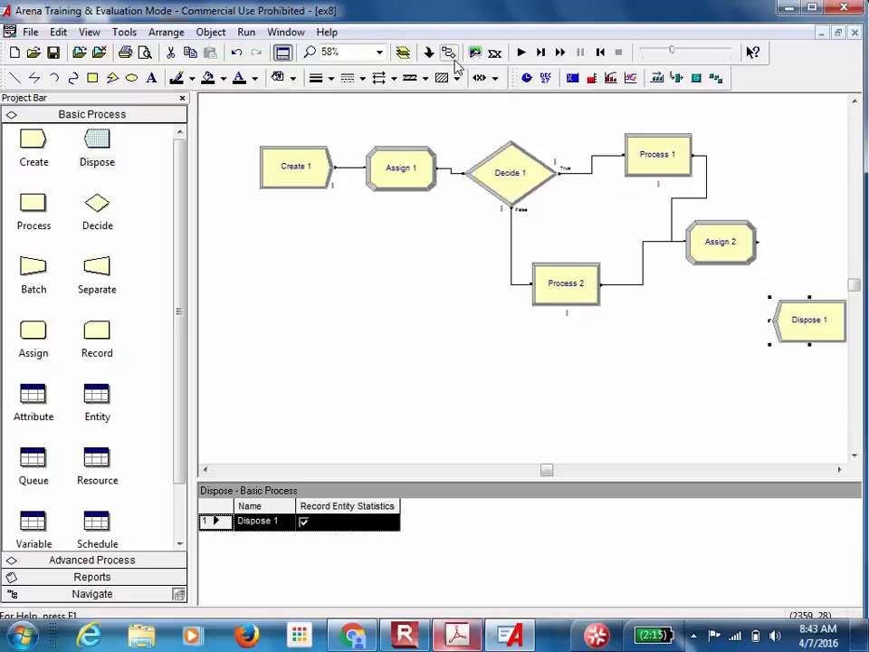
left_click(757, 241)
left_click(771, 320)
left_click(688, 377)
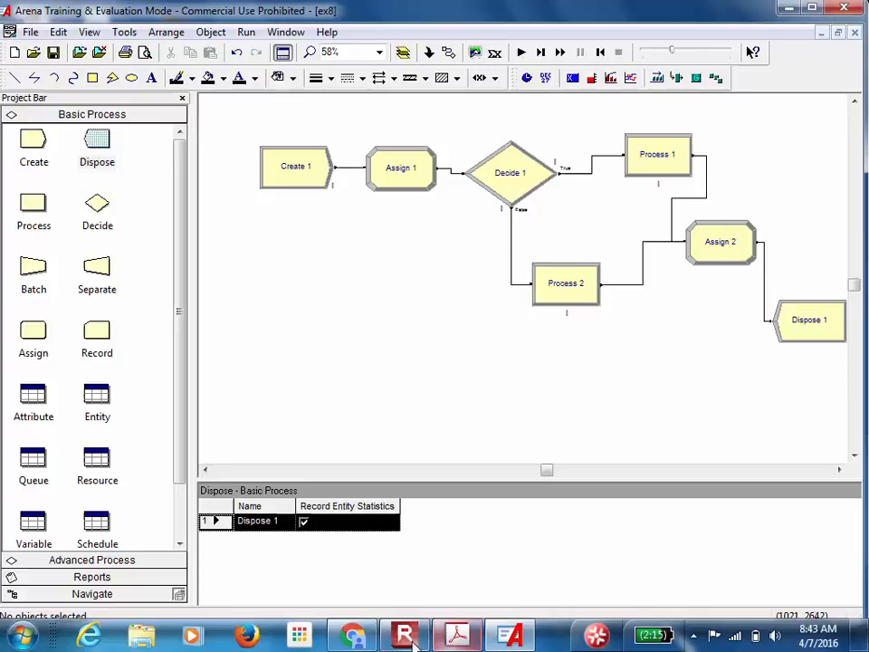
- Check the arrival process on the 24 hour Process slide in Adobe Acrobat, and set Create 1's time between arrivals in Arena to 5 minutes
left_click(454, 644)
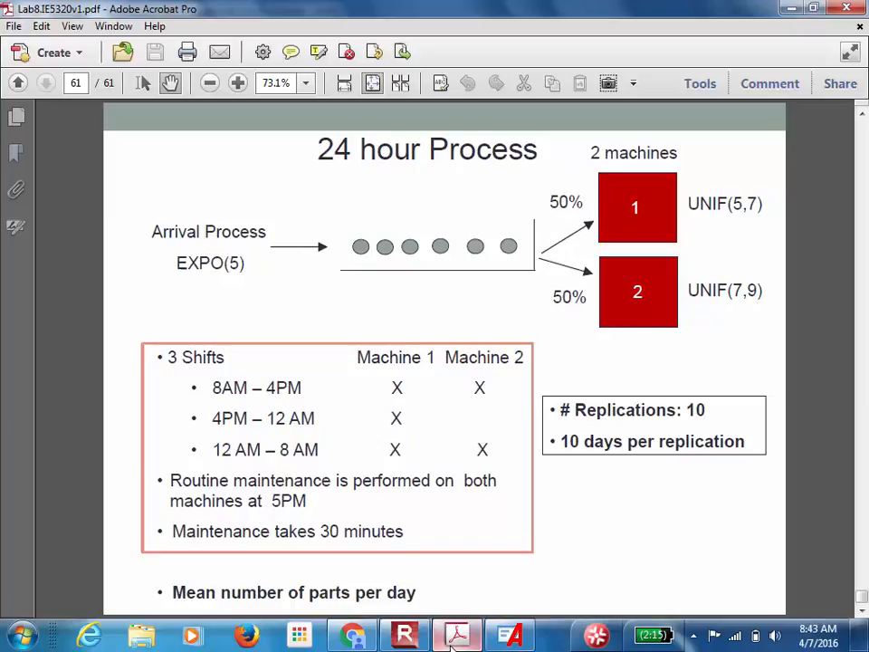
left_click(456, 636)
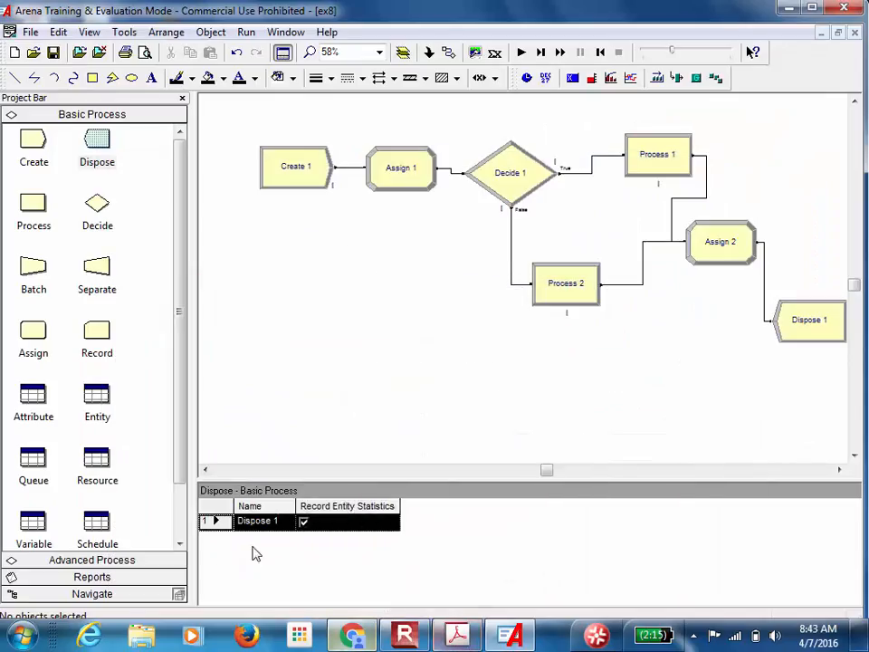
left_click(303, 179)
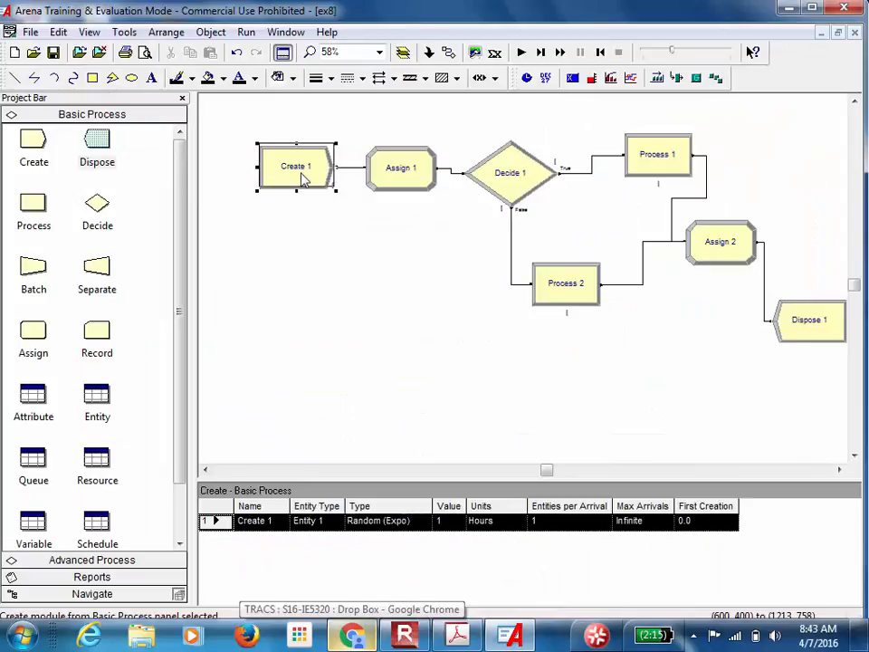
double_click(304, 179)
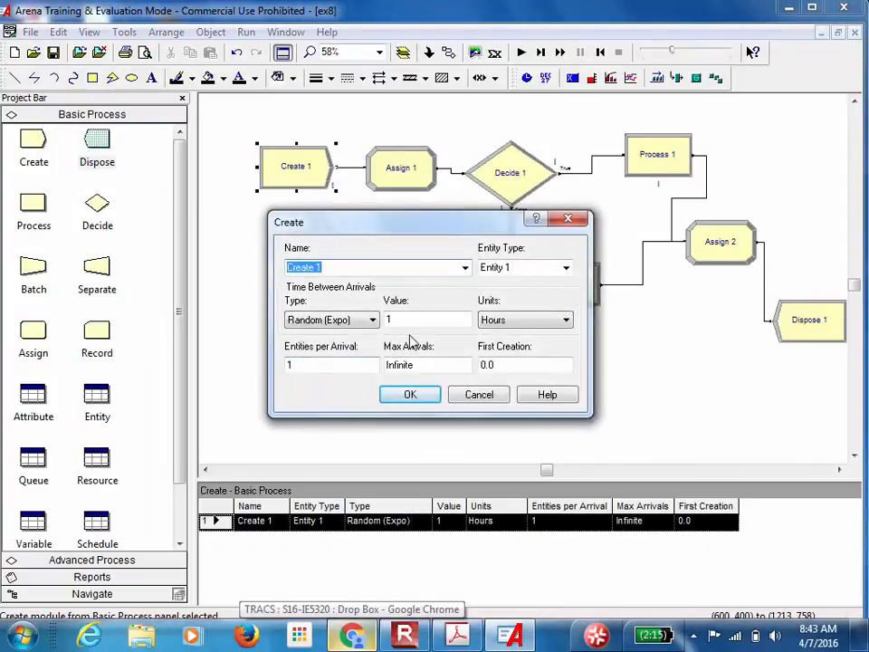
left_click(398, 320)
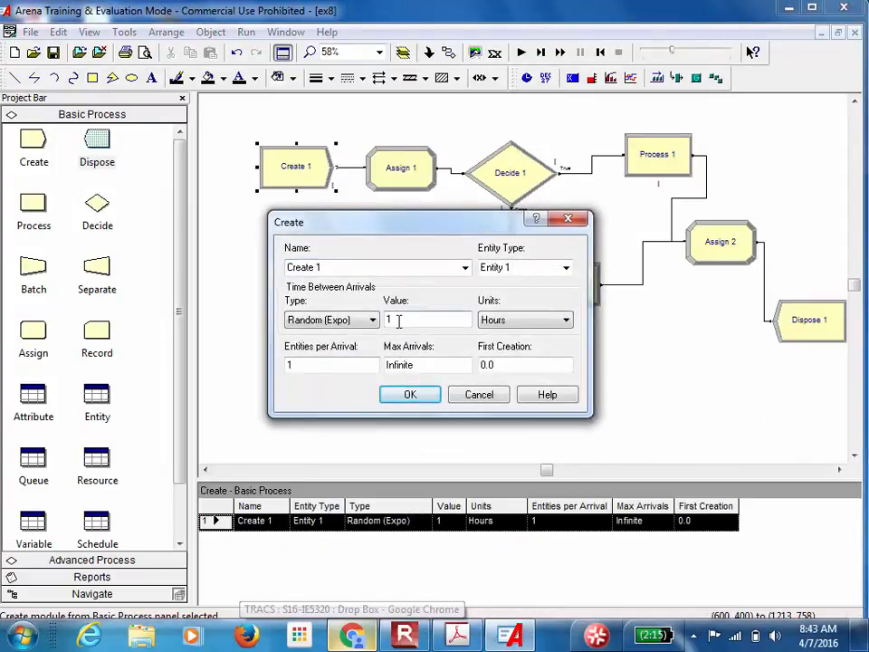
key("BackSpace")
type("5")
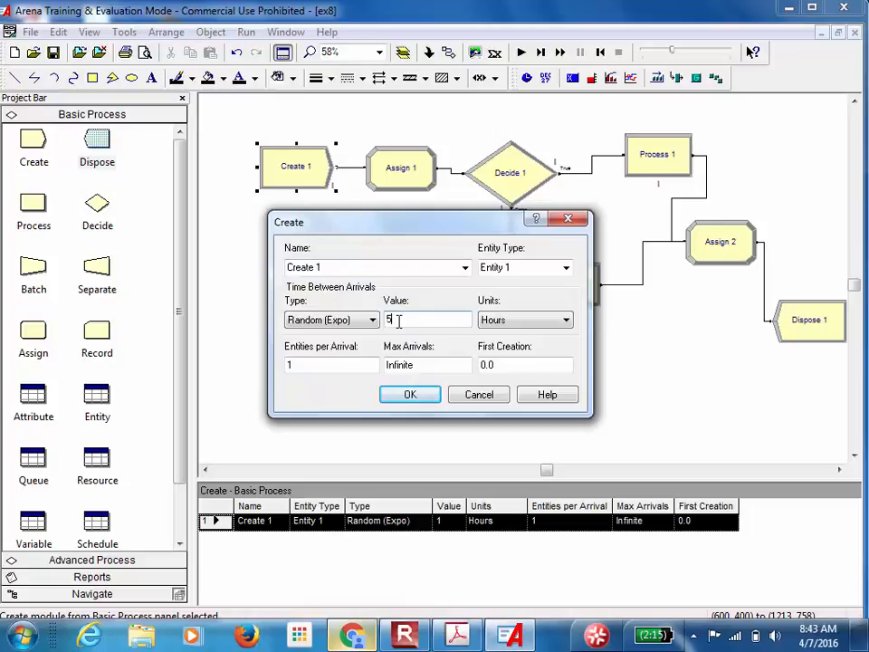
left_click(523, 323)
left_click(520, 345)
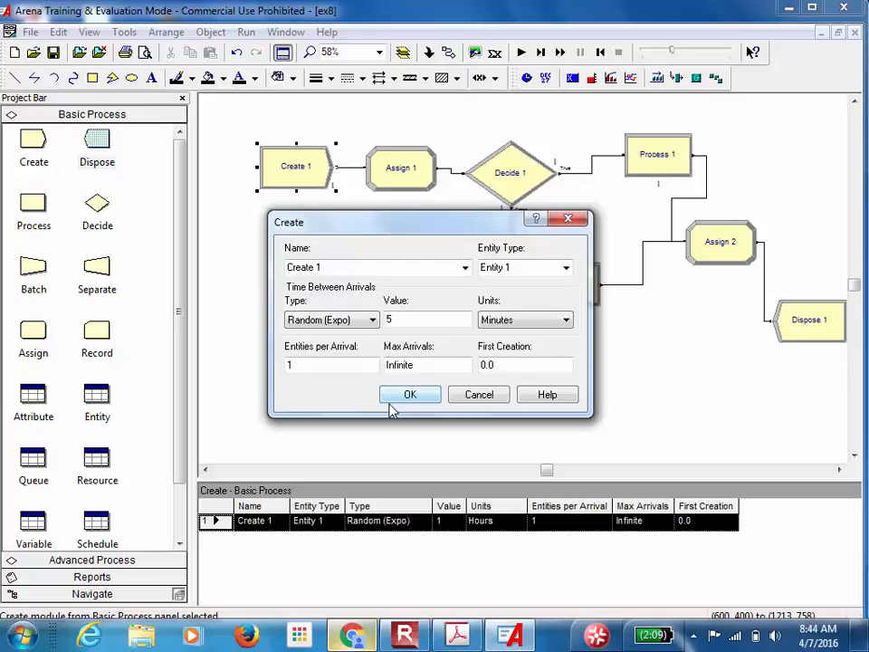
left_click(419, 398)
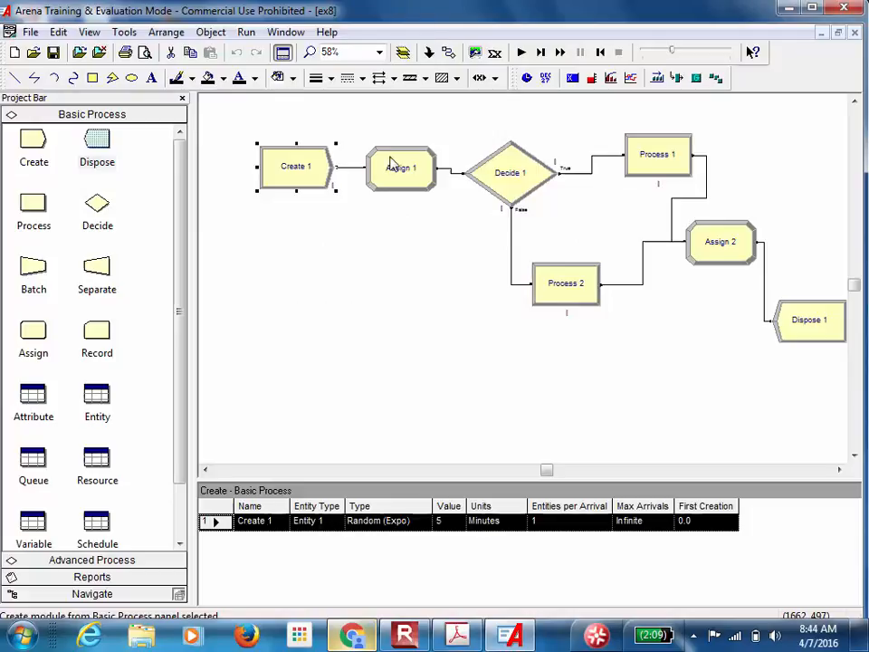
- Add an assignment to Assign 1 that sets the variable WIP to WIP+1
left_click(393, 172)
double_click(394, 172)
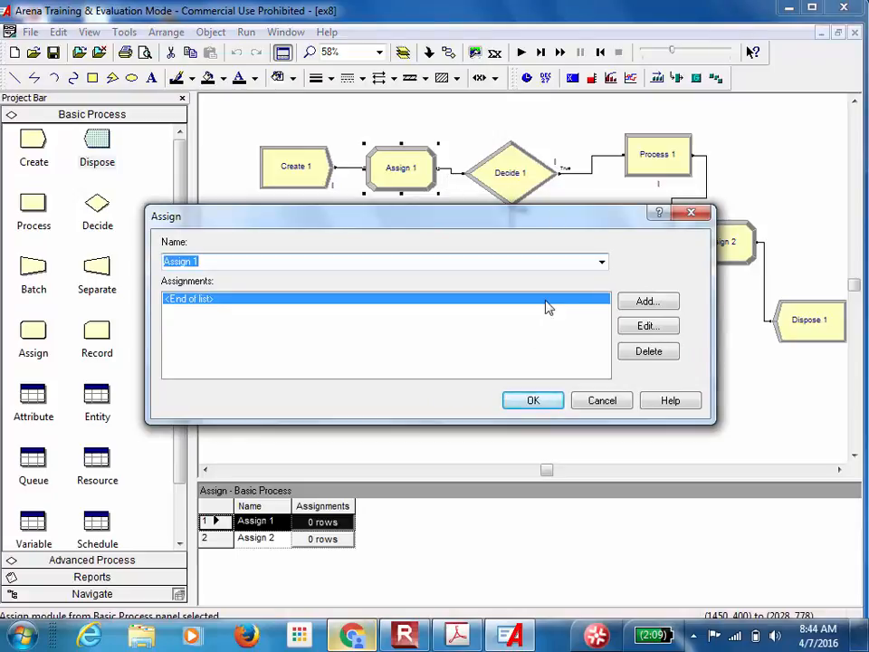
left_click(633, 303)
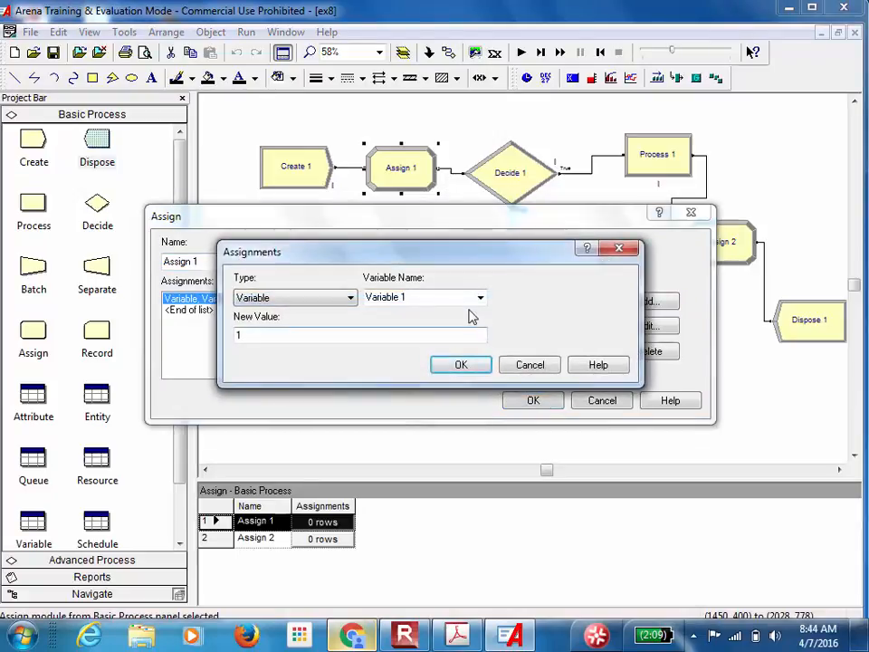
left_click(449, 292)
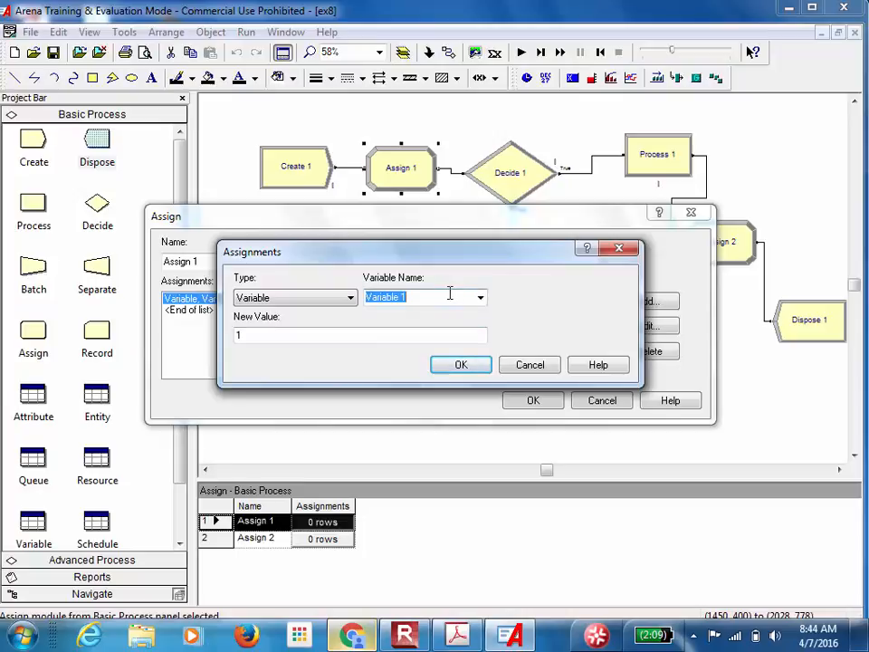
type("WIP")
key("Tab")
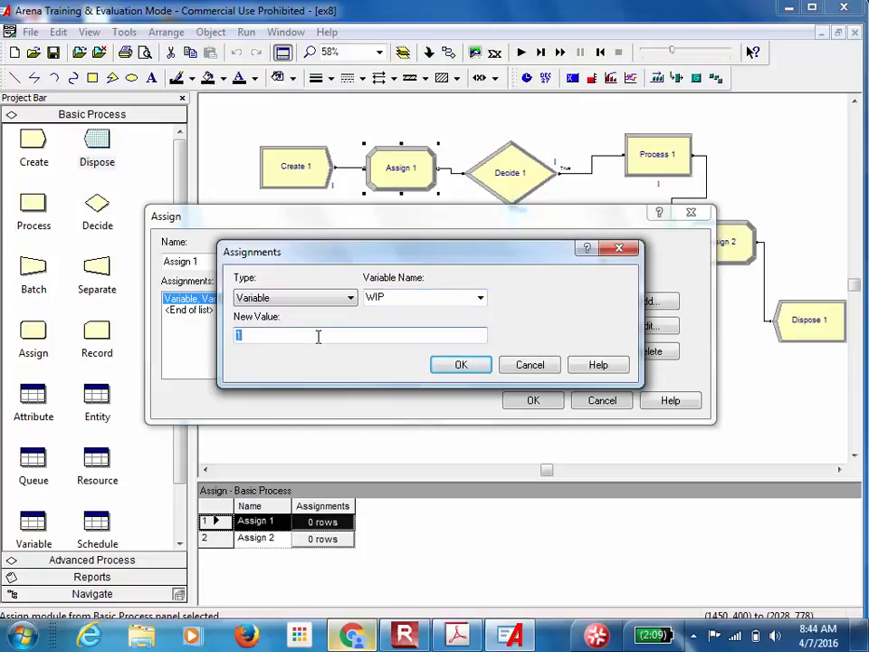
type("WIP+1")
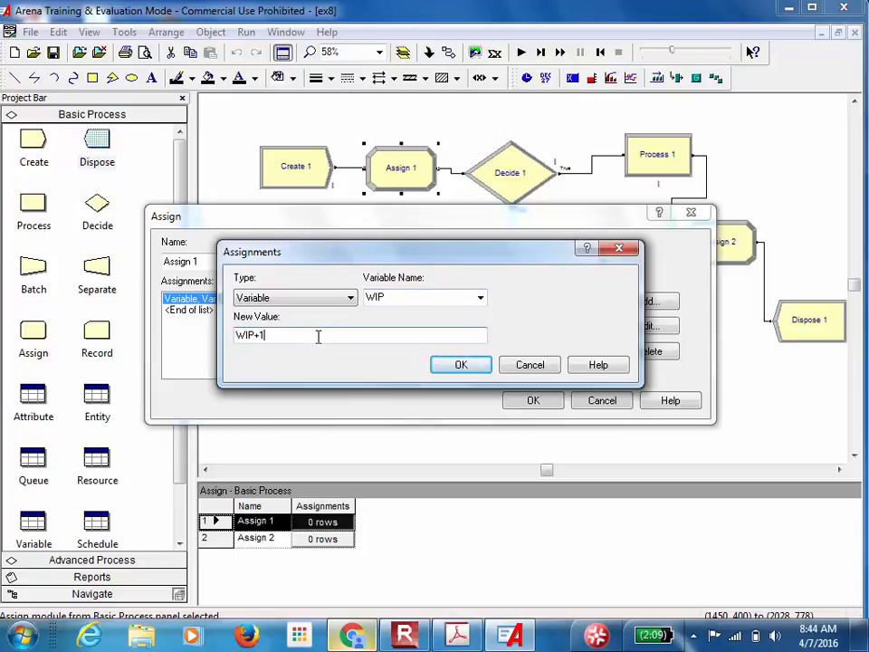
left_click(461, 366)
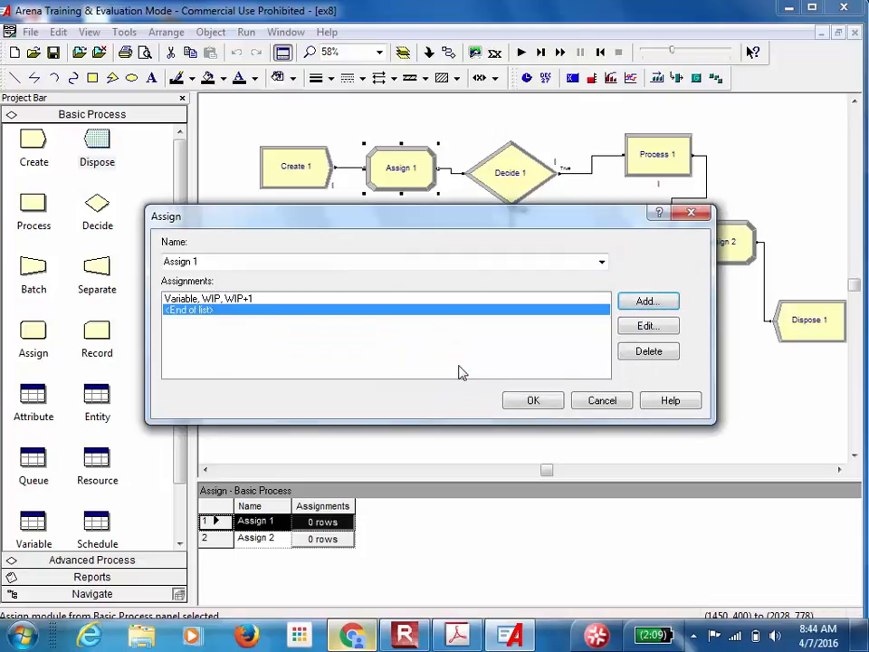
left_click(536, 401)
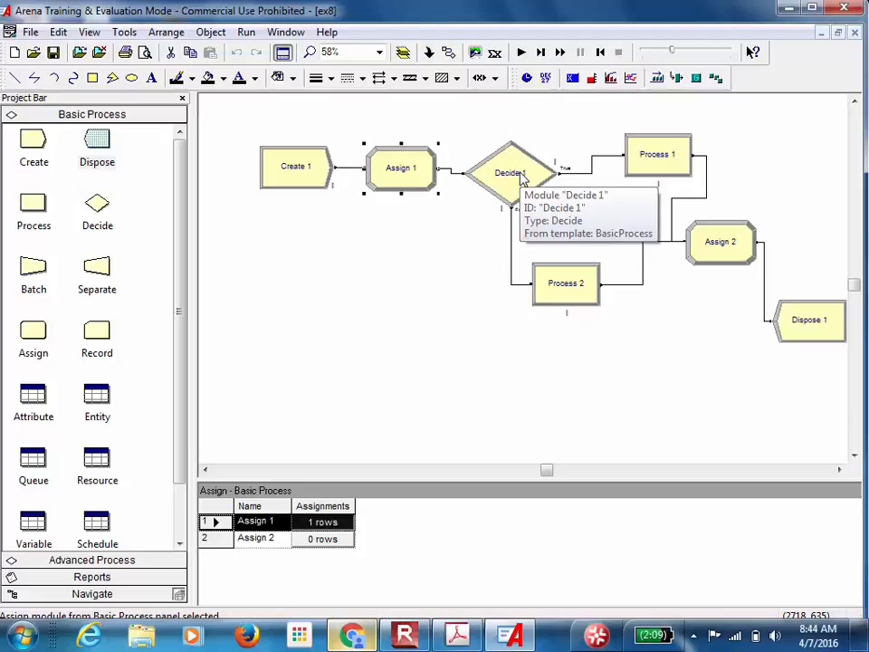
- Accept Decide 1 as 2-way by Chance at 50% true, and set Process 1 to Seize Delay Release with one unit of resource Machine1
double_click(520, 178)
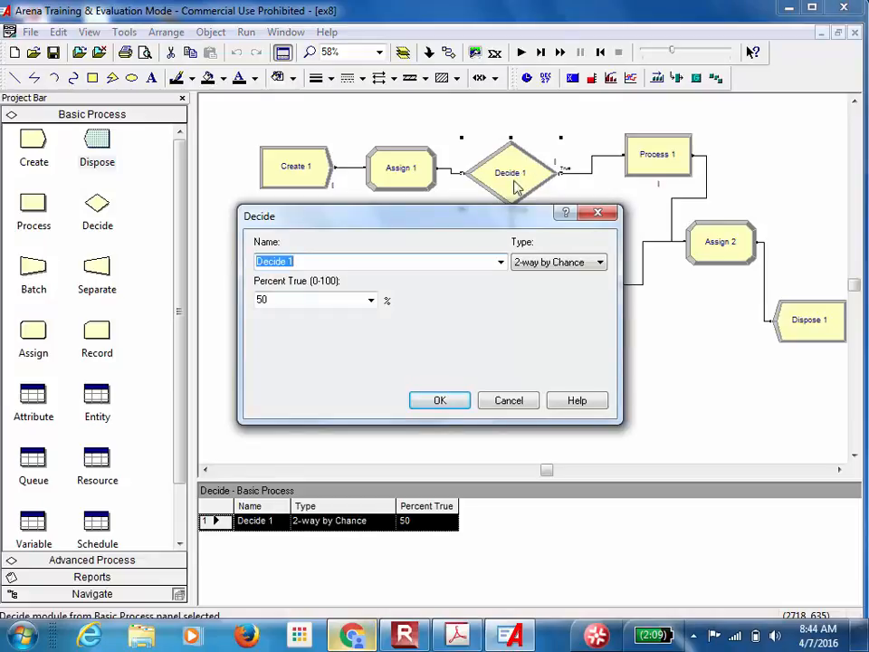
left_click(438, 402)
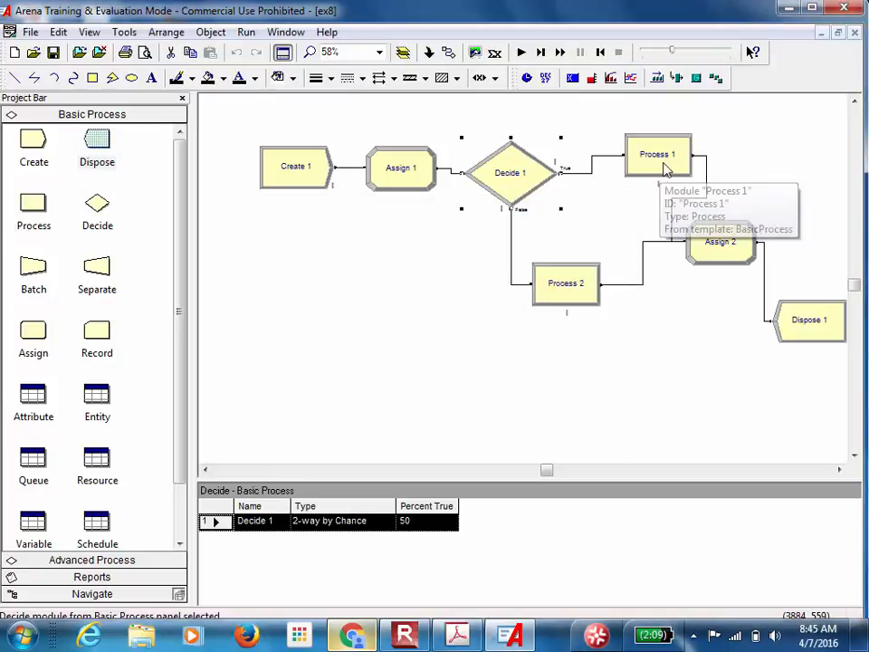
double_click(665, 169)
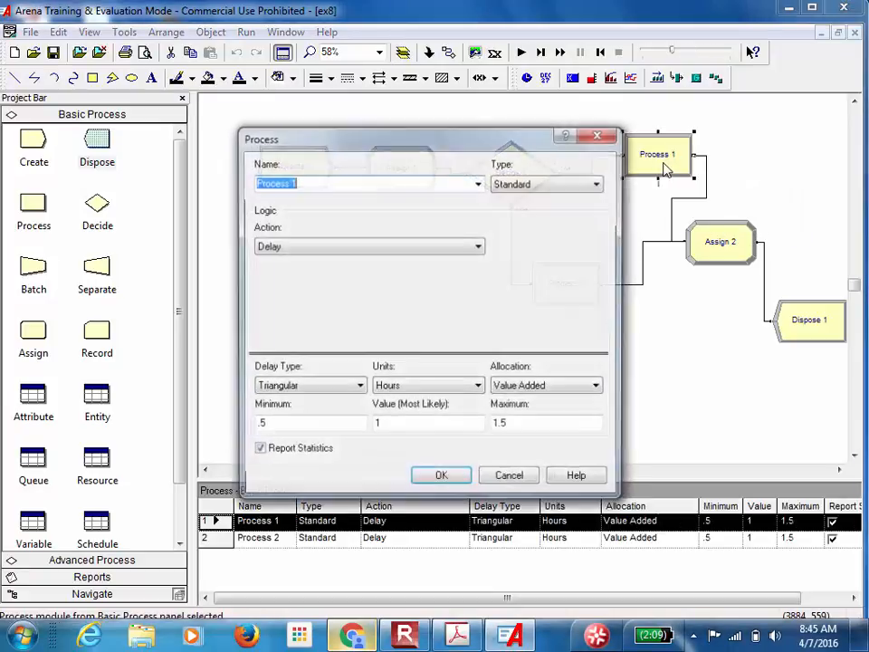
left_click(460, 253)
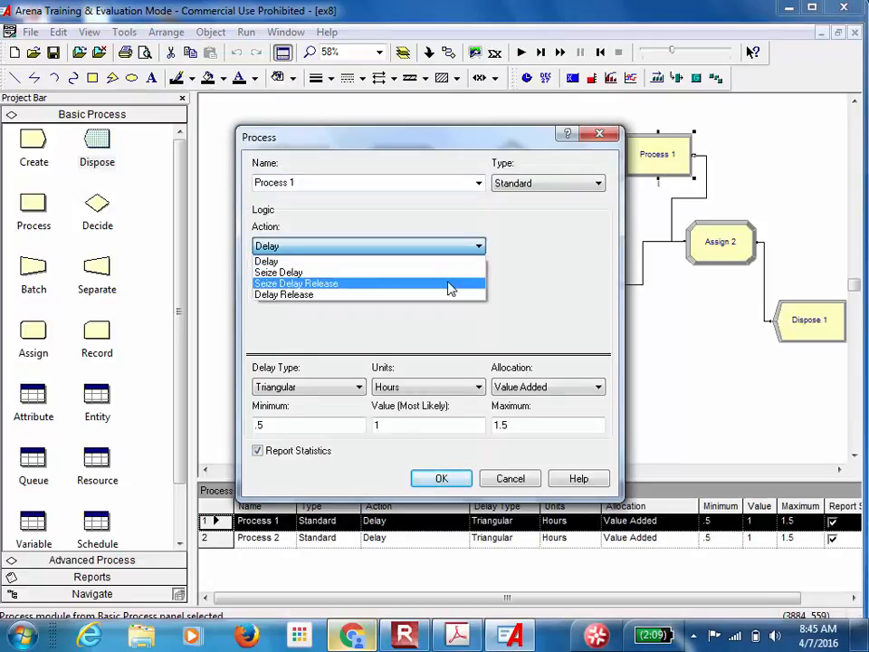
left_click(450, 285)
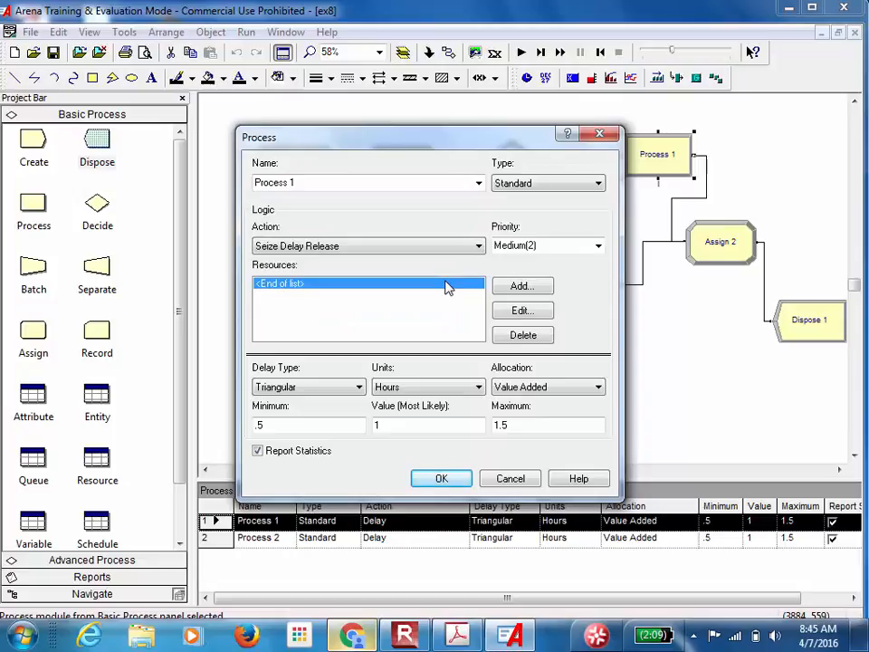
left_click(515, 288)
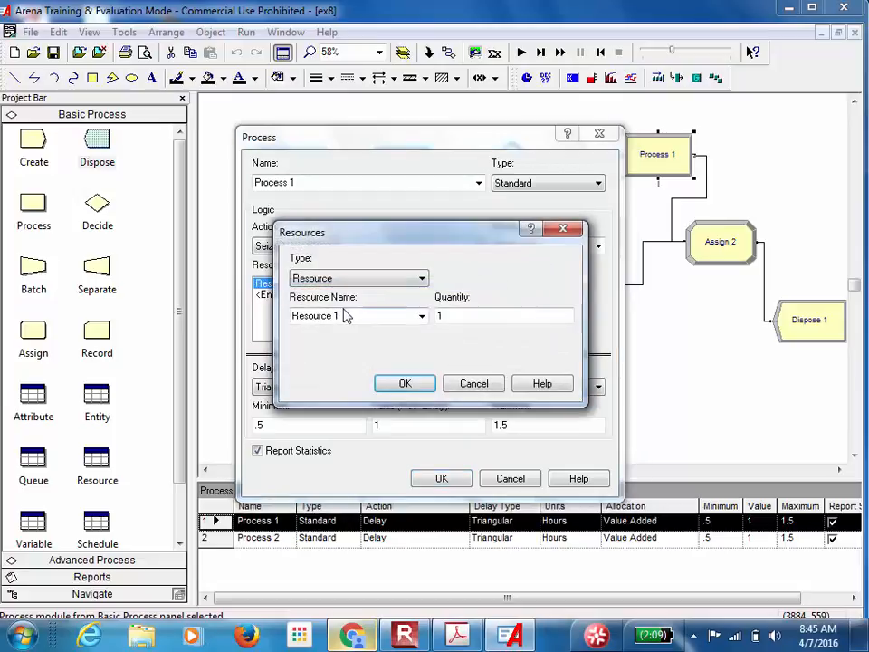
left_click(344, 314)
type("M")
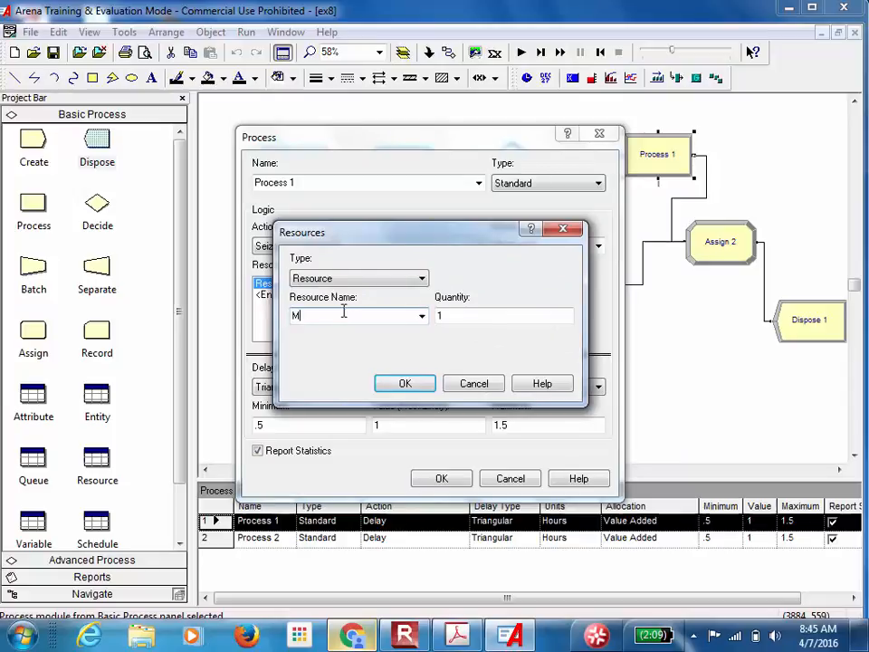
type("achine1")
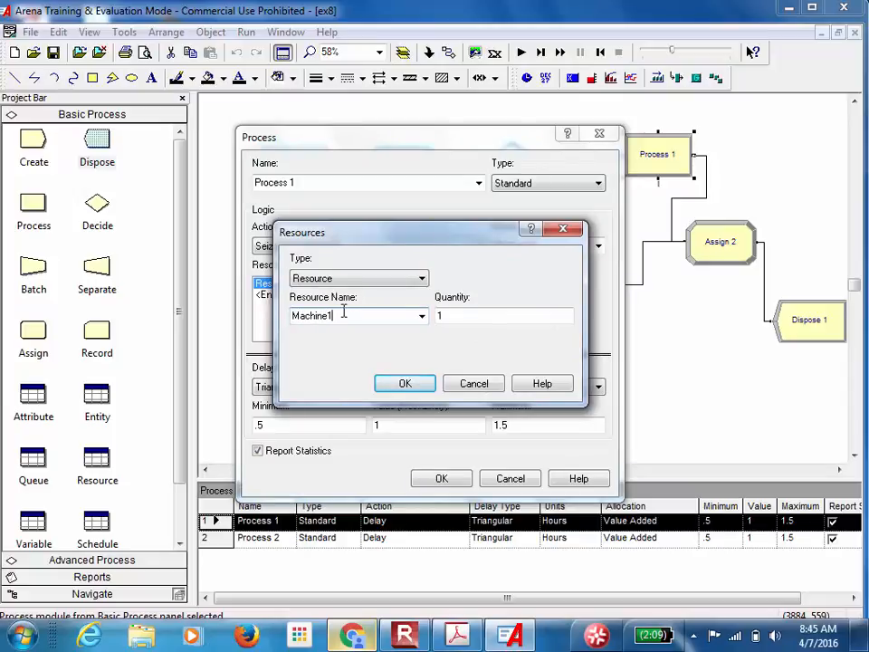
left_click(405, 385)
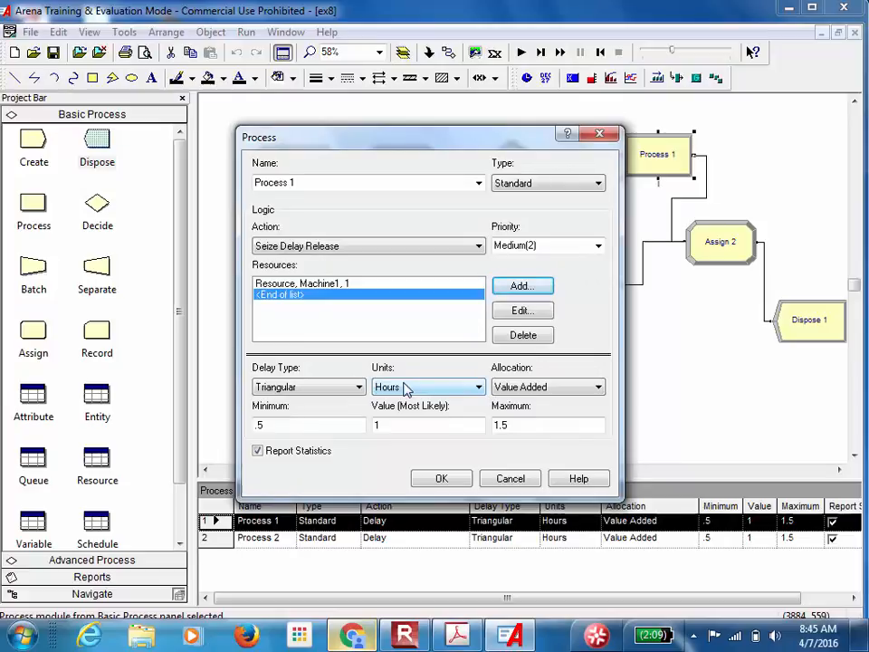
- Set Process 1's delay type to Uniform with units of Minutes
left_click(359, 387)
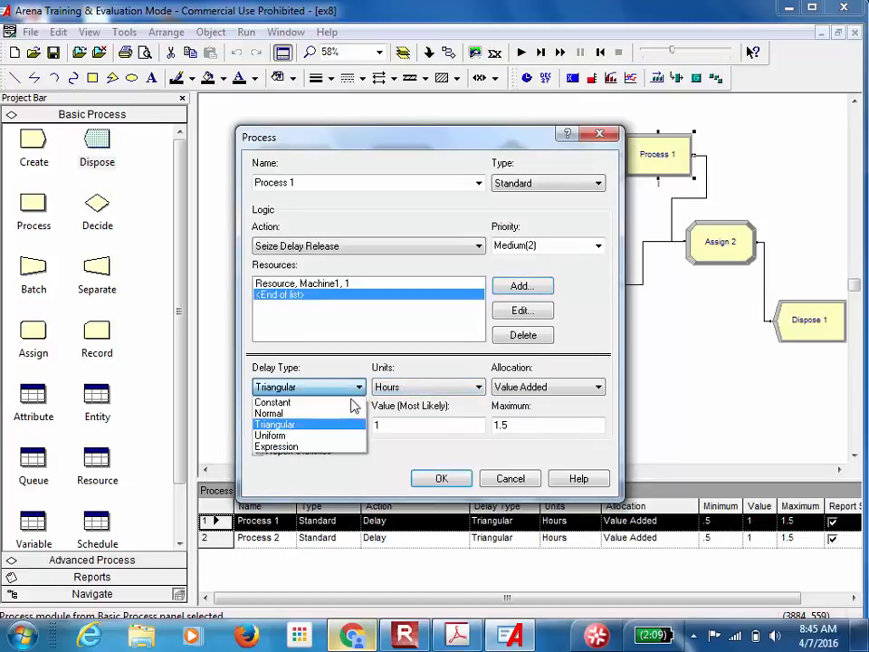
left_click(335, 441)
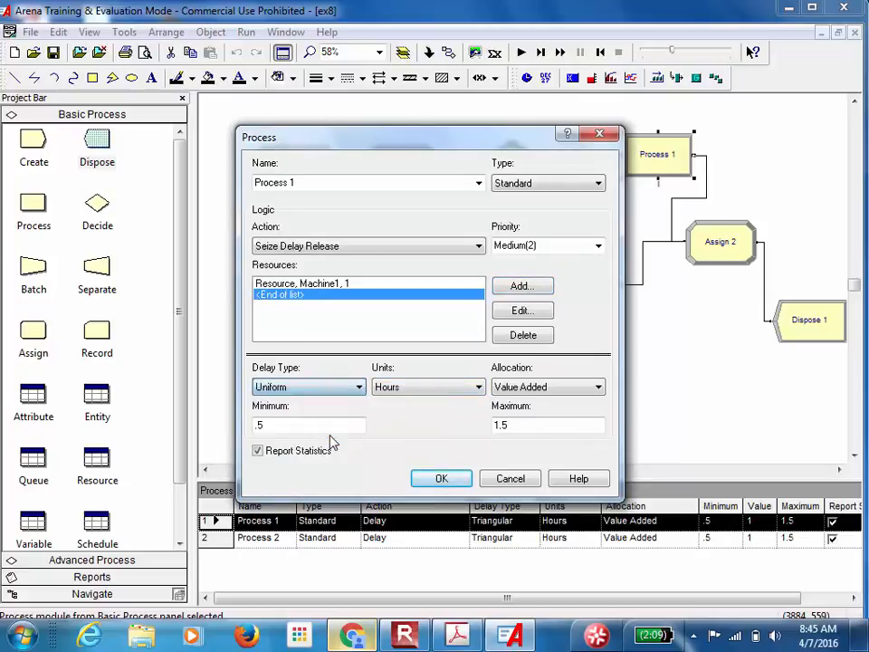
left_click(442, 390)
left_click(430, 414)
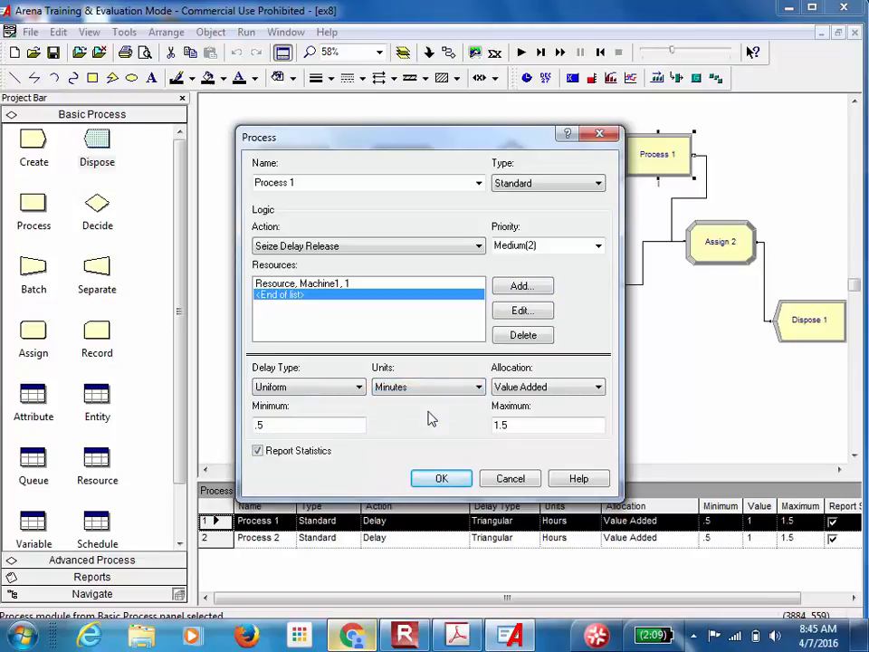
- Check Machine 1's processing time on the slide in Adobe Acrobat, and set Process 1's delay in Arena to minimum 5 and maximum 7
left_click(448, 640)
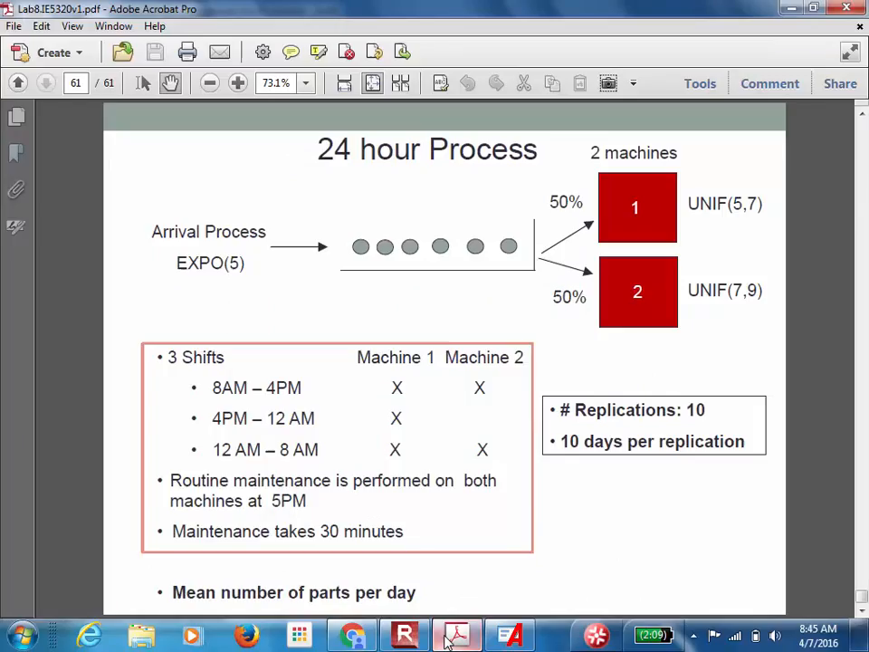
left_click(448, 640)
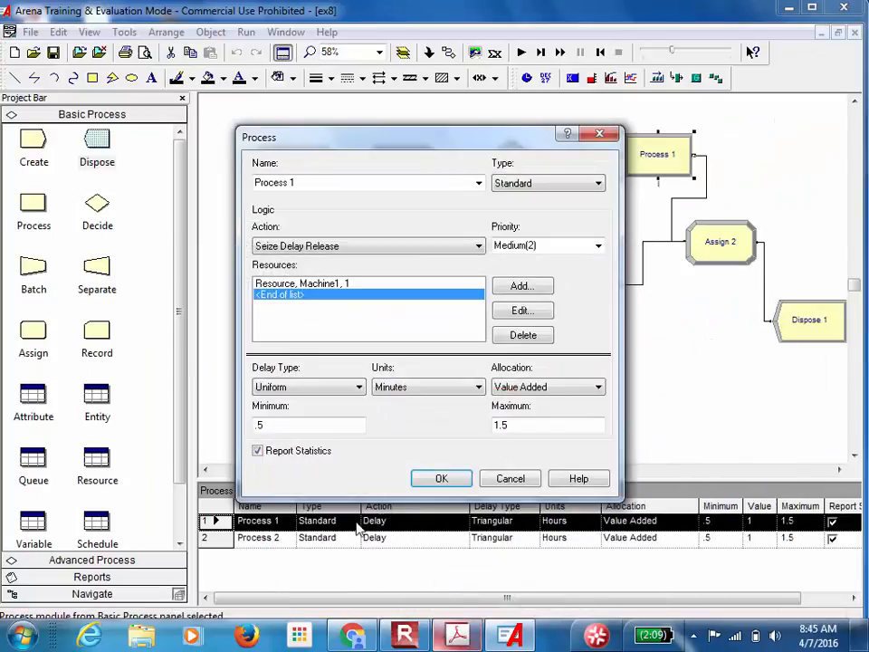
left_click(277, 423)
key("BackSpace")
key("BackSpace")
type("5")
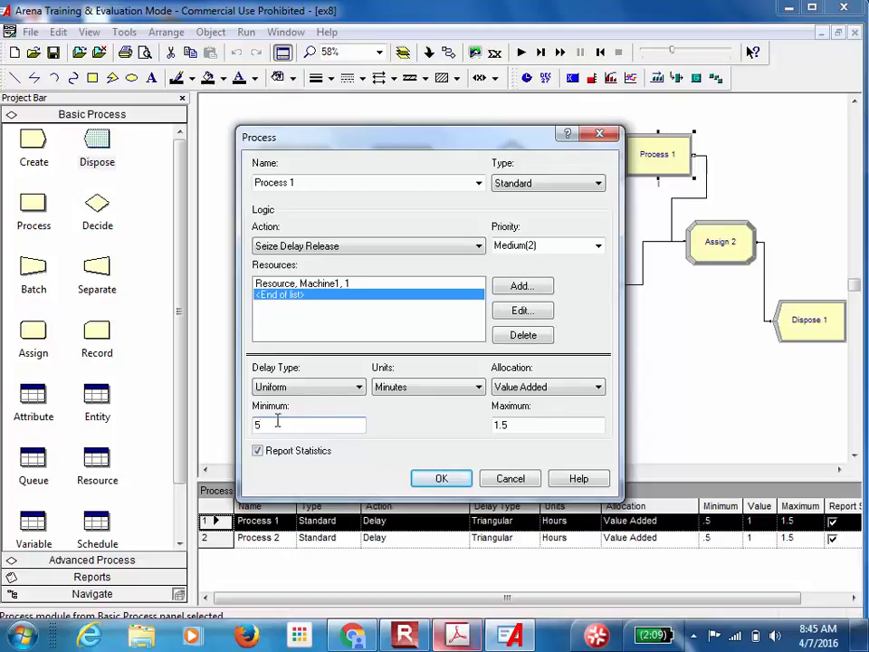
left_click(525, 427)
key("BackSpace")
key("BackSpace")
key("BackSpace")
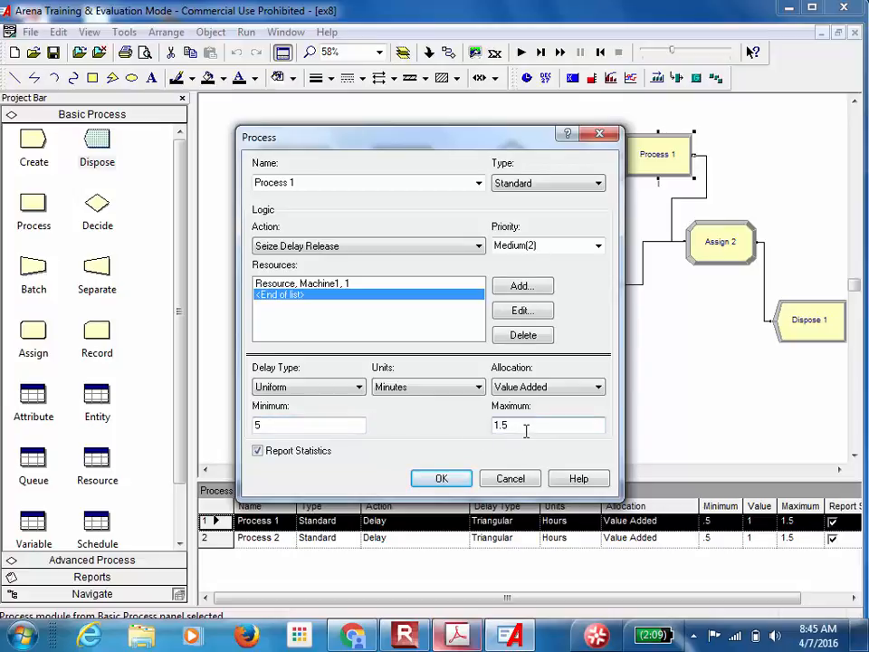
type("7")
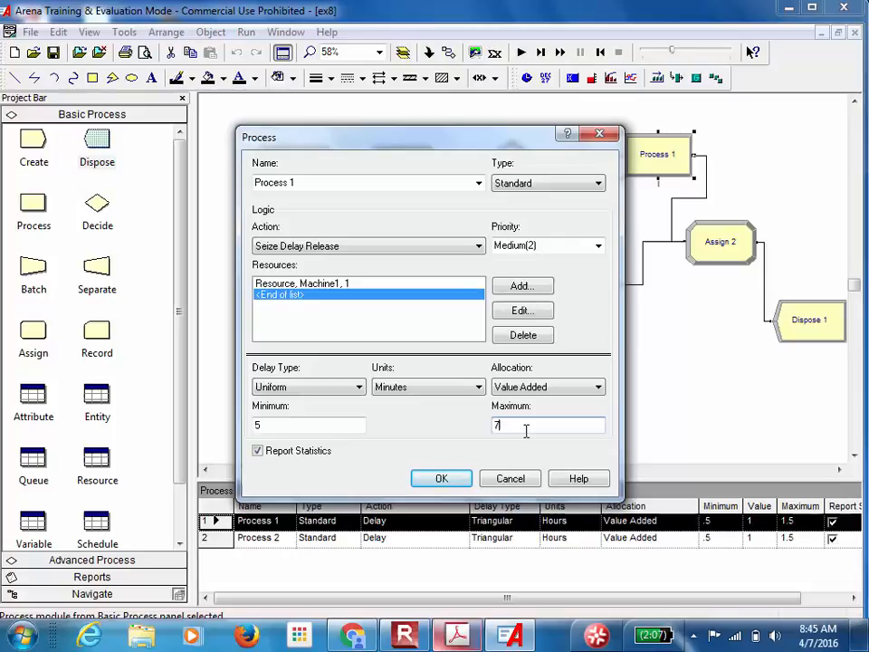
left_click(442, 479)
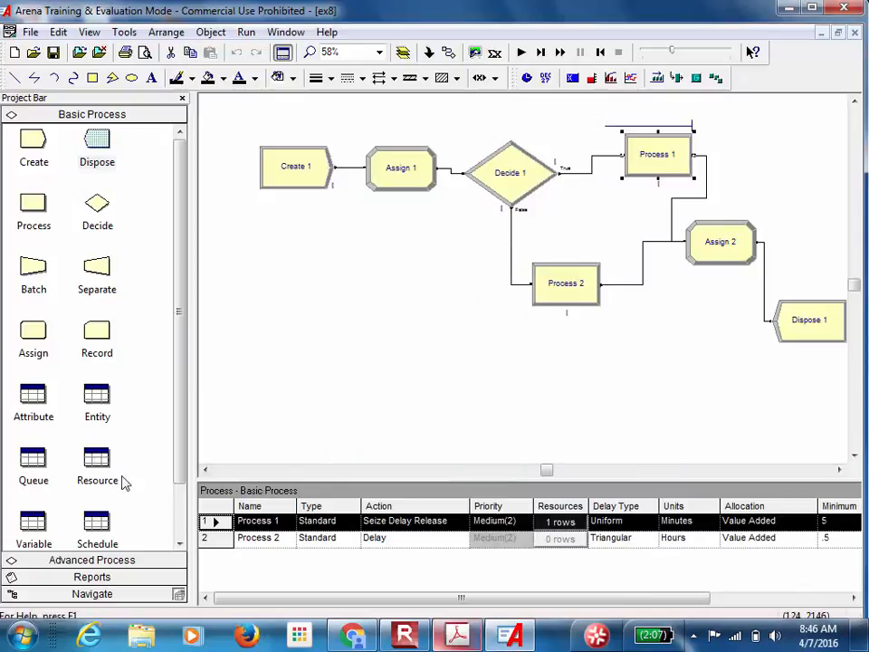
- Make the Machine1 resource Based on Schedule using machine1schedule, and widen the column to fit the schedule name
left_click(97, 459)
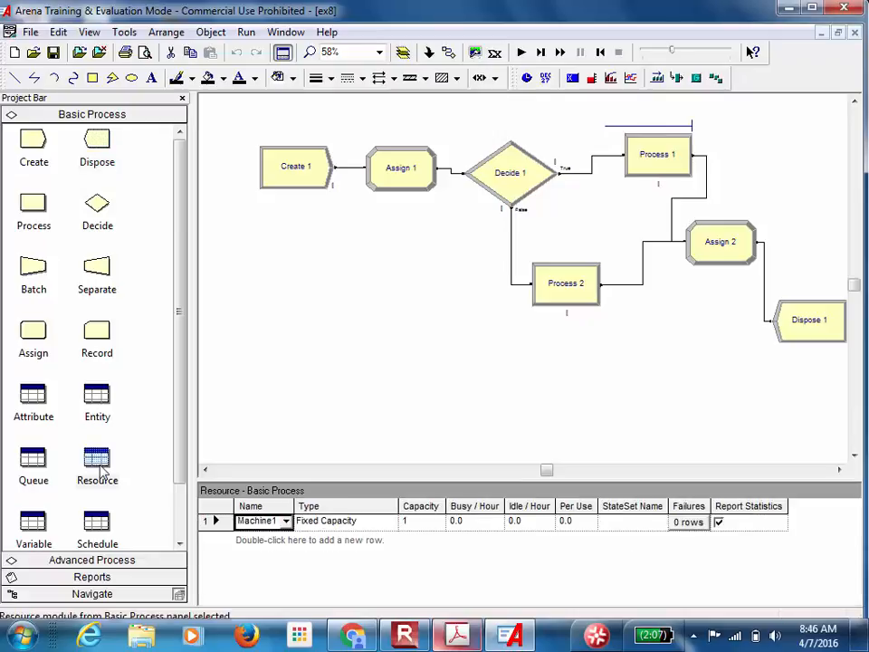
left_click(408, 551)
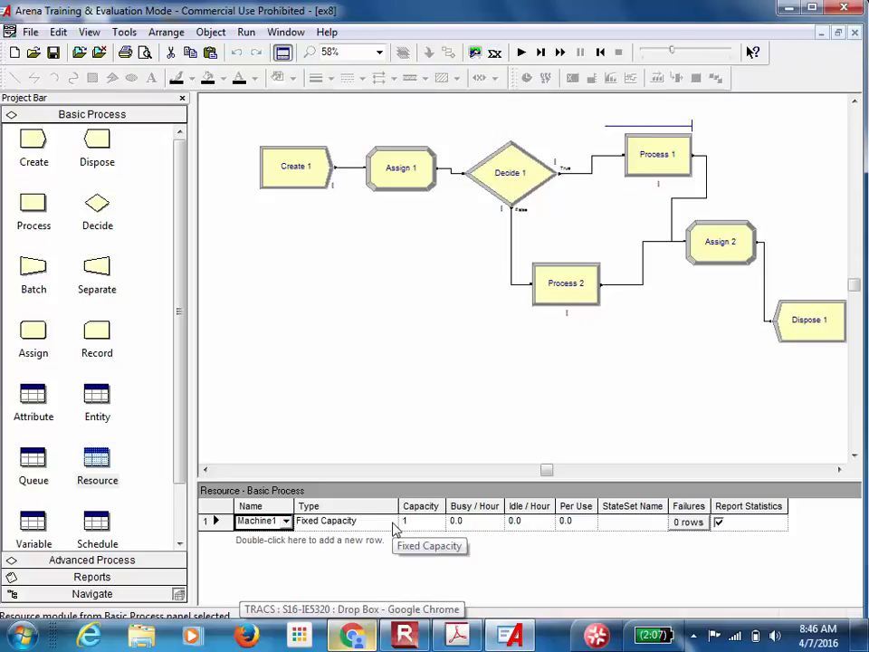
left_click(392, 523)
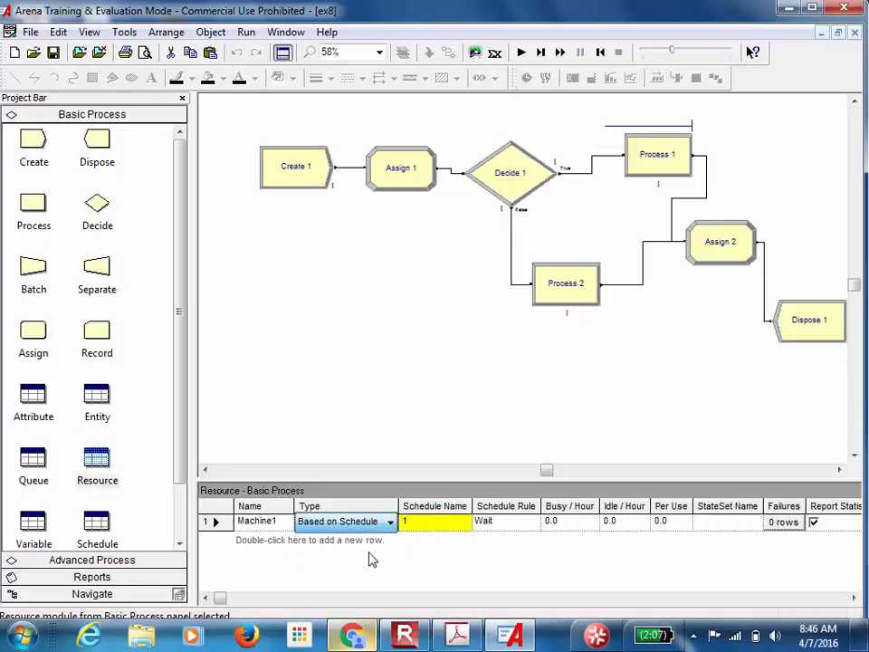
left_click(465, 525)
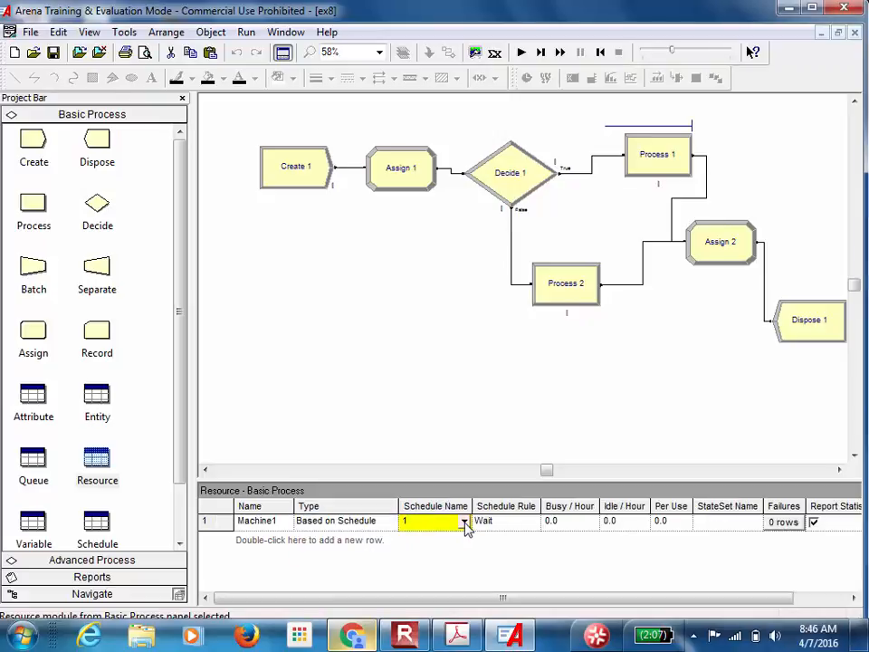
left_click(465, 523)
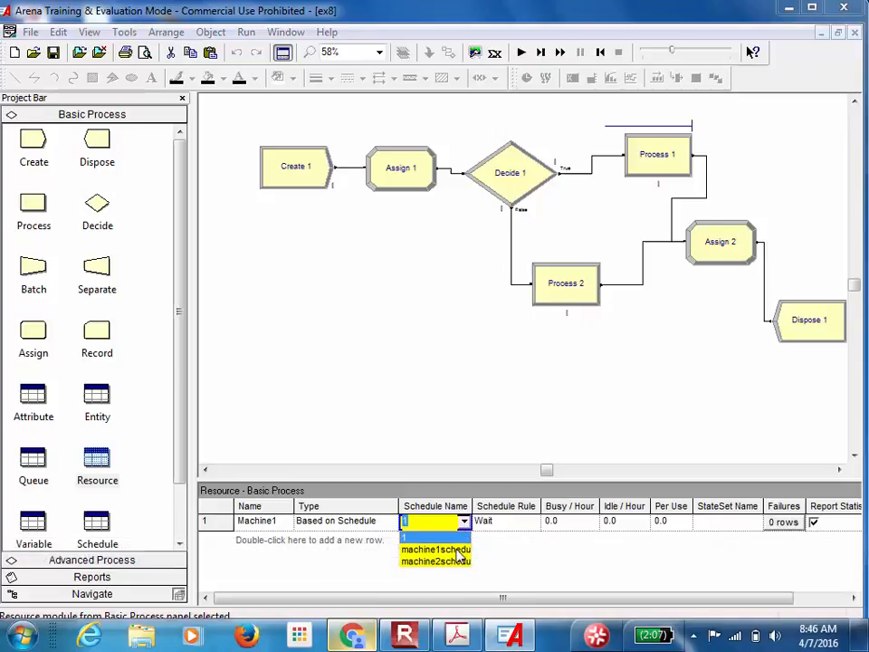
left_click(455, 550)
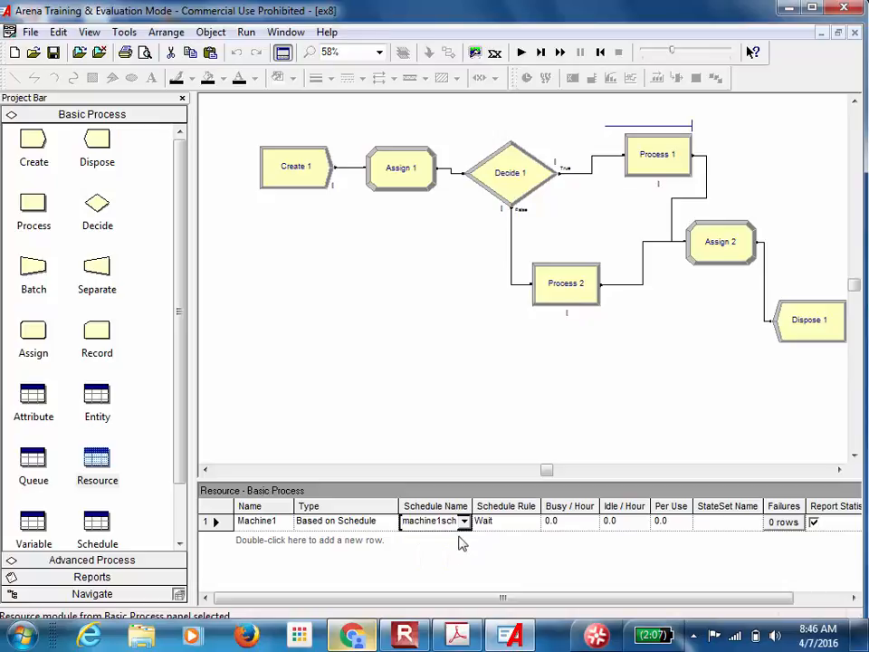
left_click_drag(471, 505, 498, 505)
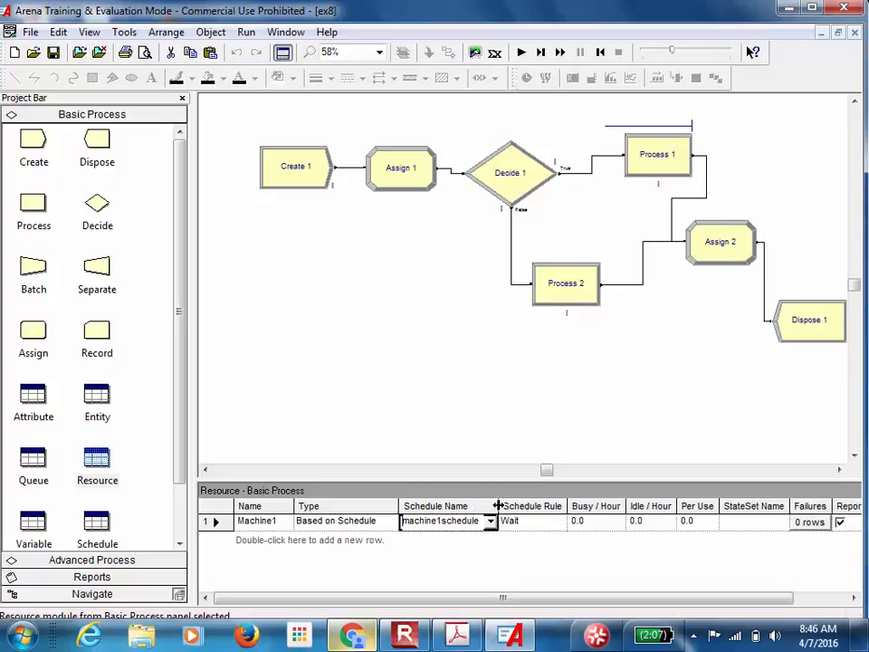
- Set the schedule rule of the Machine1 resource to Preempt
left_click(543, 525)
left_click(560, 524)
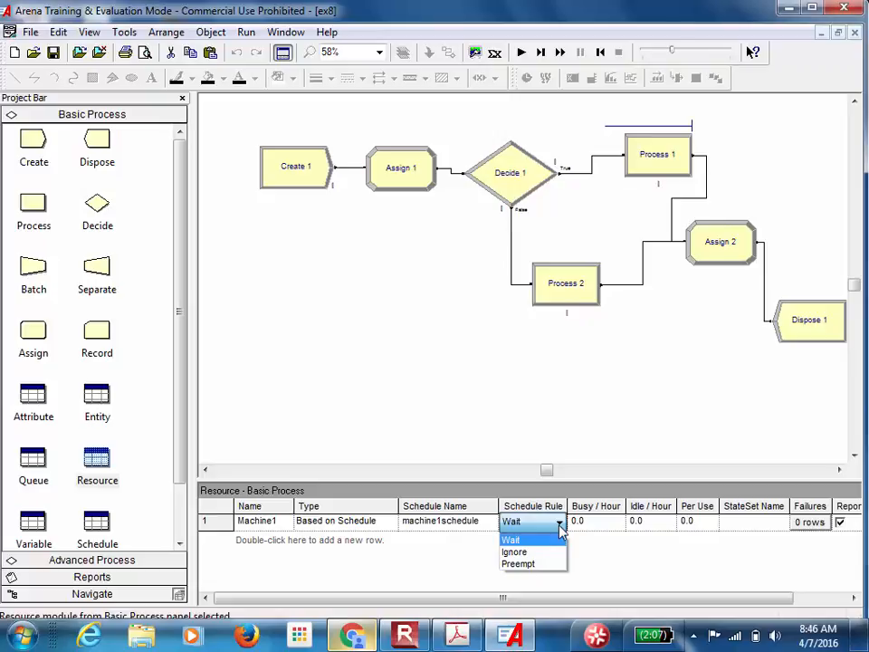
left_click(521, 563)
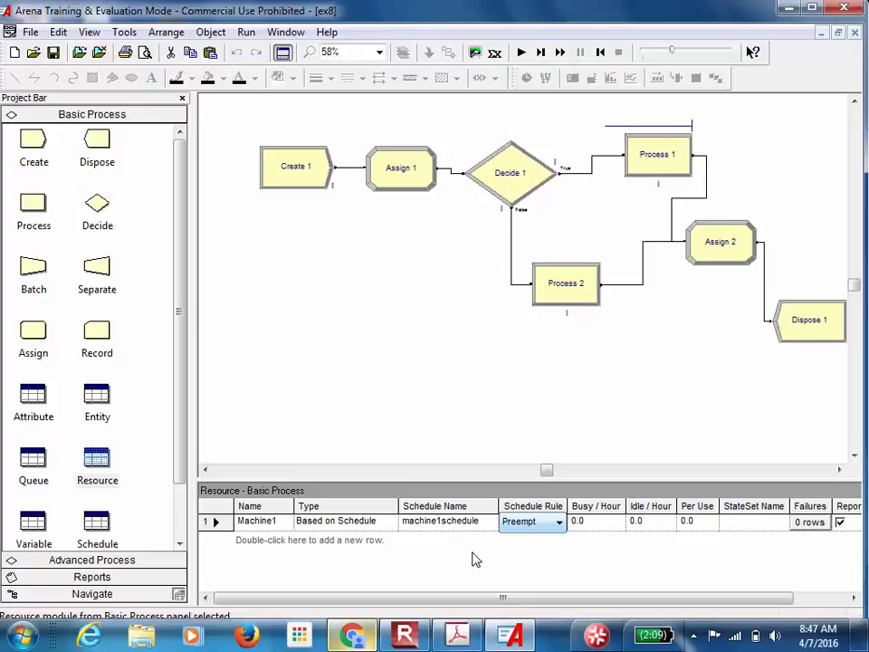
left_click(462, 407)
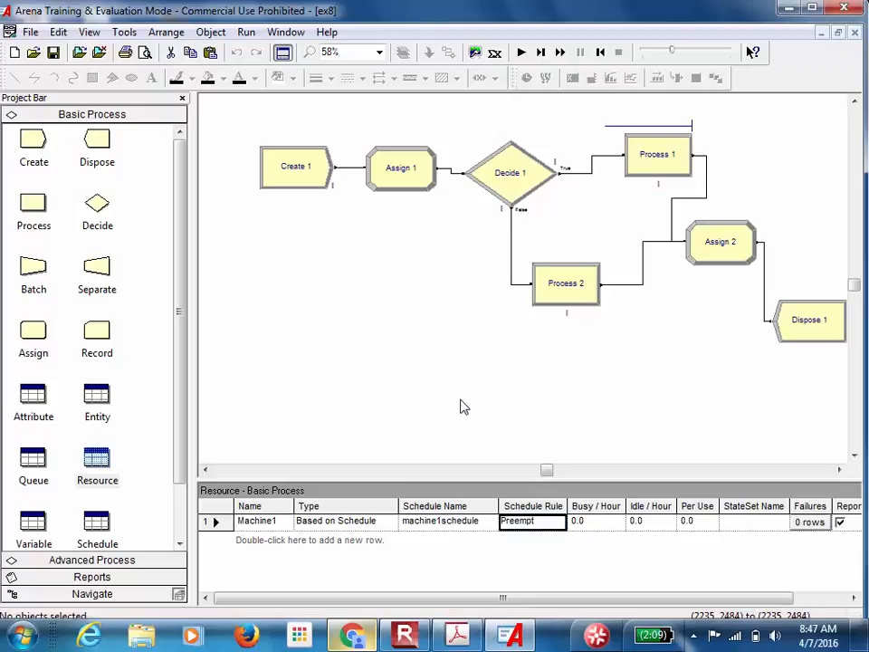
- Set Process 2's action to Seize Delay Release with one unit of resource Machine2
double_click(581, 306)
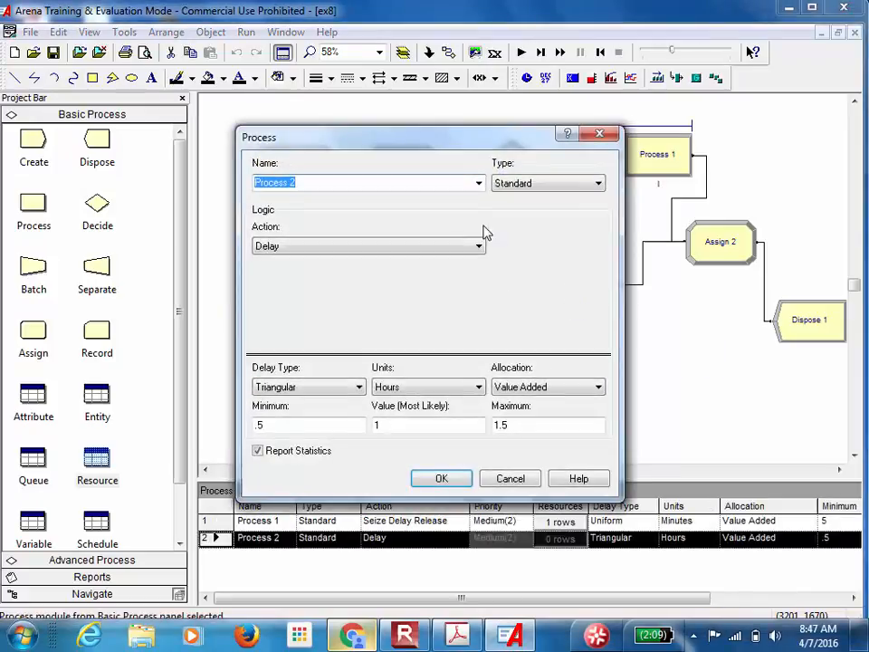
left_click(458, 247)
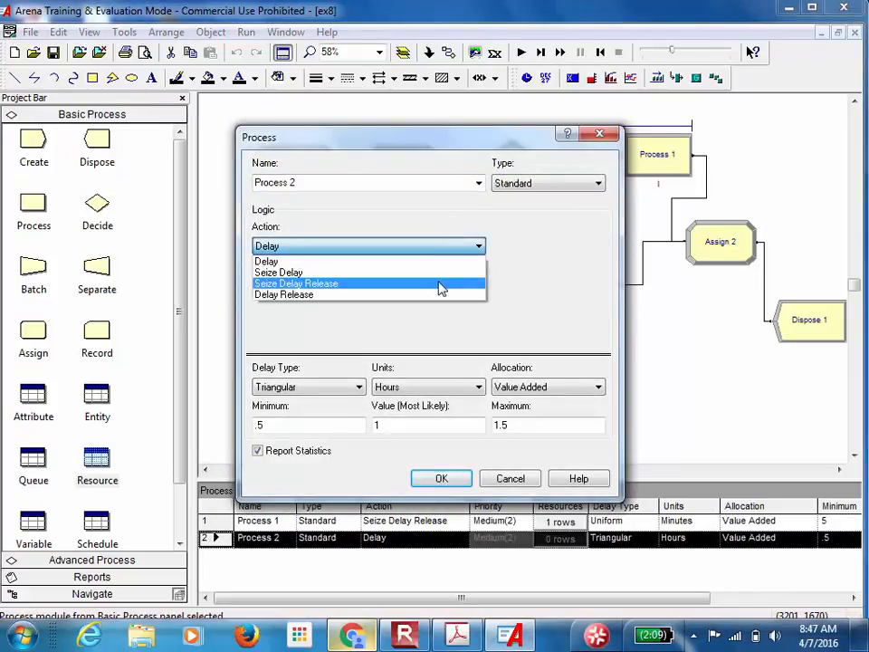
left_click(442, 284)
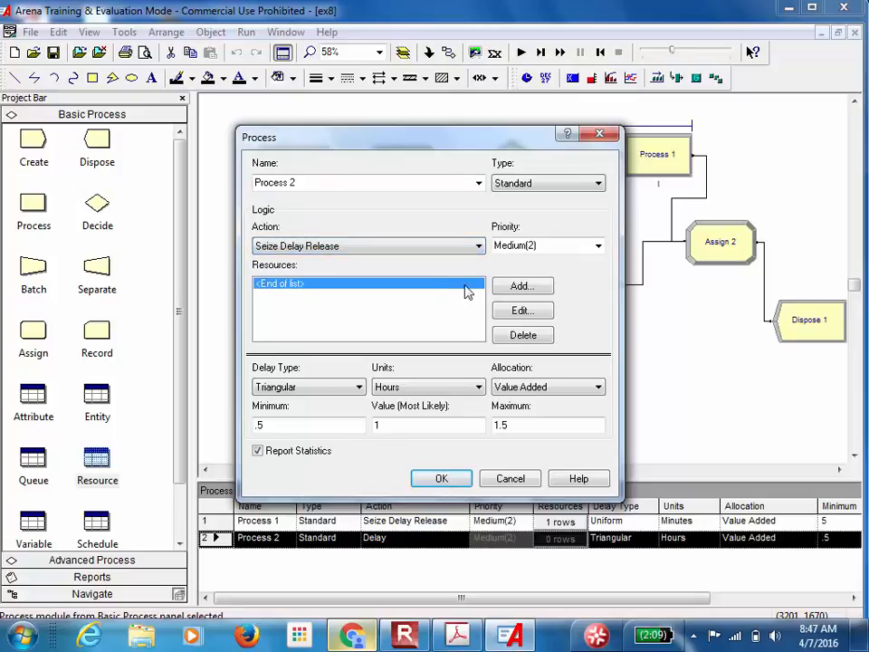
left_click(503, 291)
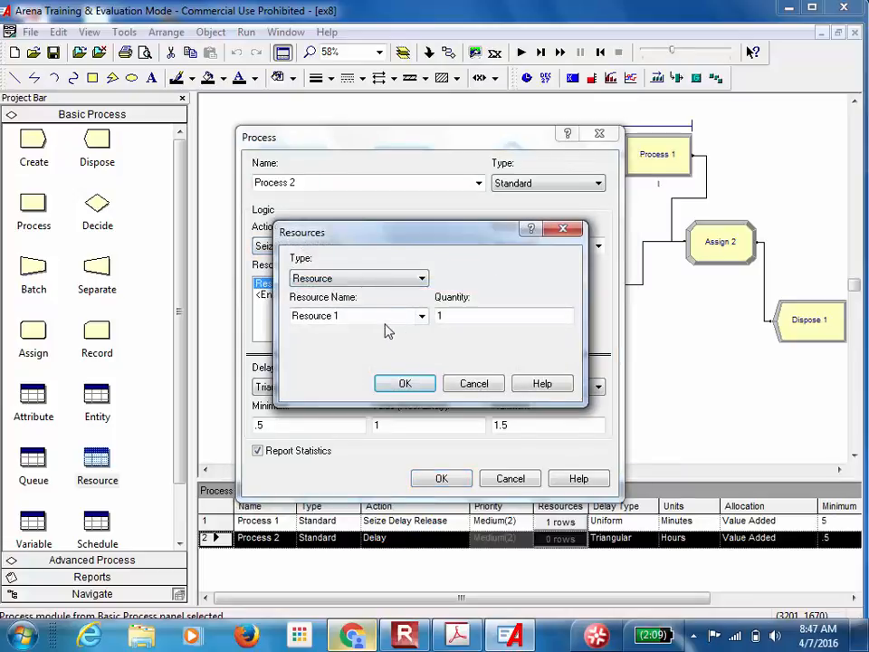
type("Ma")
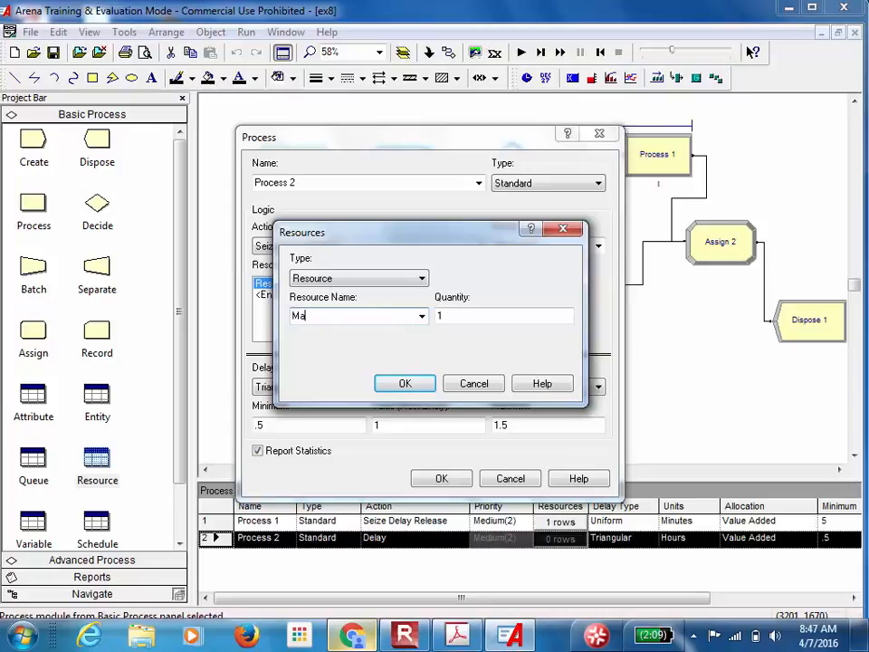
type("chine2")
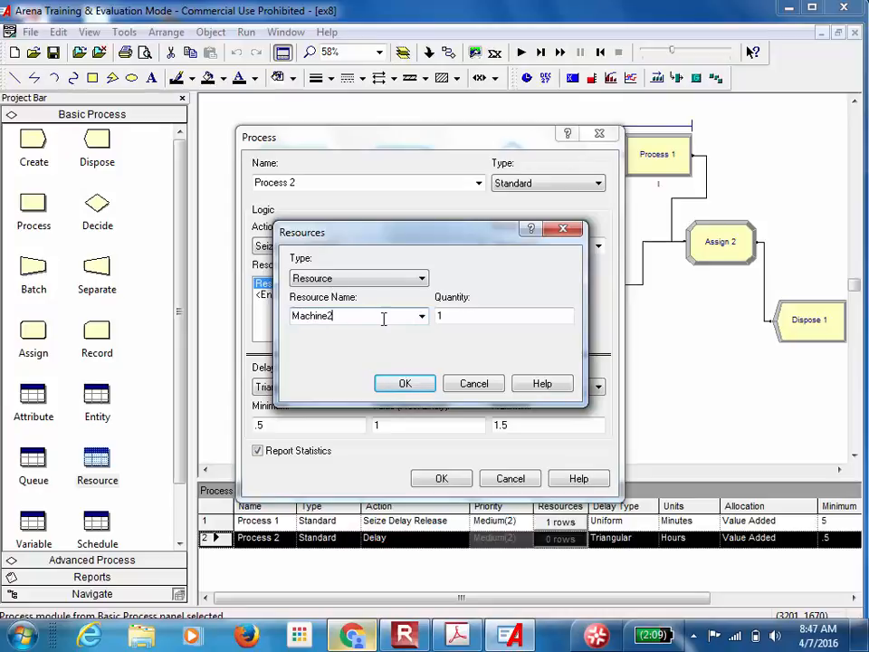
left_click(403, 386)
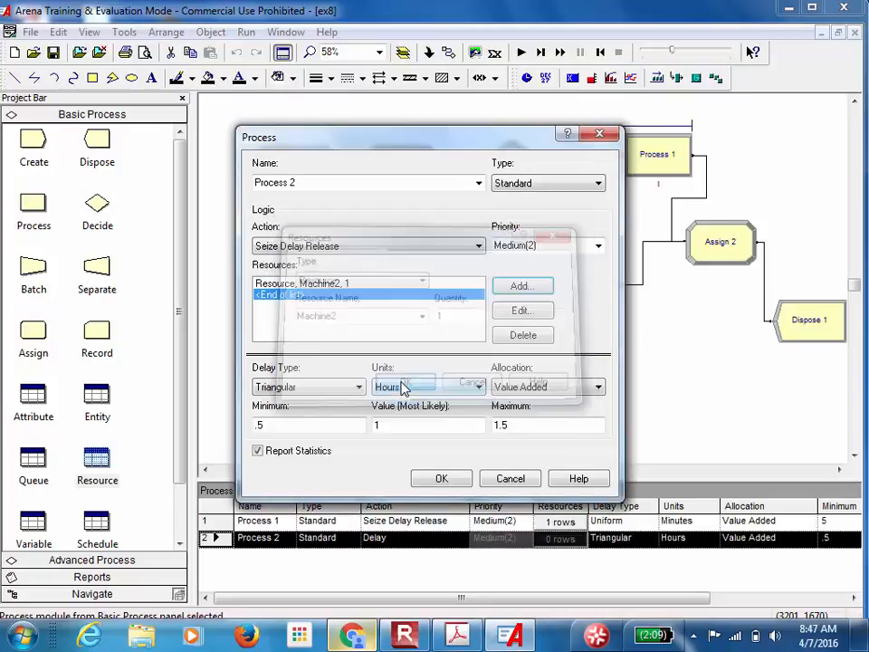
- Set Process 2's delay type to Uniform with units of Minutes
left_click(358, 386)
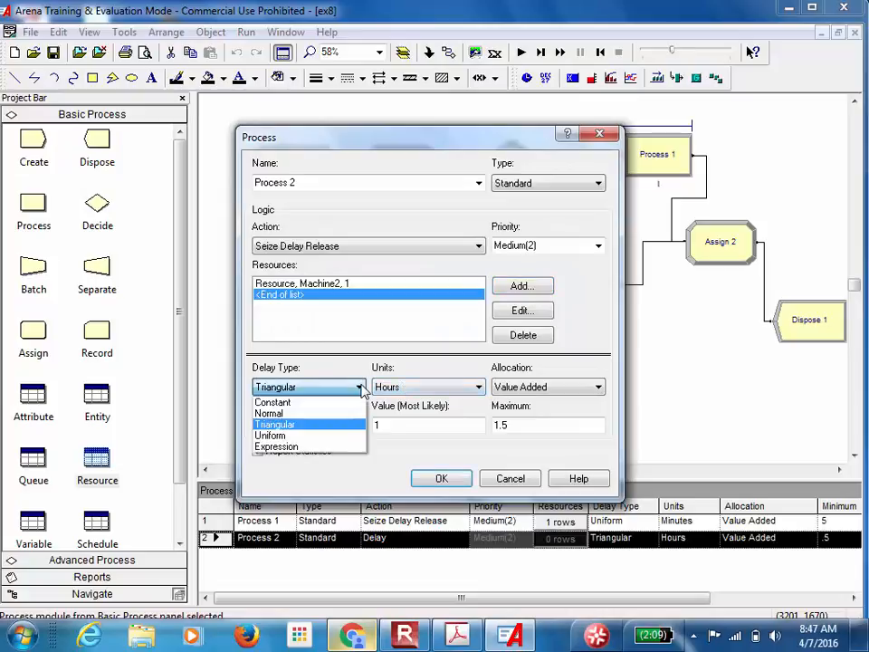
left_click(333, 437)
left_click(474, 387)
left_click(448, 415)
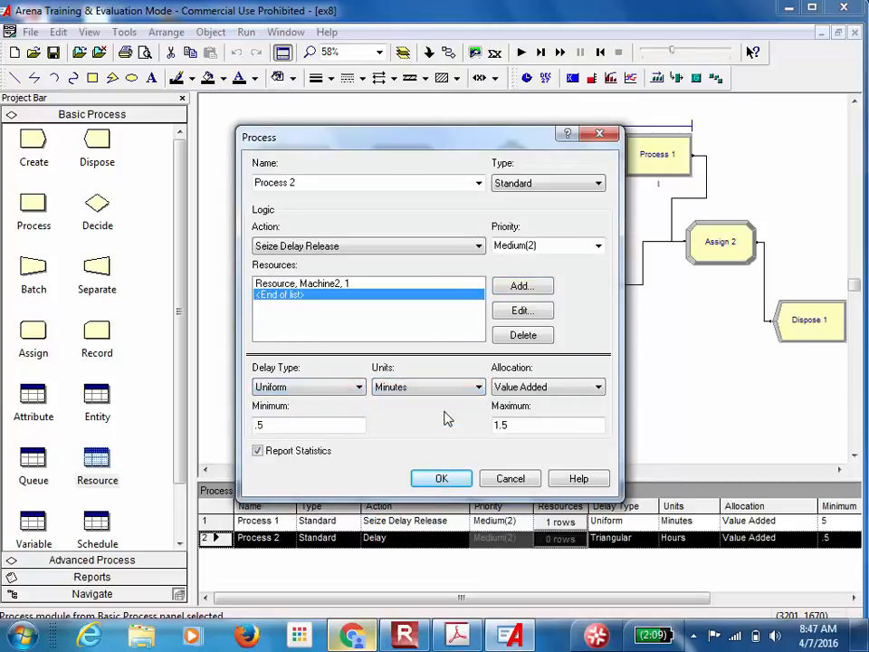
- Check Machine 2's processing time on the slide in Adobe Acrobat, and set Process 2's delay in Arena to minimum 7 and maximum 9
left_click(457, 636)
left_click(469, 635)
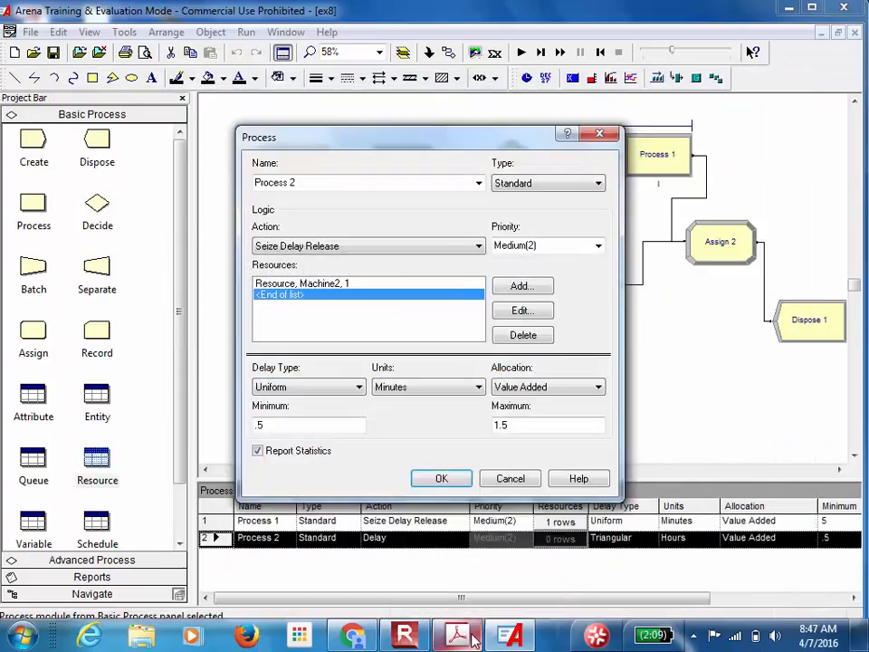
left_click_drag(287, 424, 214, 420)
type("7")
left_click_drag(537, 424, 470, 424)
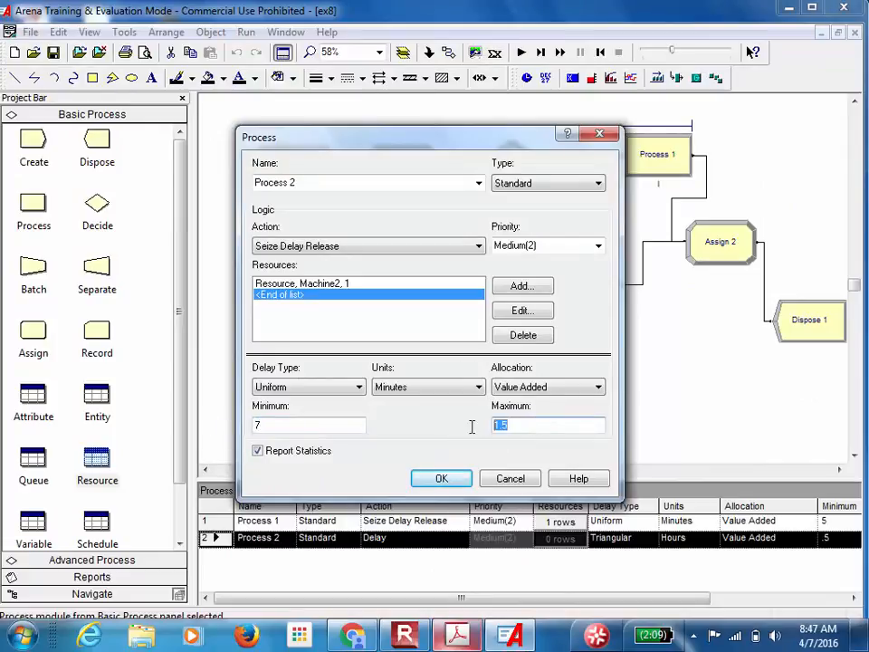
type("9")
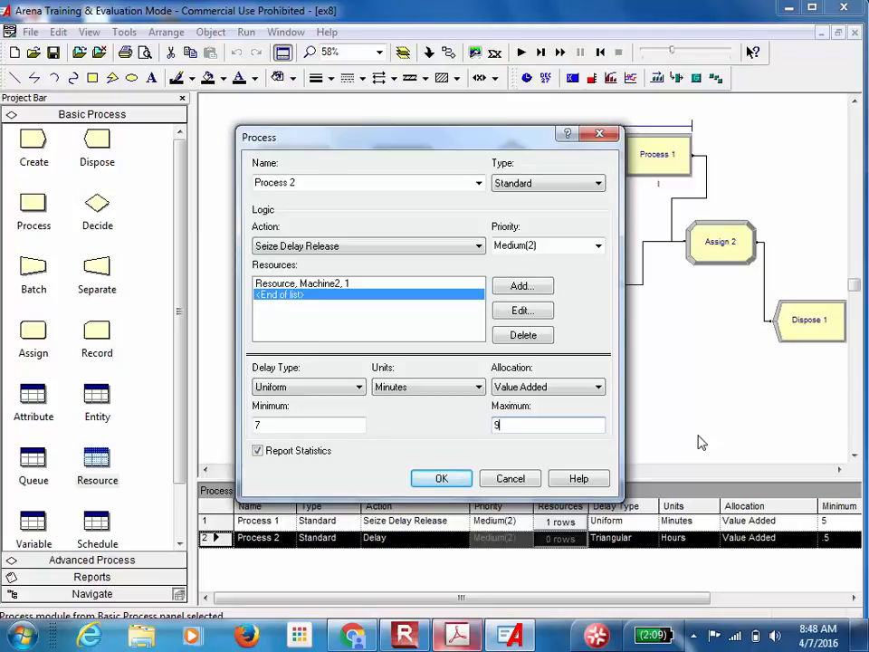
left_click(423, 479)
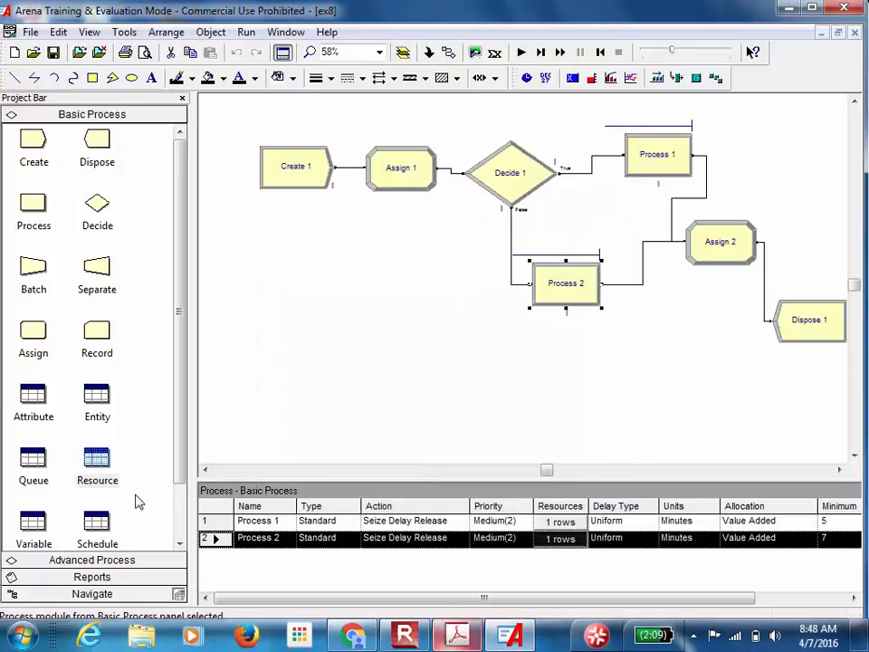
- Set the Machine2 resource's type to Based on Schedule and assign it machine2schedule
left_click(99, 469)
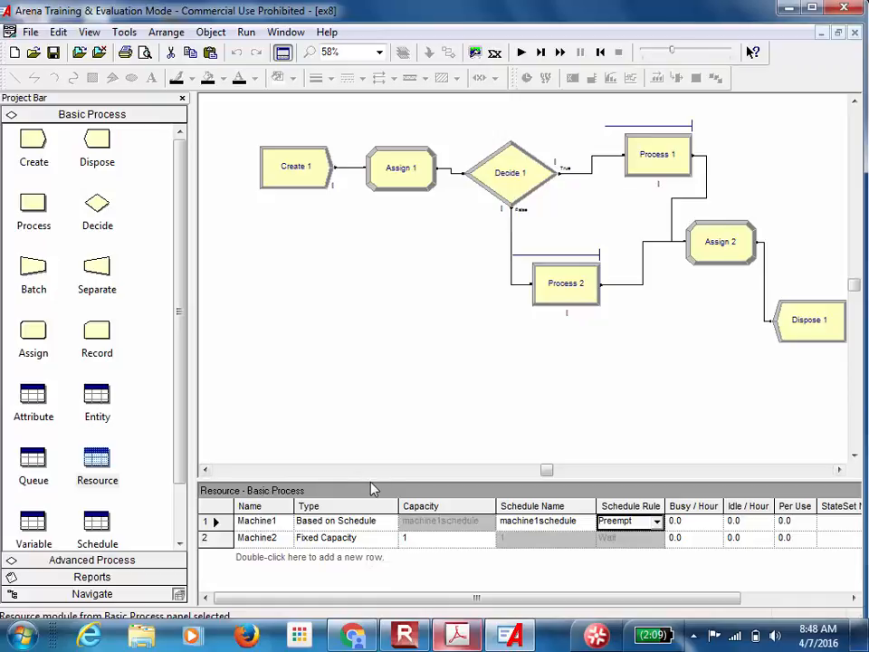
left_click_drag(369, 479, 385, 313)
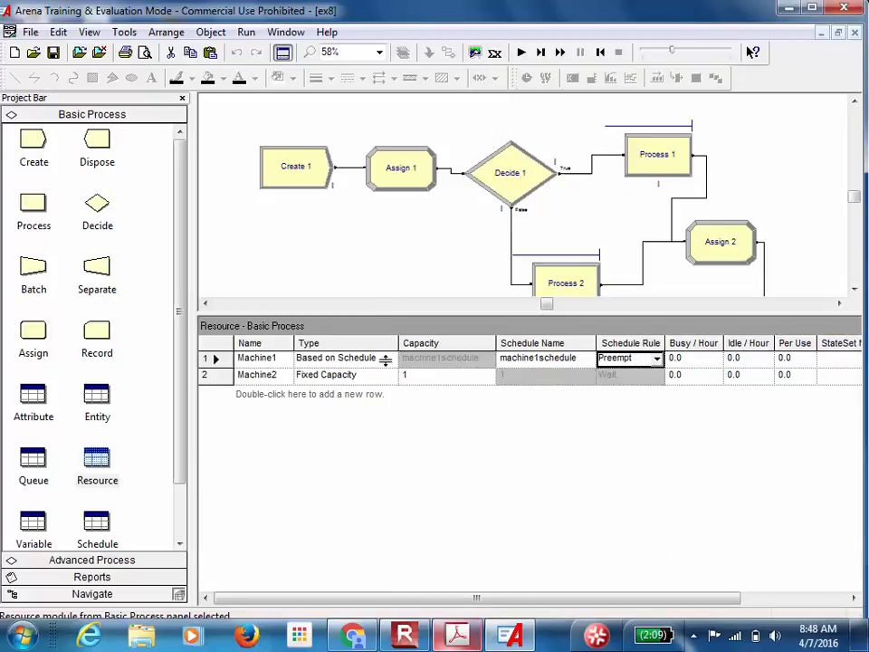
left_click(393, 379)
left_click(393, 379)
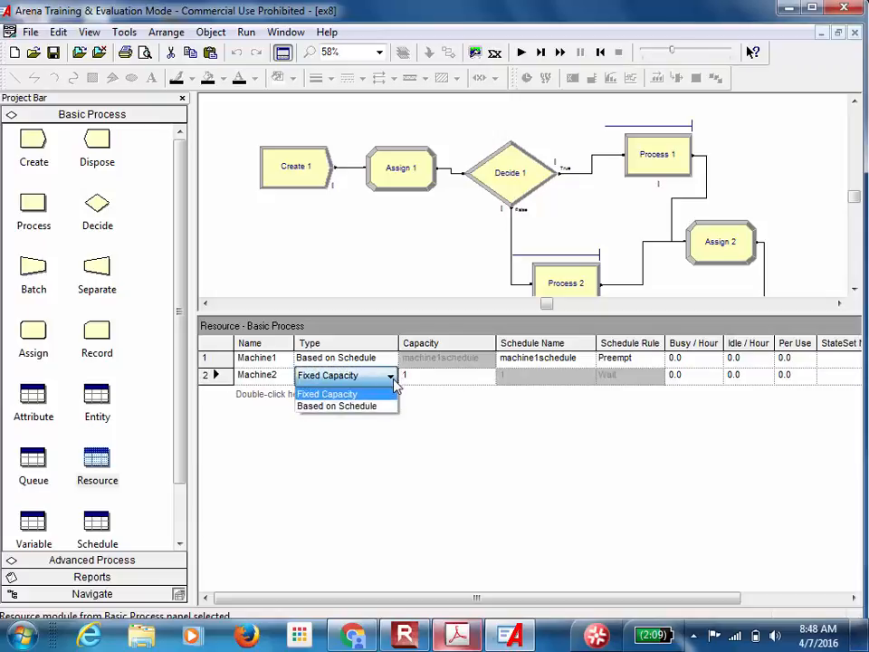
left_click(377, 406)
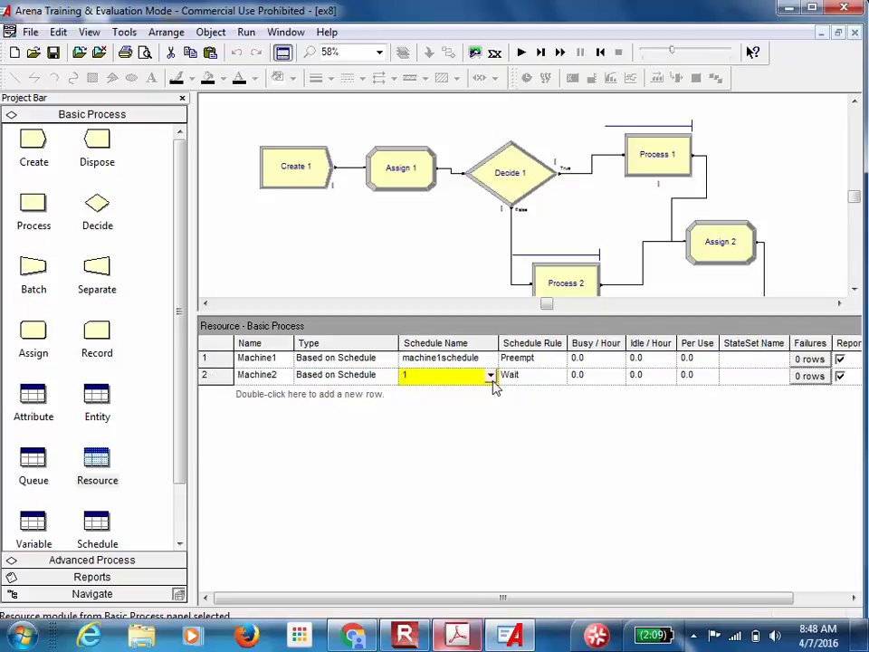
left_click(489, 376)
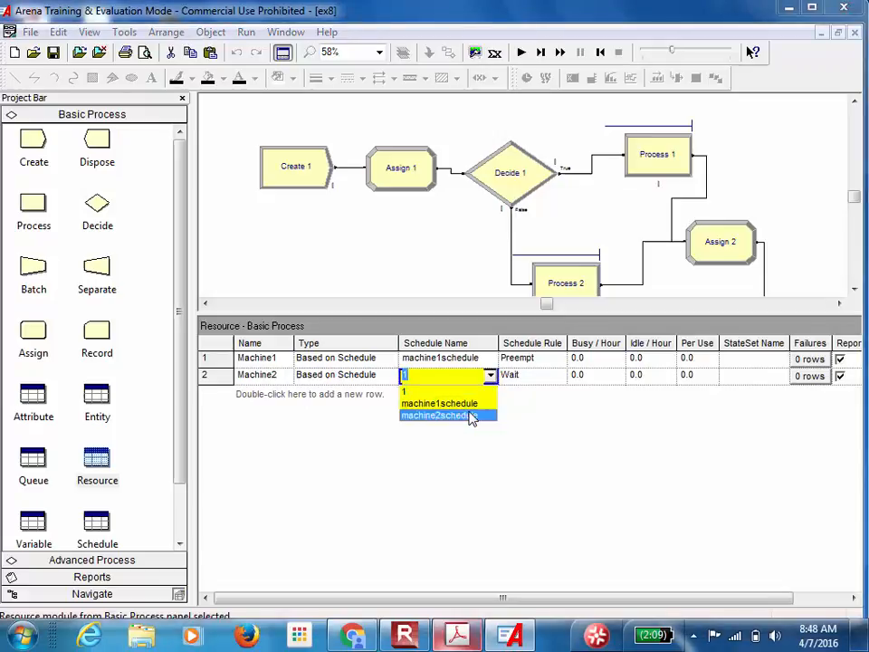
left_click(471, 416)
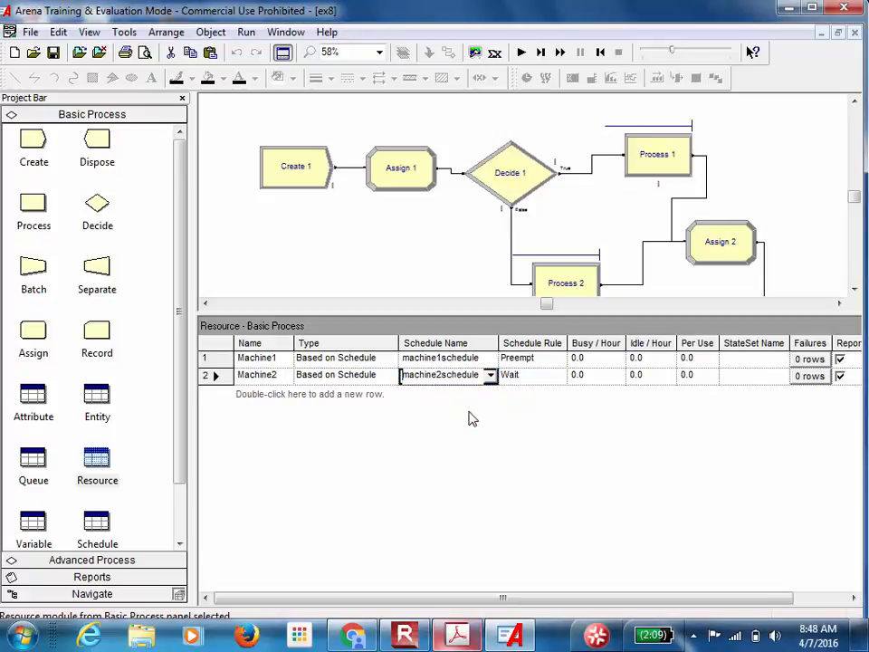
- Set the schedule rule of the Machine2 resource to Preempt
left_click(535, 378)
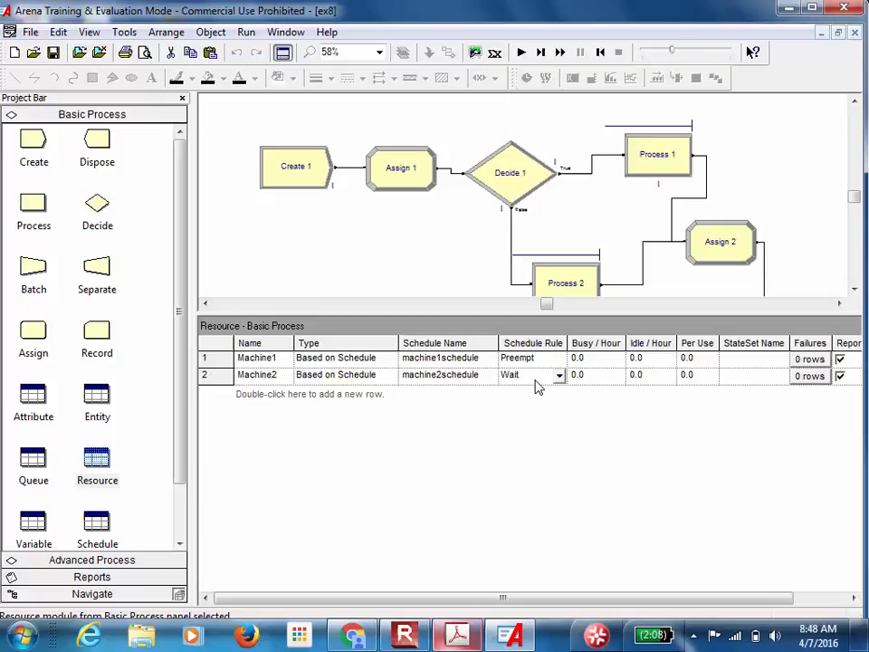
left_click(558, 376)
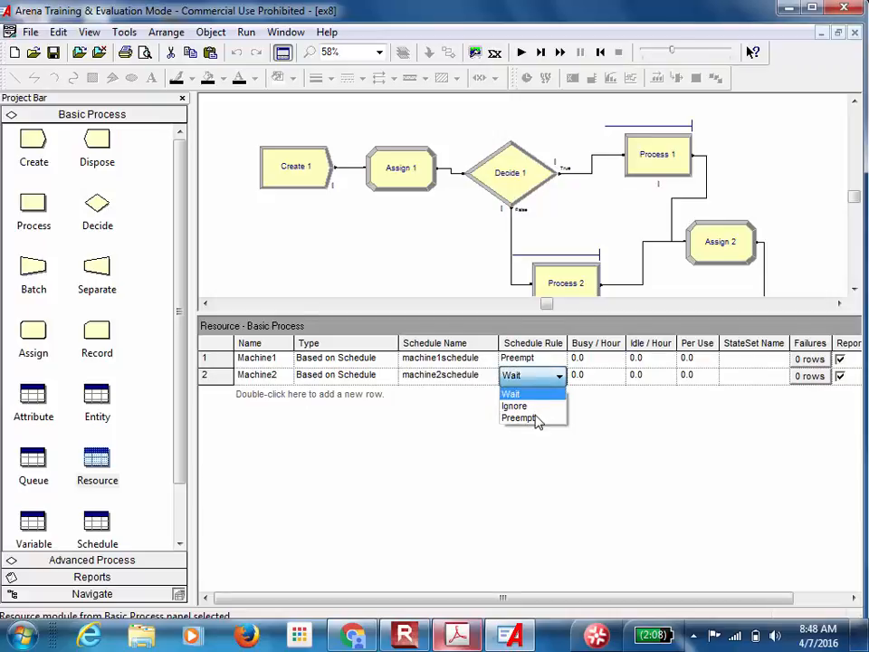
left_click(521, 417)
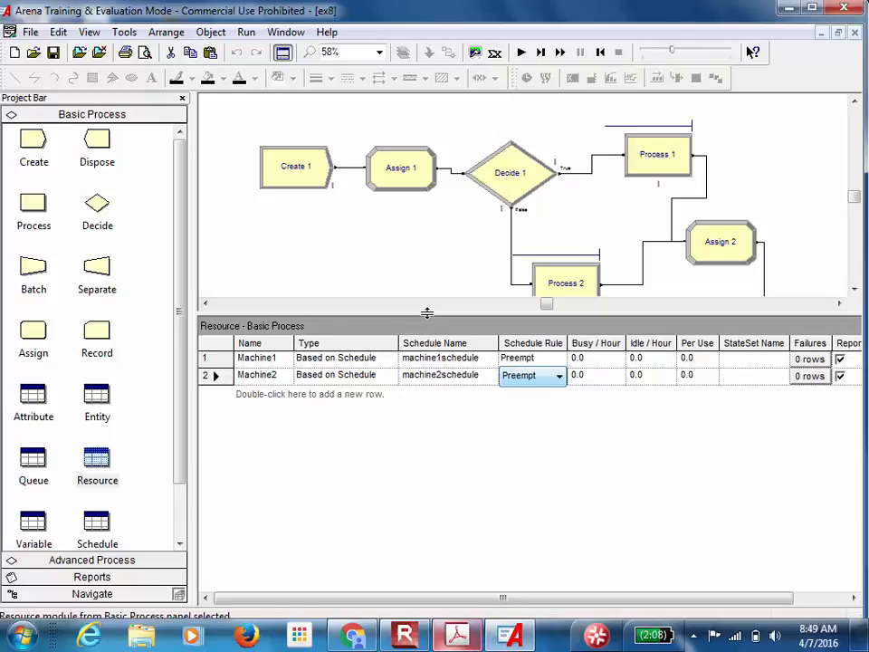
left_click_drag(469, 312, 458, 452)
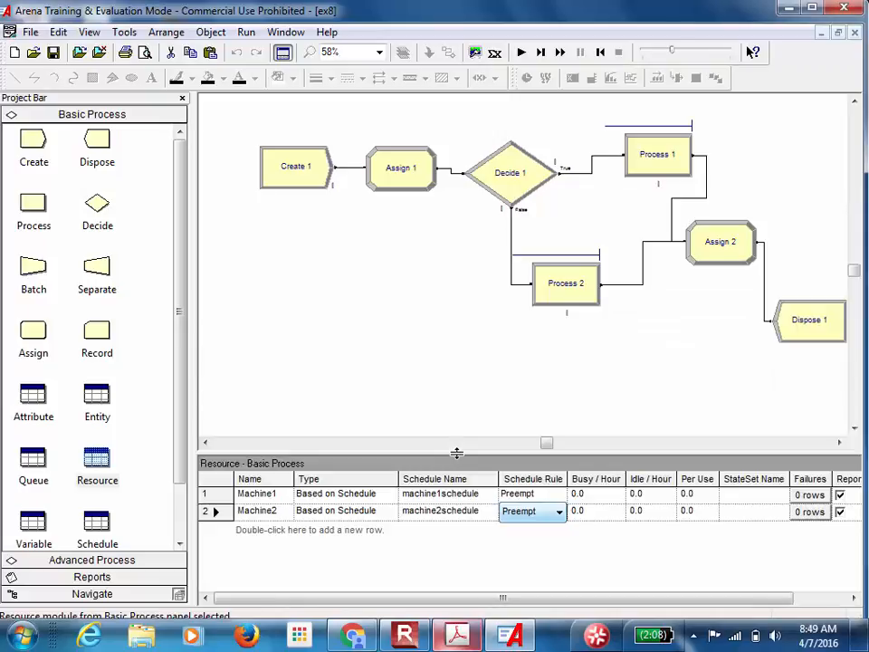
left_click(559, 387)
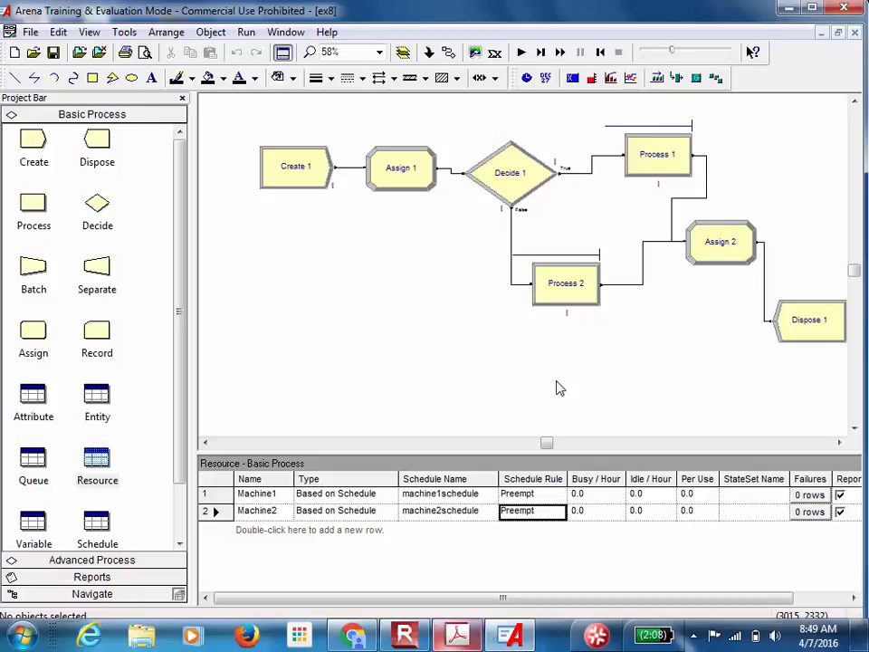
- Add a variable assignment to Assign 2 that gives WIP the new value WIP-1
double_click(718, 243)
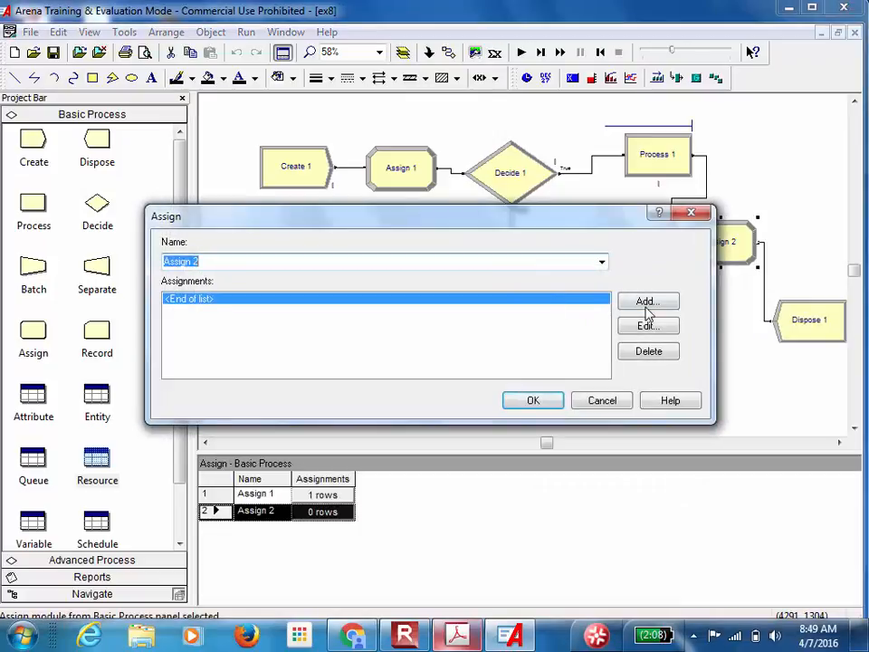
left_click(646, 306)
left_click(479, 298)
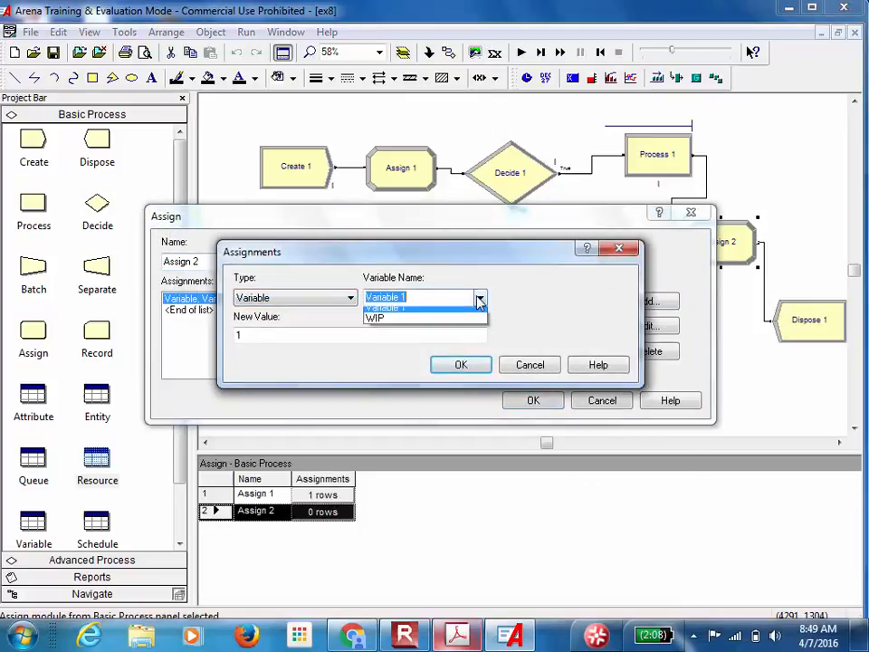
left_click(471, 324)
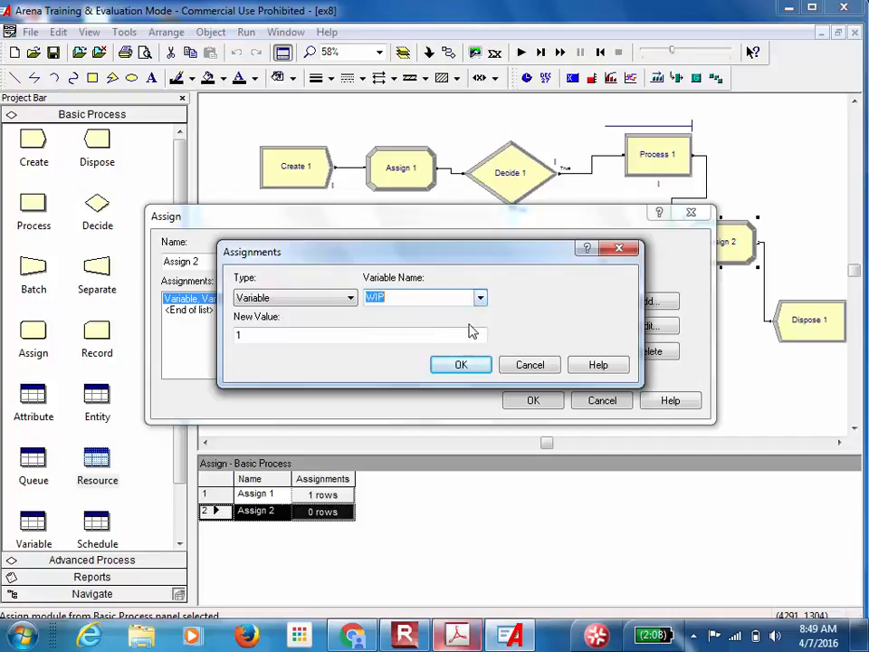
left_click(237, 336)
type("WIP+")
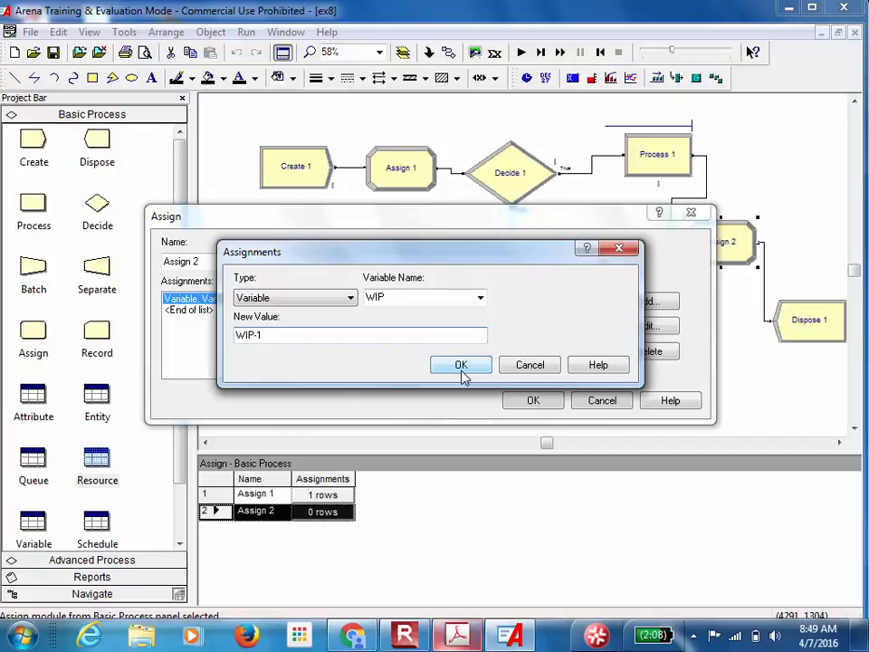
left_click(461, 367)
left_click(513, 404)
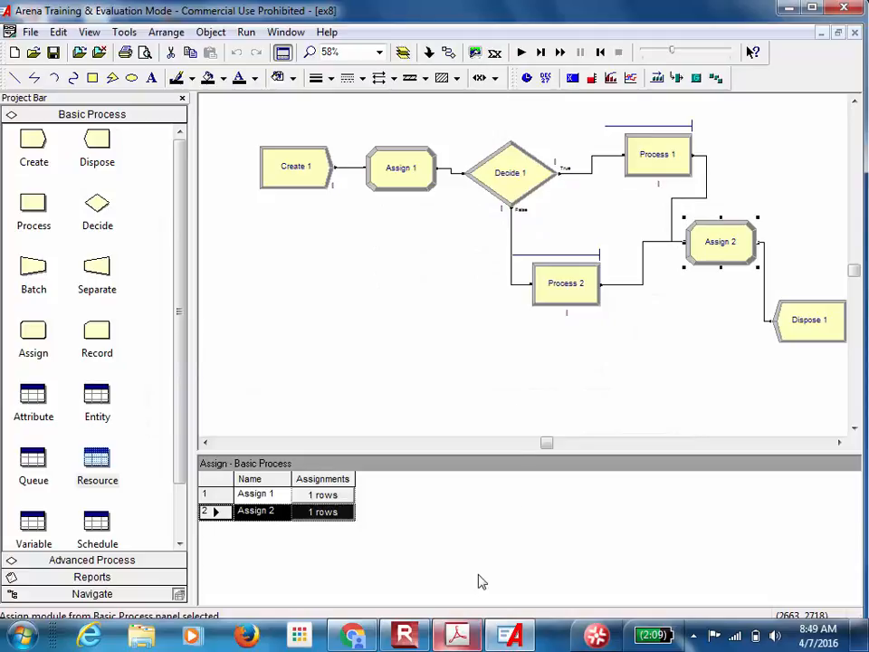
- Check the requested output on the slide in Adobe Acrobat, and add a connected Create, Record and Dispose chain below the Arena flowchart
left_click(459, 638)
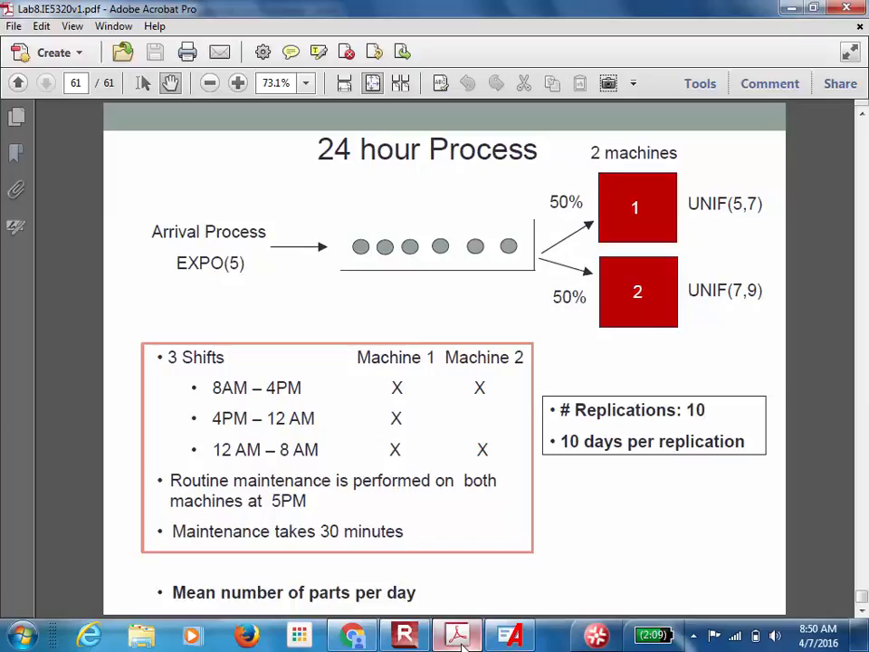
left_click(459, 638)
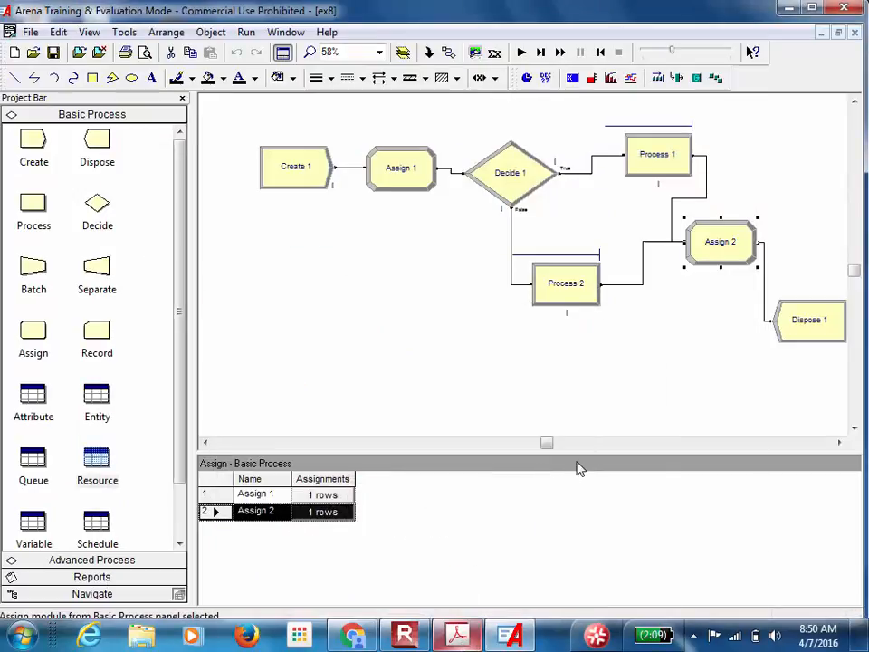
left_click_drag(594, 452, 591, 528)
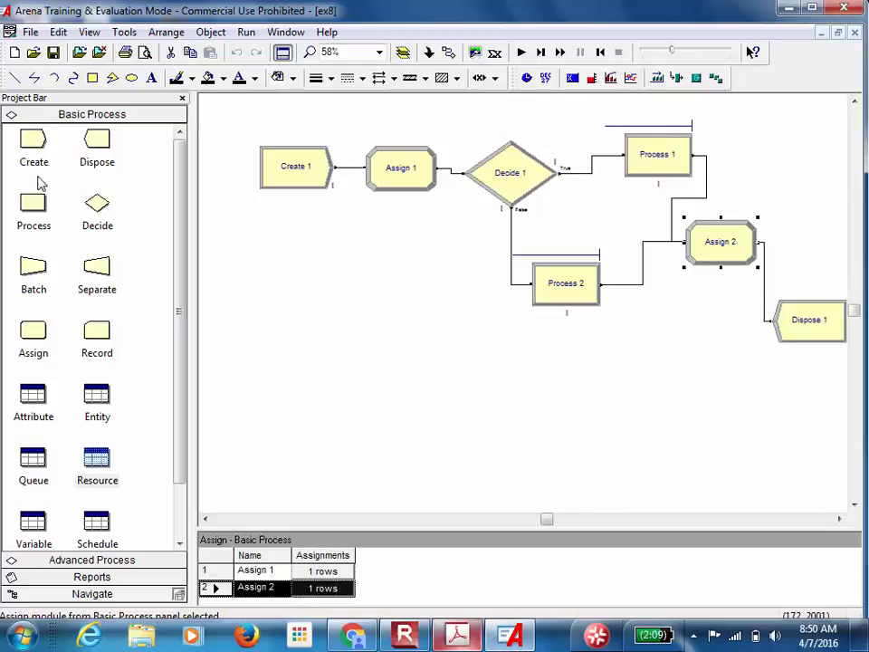
mouse_move(35, 139)
left_mouse_down()
mouse_move(269, 350)
mouse_move(291, 401)
left_mouse_up()
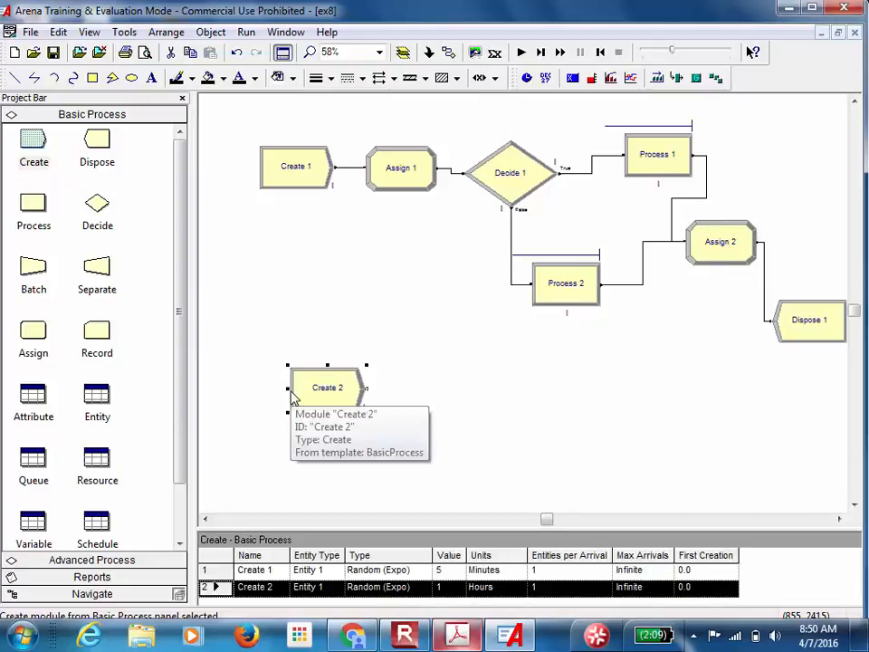
left_click(96, 328)
left_click_drag(96, 328, 403, 393)
left_click_drag(96, 139, 512, 396)
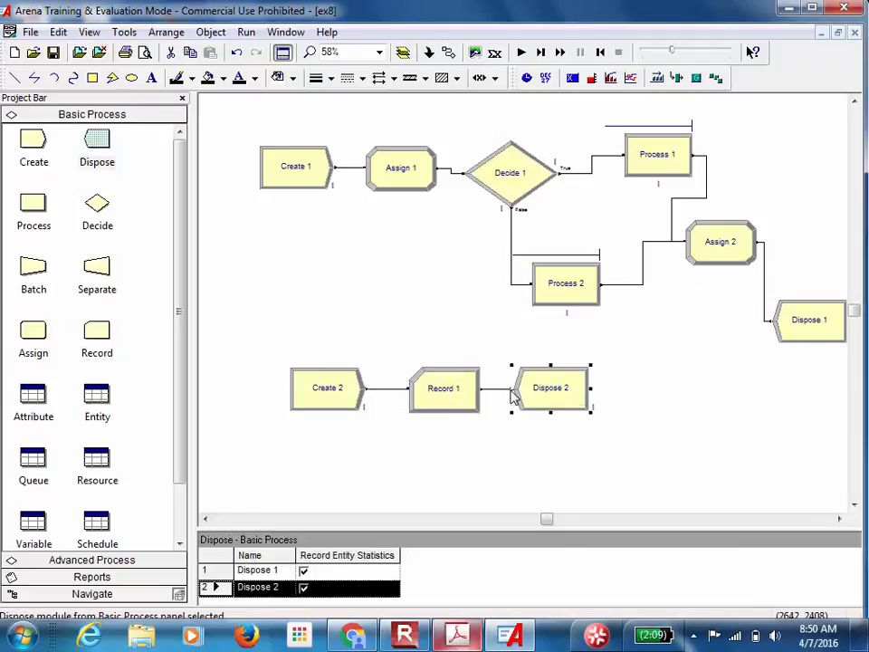
- Configure Create 2 with a constant time between arrivals of 24 hours and a first creation at 24
double_click(345, 398)
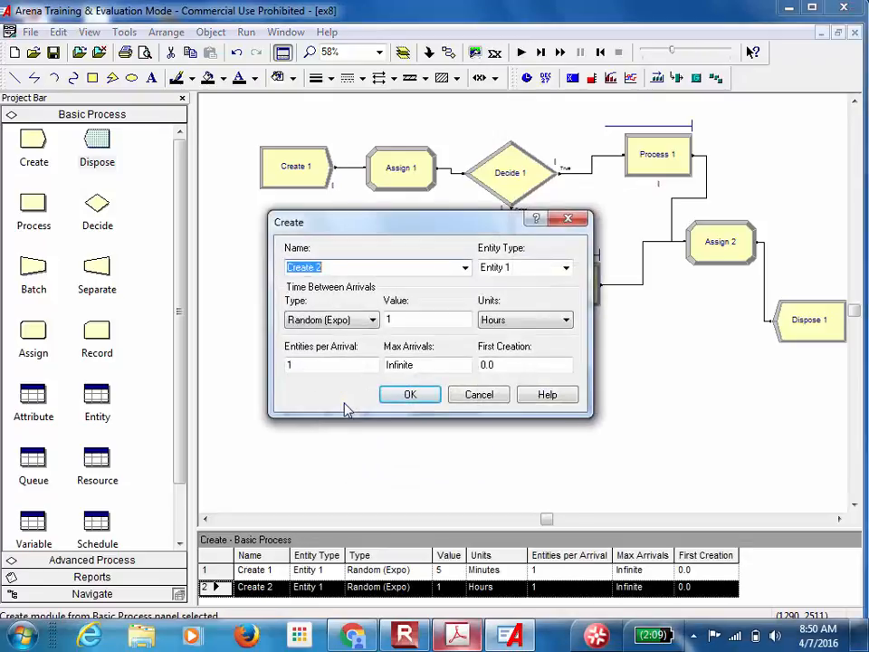
left_click(370, 320)
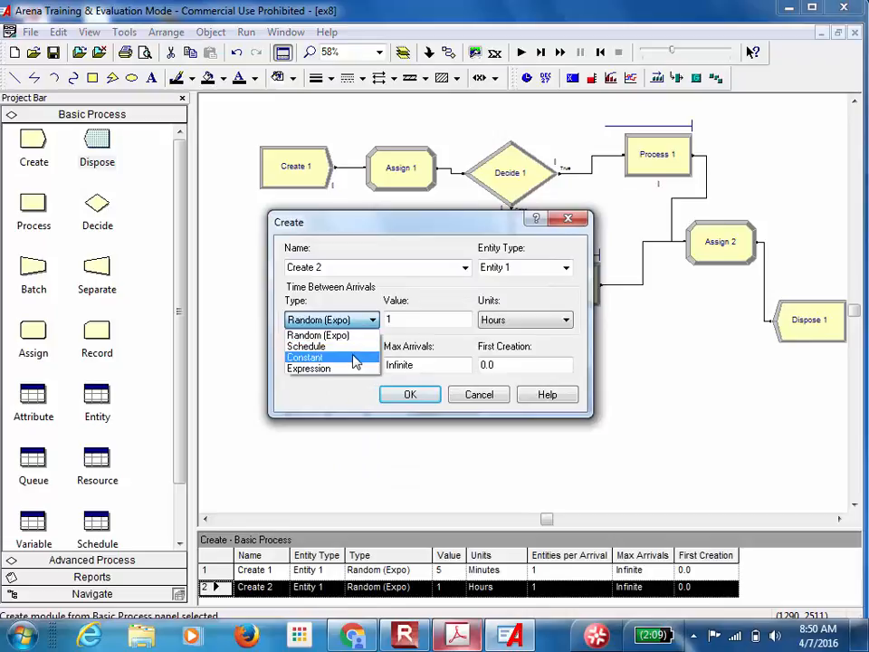
left_click(354, 361)
key("Tab")
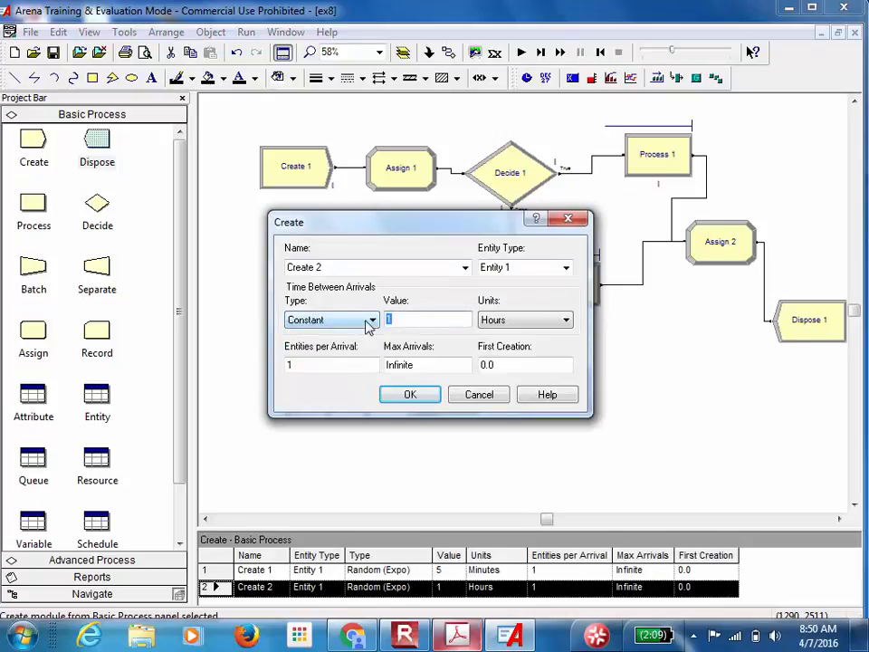
type("24")
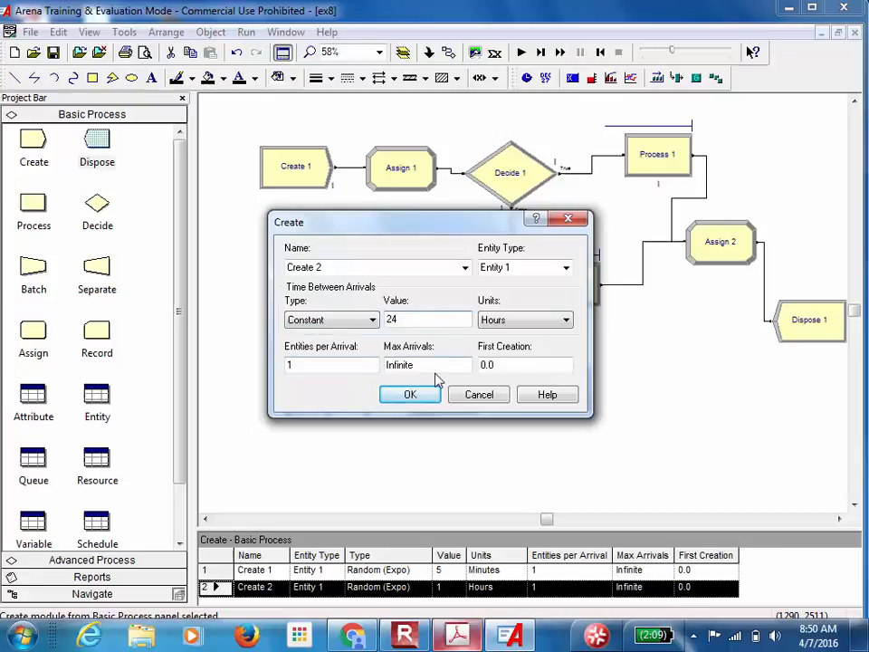
left_click(503, 364)
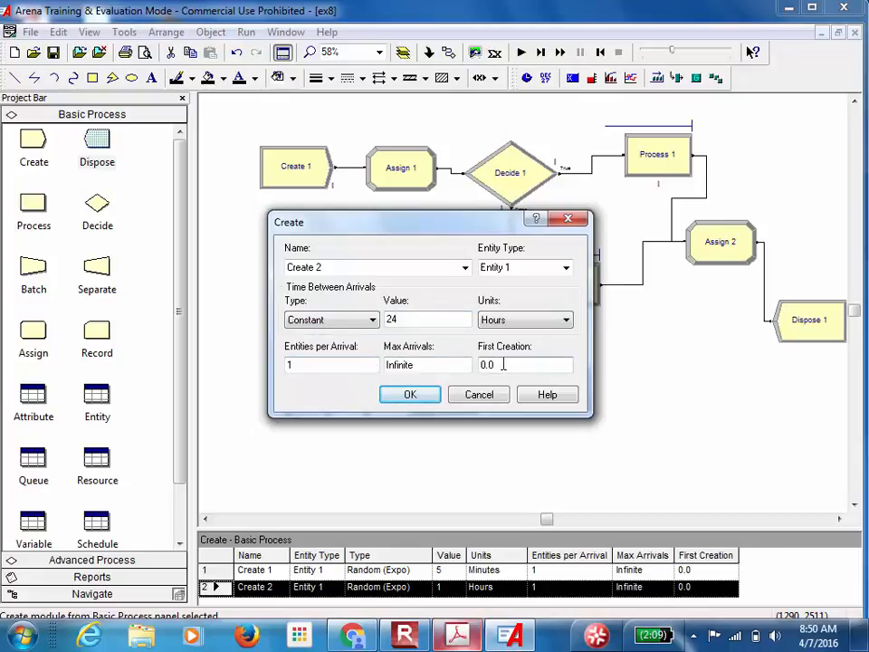
key("BackSpace")
key("BackSpace")
key("BackSpace")
type("24")
left_click(411, 395)
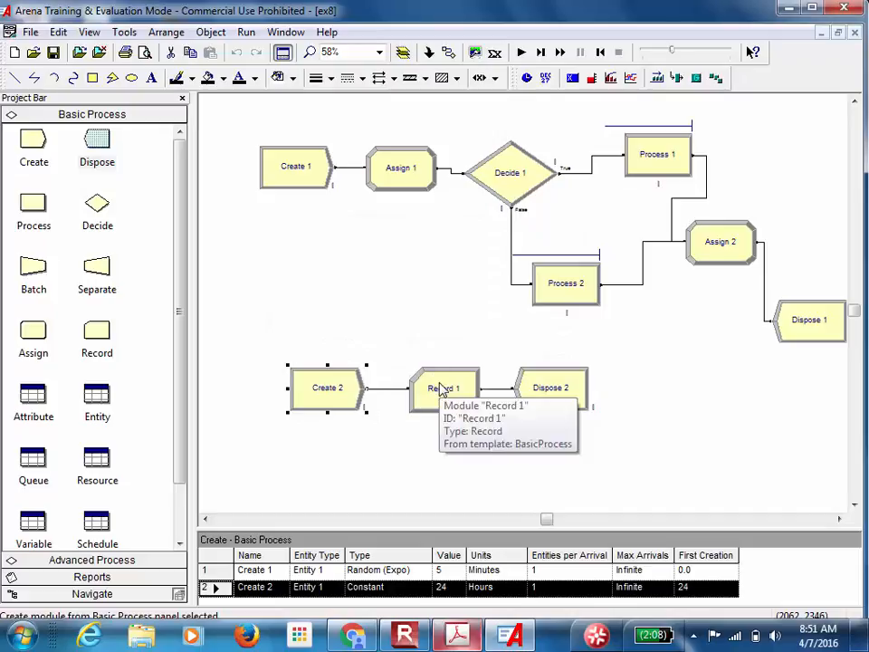
- Configure Record 1 as type Expression with value WIP and tally name wipPerDay
double_click(440, 386)
left_click(458, 278)
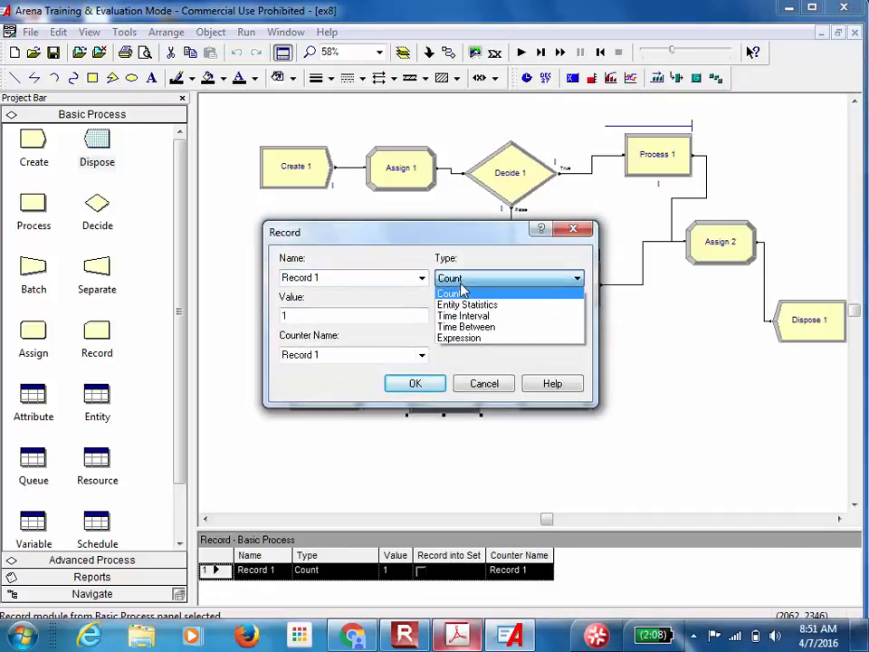
left_click(468, 339)
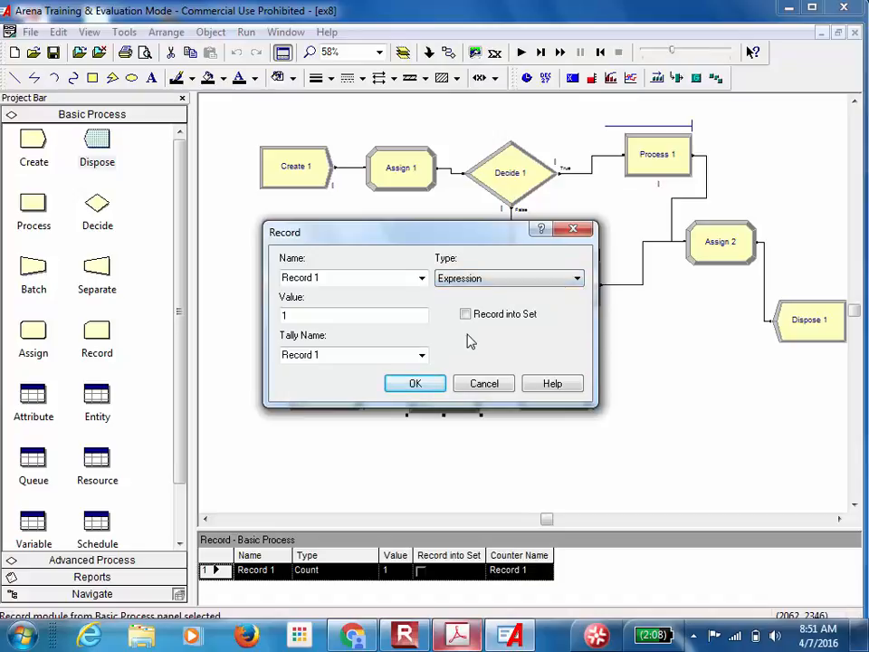
left_click(303, 314)
key("BackSpace")
type("WIP")
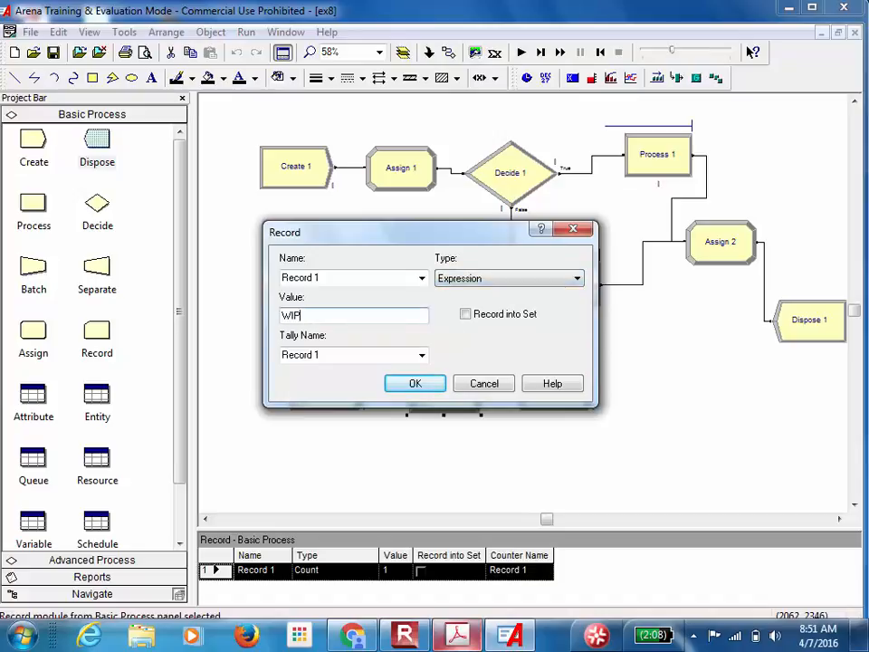
left_click(334, 354)
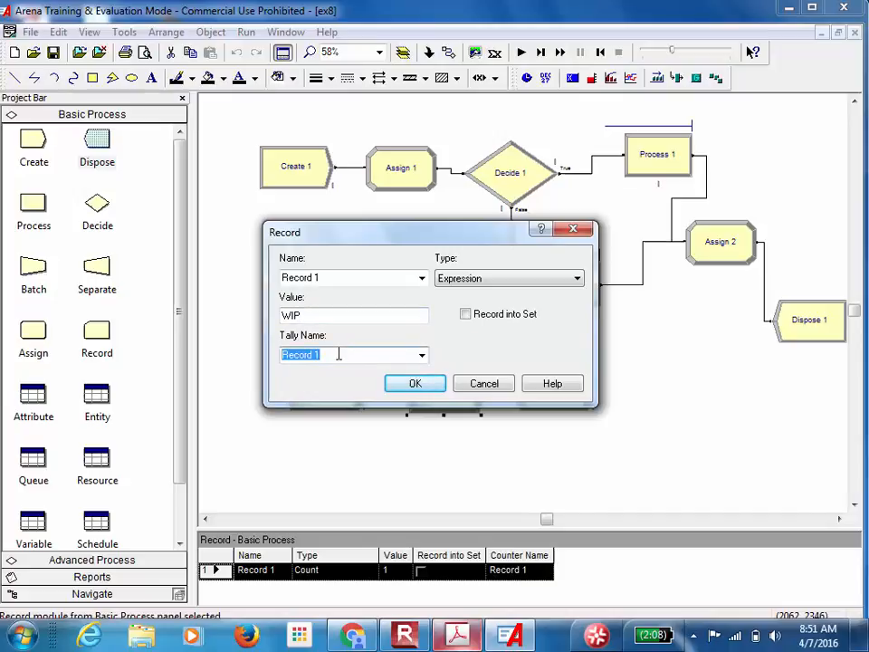
type("wip")
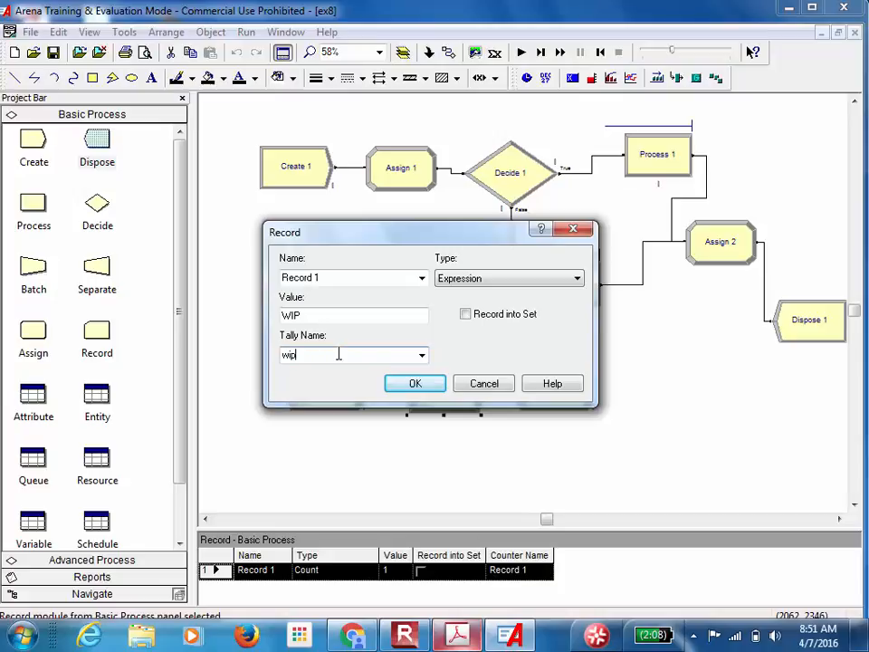
type("p")
key("BackSpace")
type("PerDay")
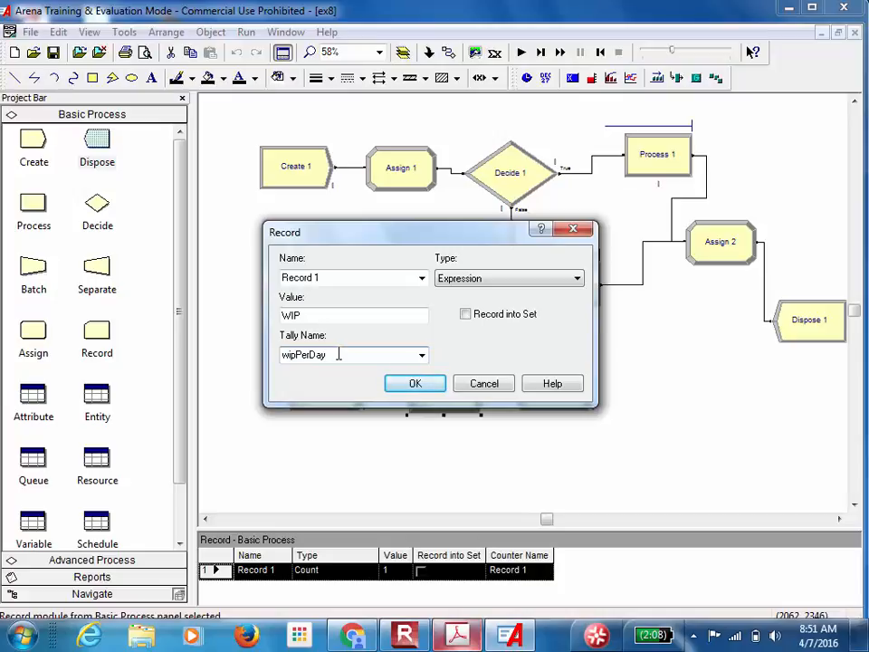
left_click(415, 384)
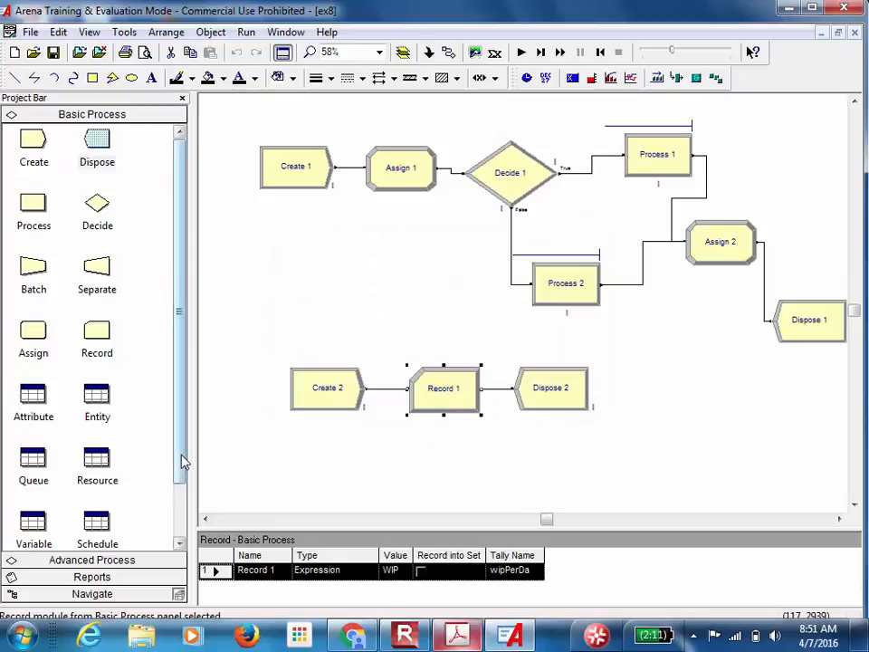
- Add a first statistic of type Output to the Statistic module in the Advanced Process set
left_click_drag(183, 461, 181, 489)
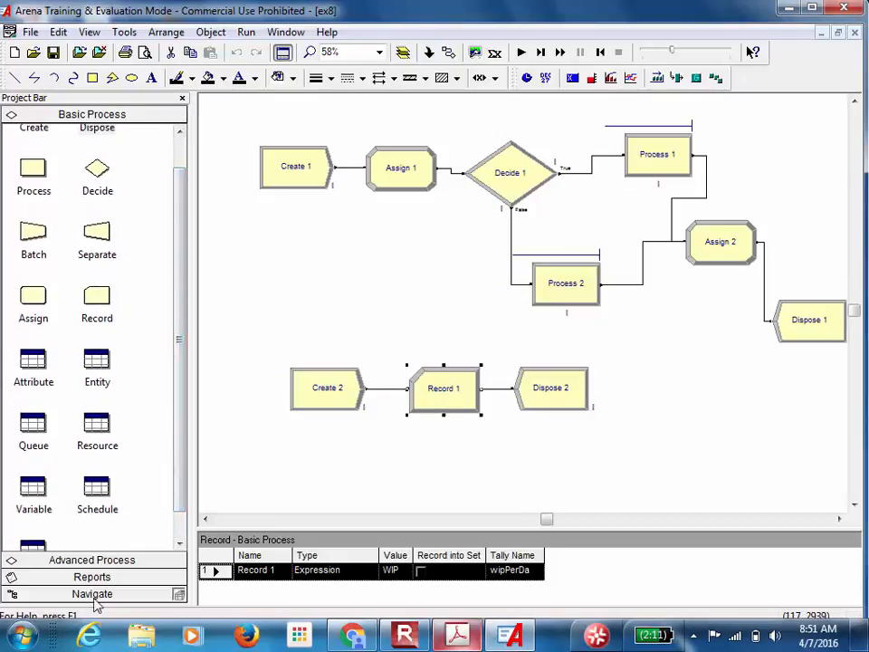
left_click(131, 562)
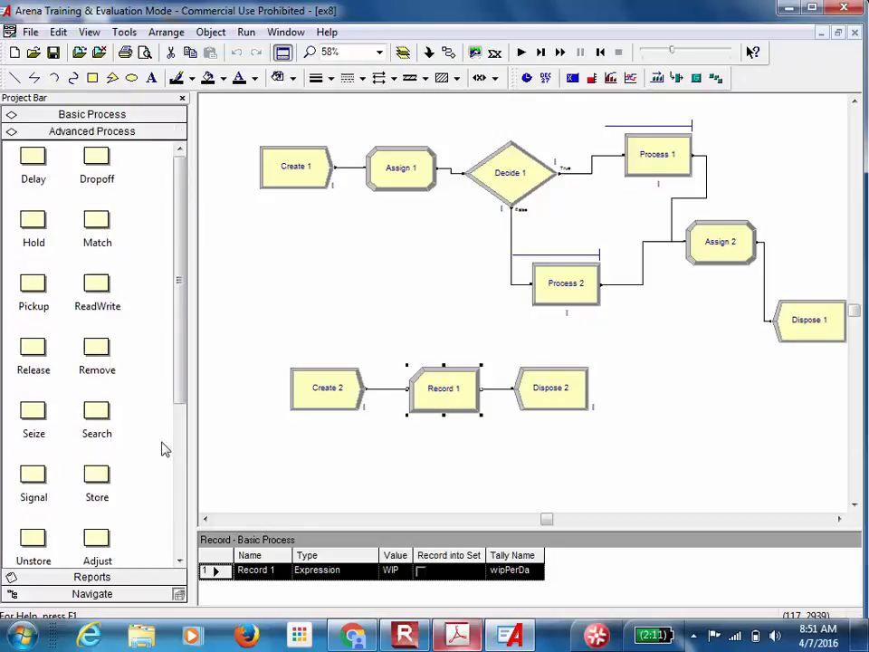
scroll(181, 395, "down", 8)
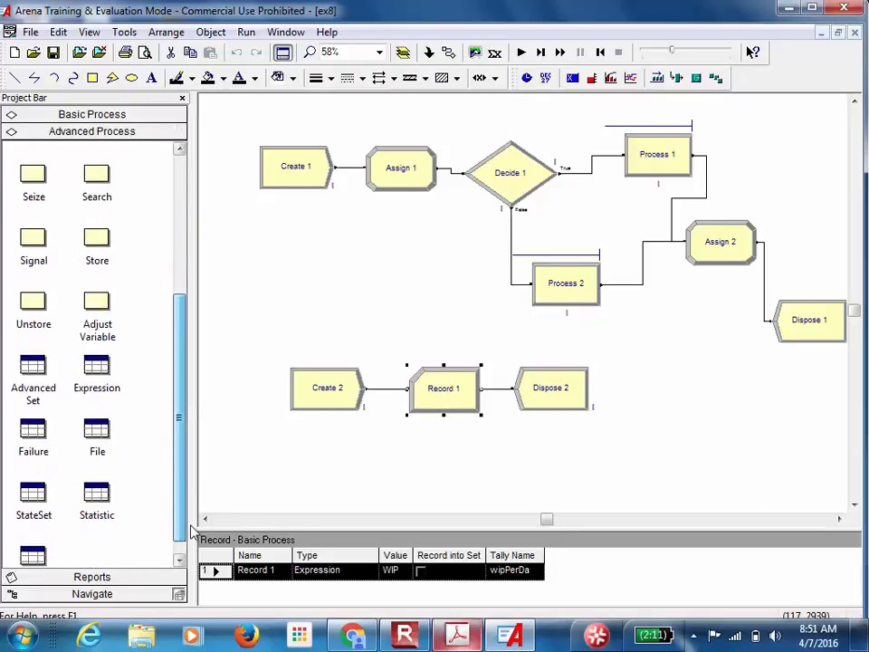
left_click(106, 498)
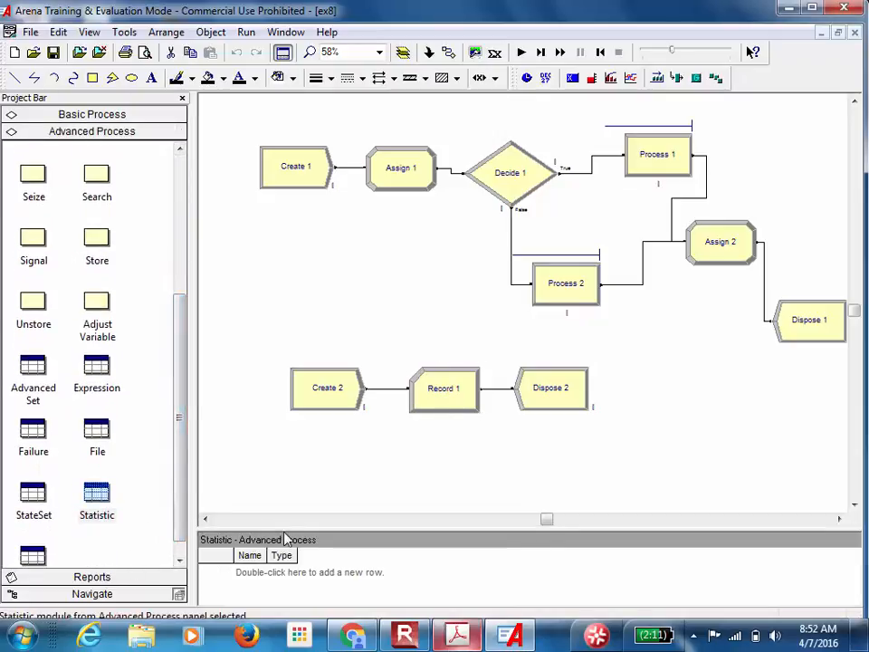
left_click_drag(284, 528, 299, 451)
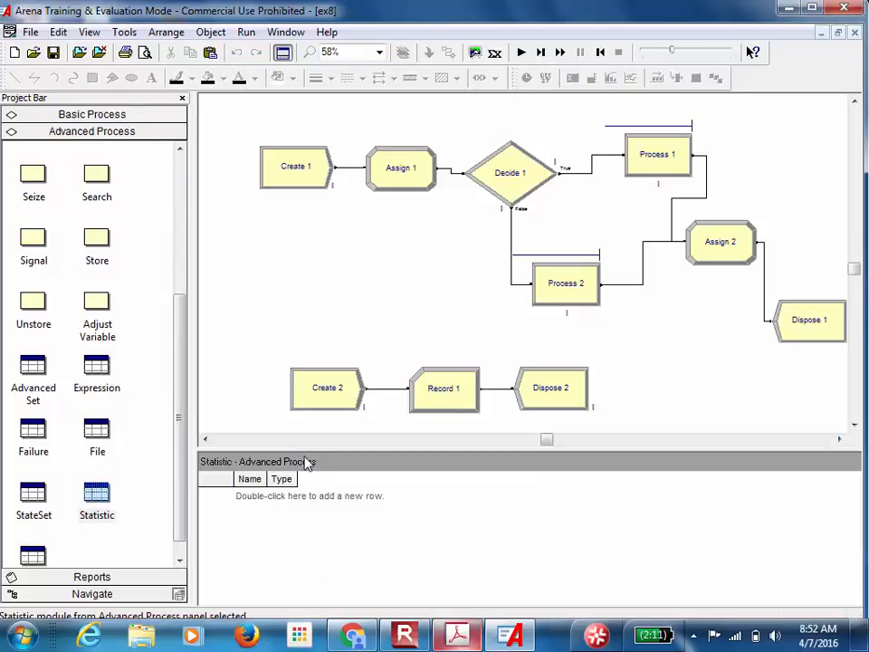
double_click(250, 497)
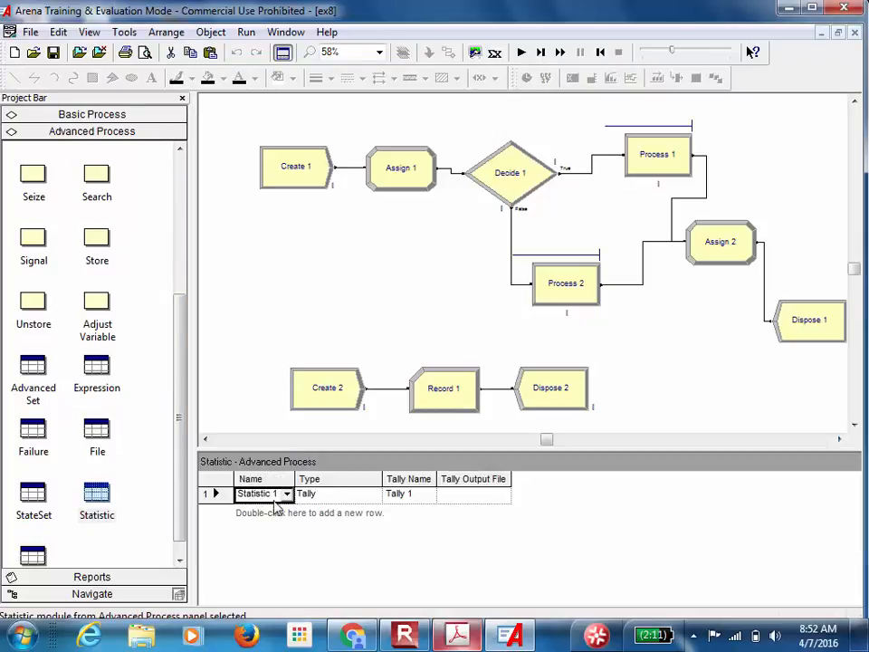
left_click(317, 498)
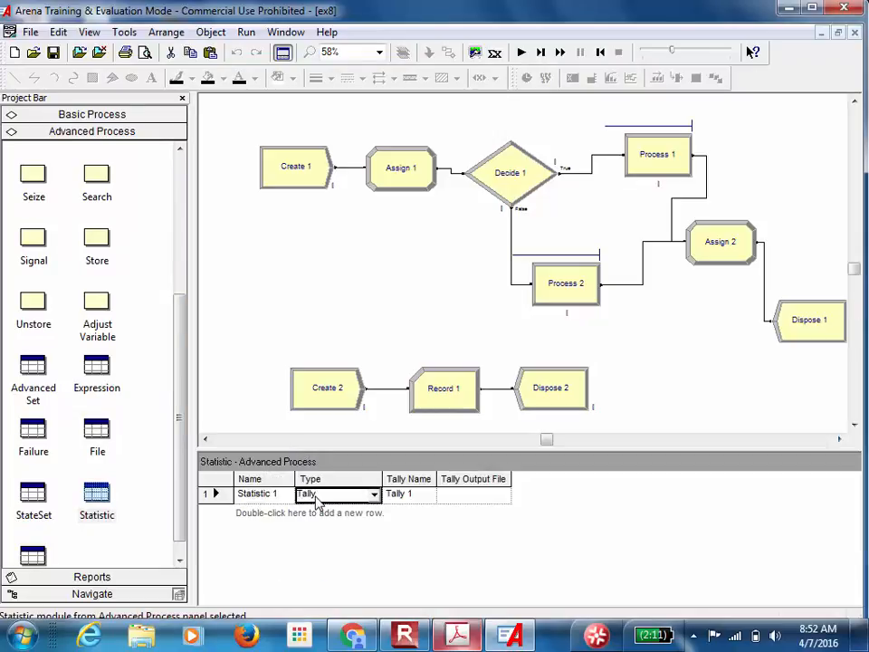
left_click(374, 496)
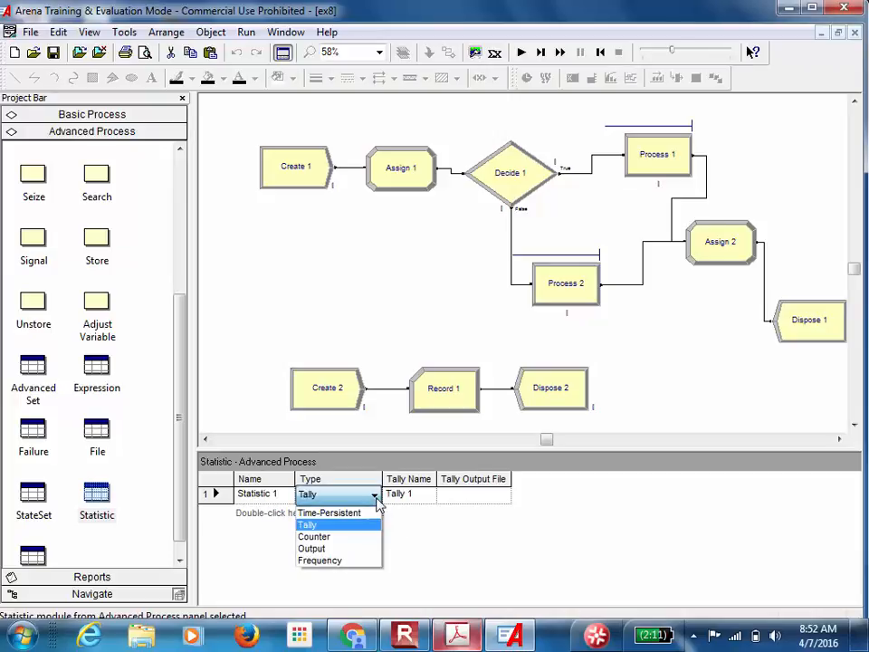
left_click(355, 549)
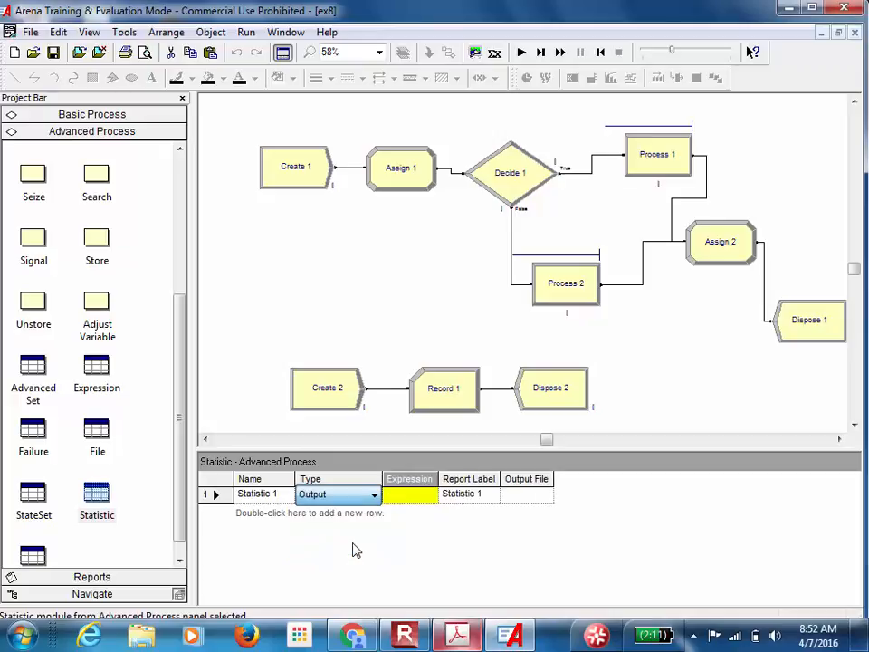
- Set the expression of Statistic 1 to TAVG(wipPerDay) and widen the Expression column to show it in full
left_click(434, 500)
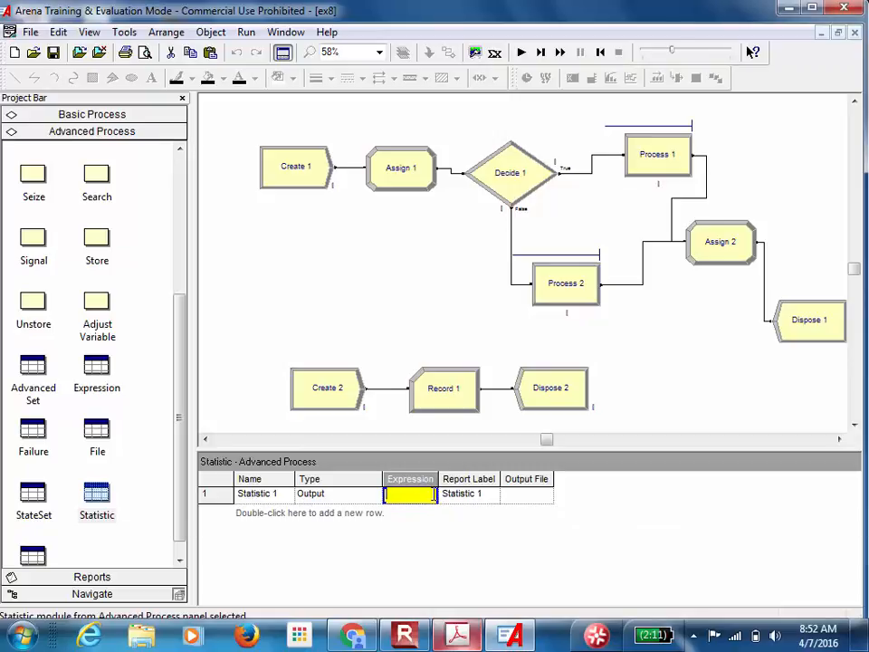
type("TAVG(wipP")
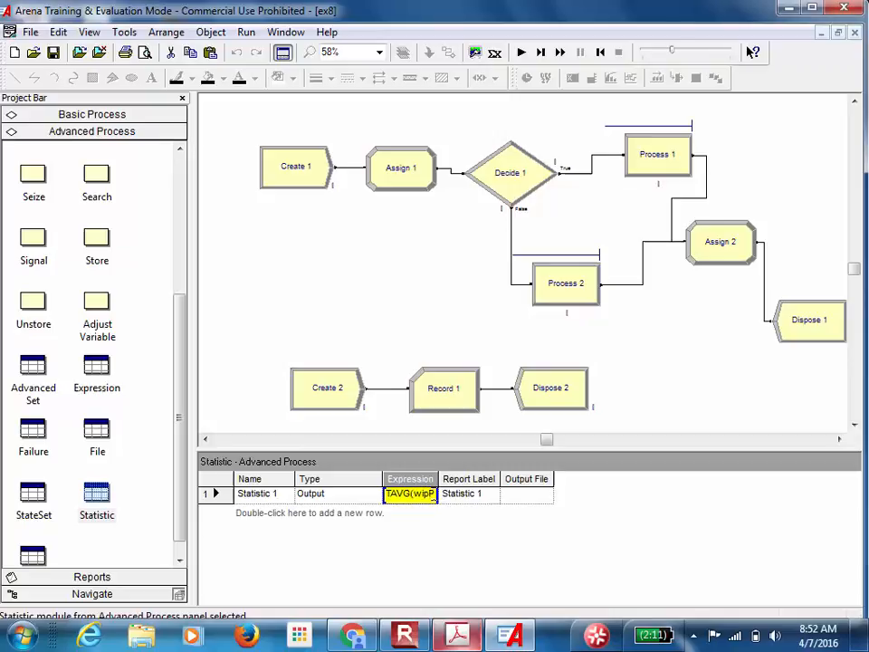
type("erDay")
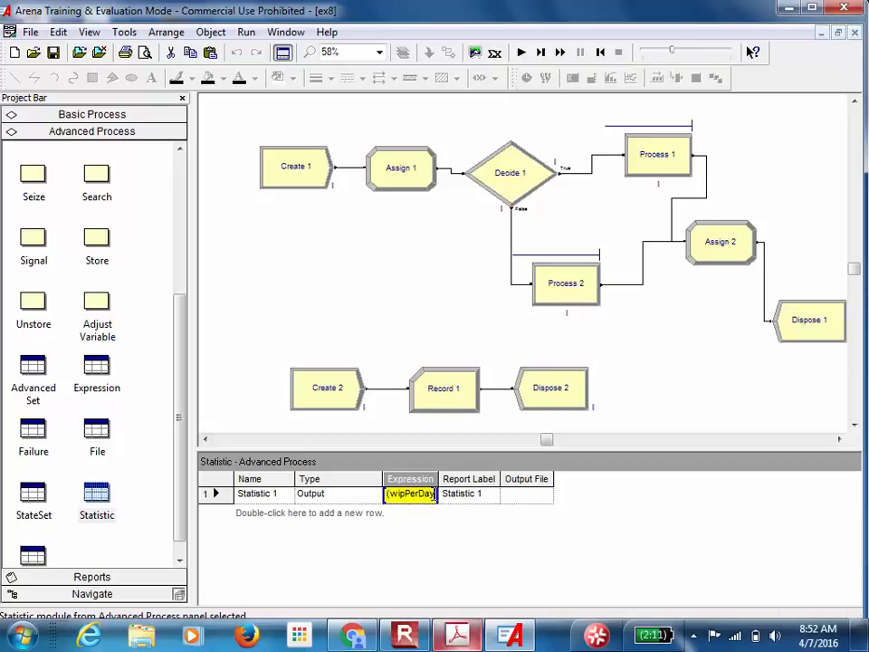
type(")")
left_click_drag(439, 480, 510, 497)
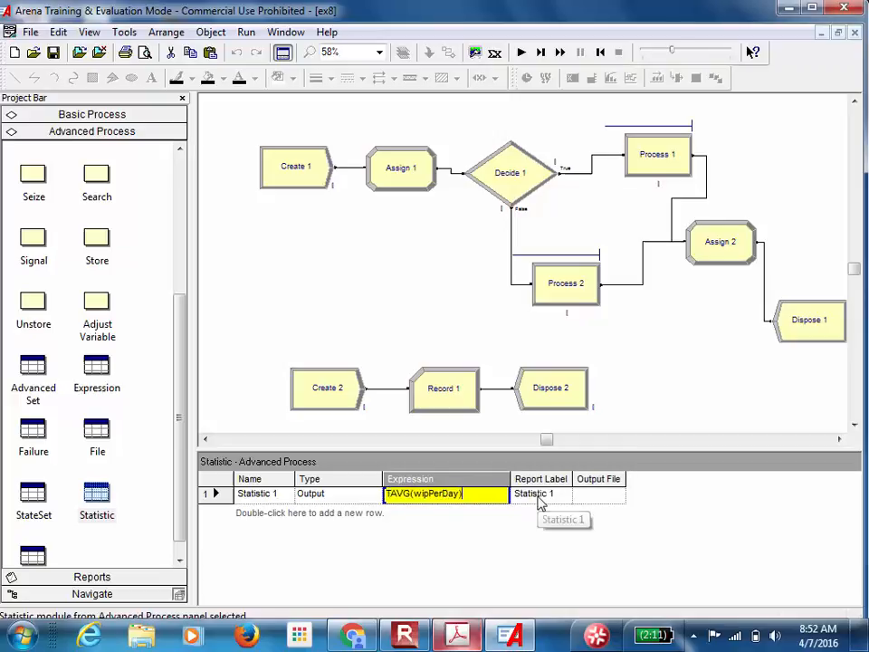
- Set the report label of Statistic 1 to "avg wip per day" and widen the Report Label column
left_click(540, 500)
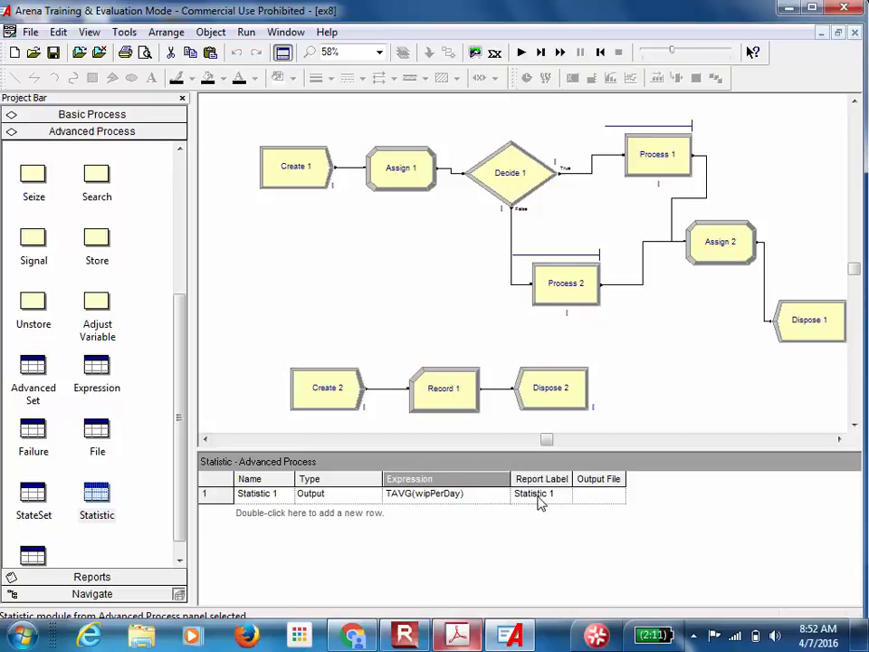
double_click(538, 496)
left_click_drag(564, 493, 511, 494)
type("a")
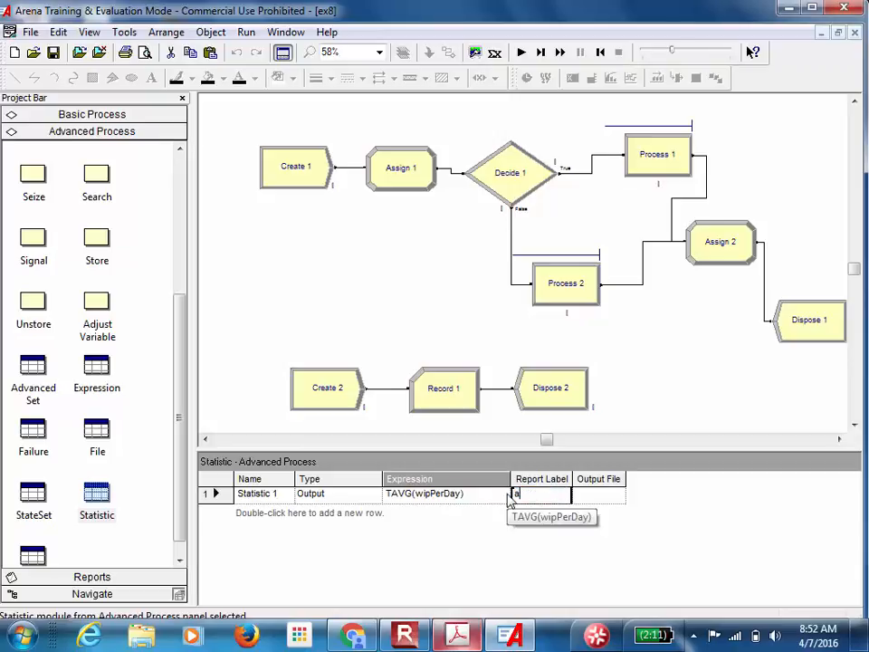
type("vg")
type(" wip per ")
type("day")
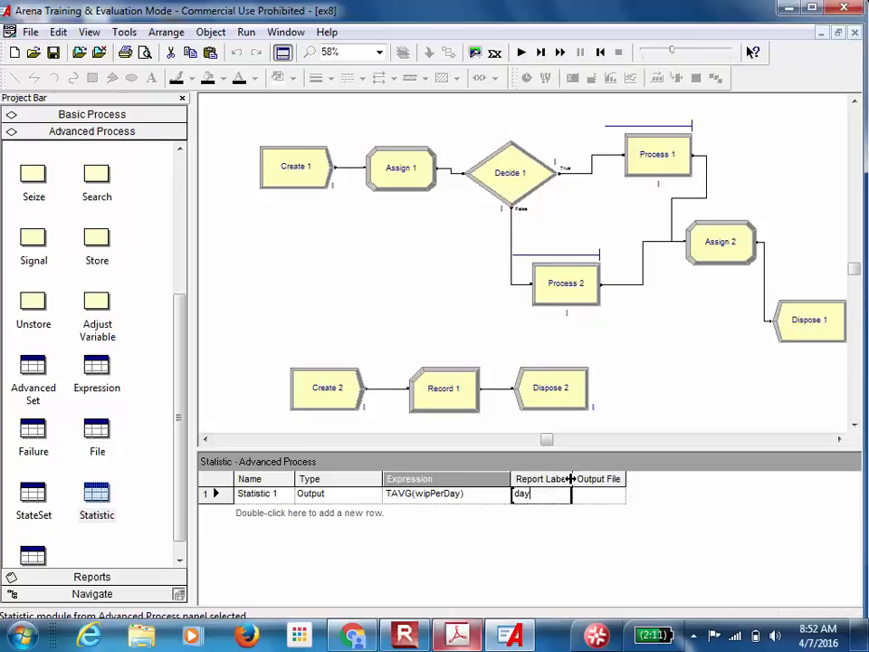
left_click_drag(571, 475, 658, 491)
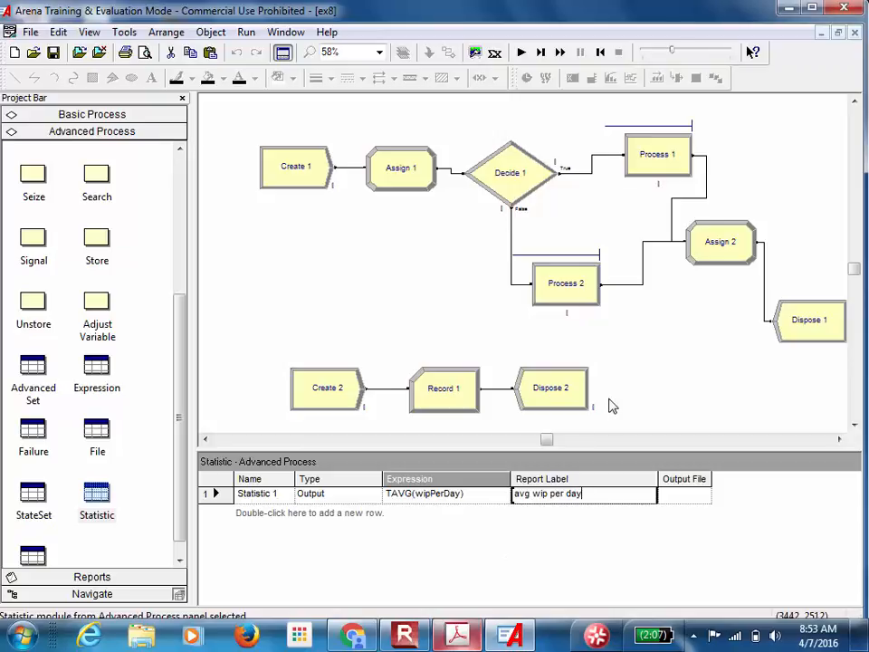
left_click(380, 331)
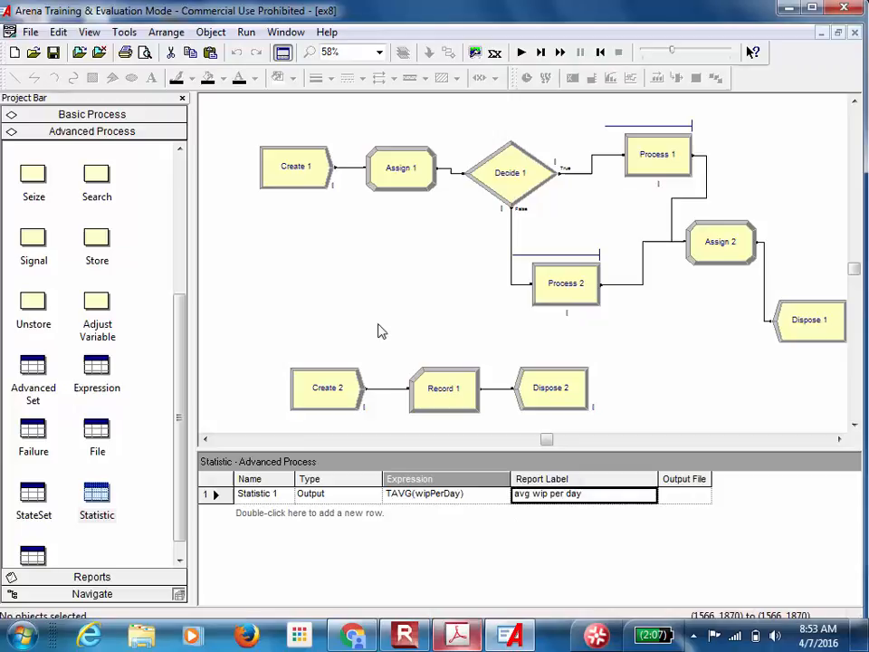
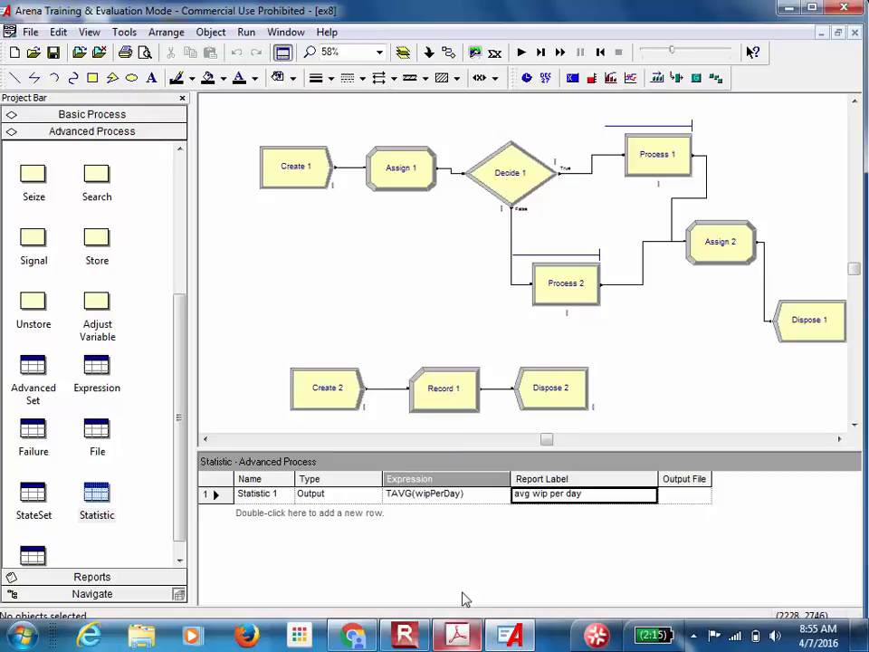
- Check the process slide in Adobe Acrobat, and add a second statistic of type Time-Persistent in Arena
left_click(453, 641)
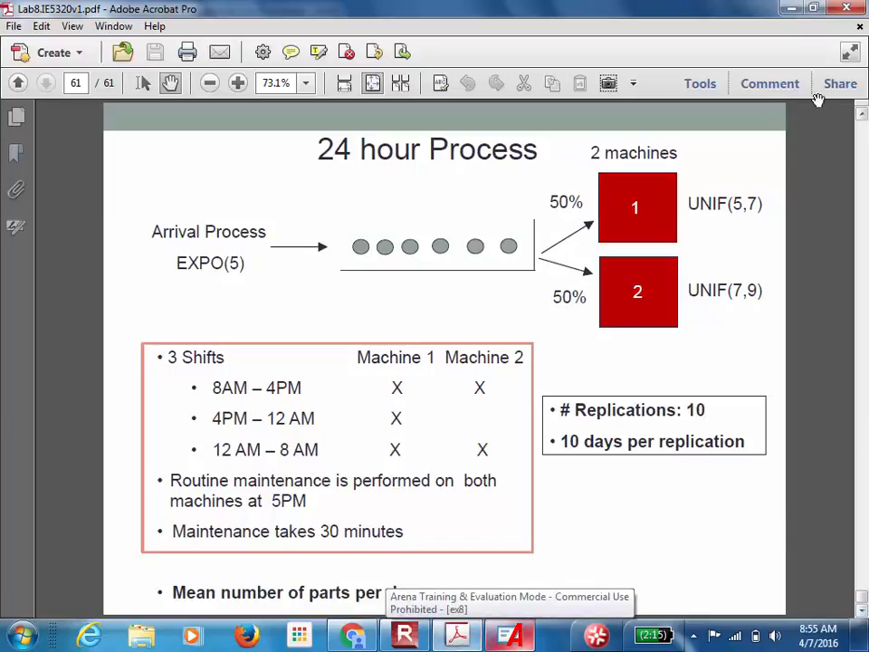
left_click(790, 11)
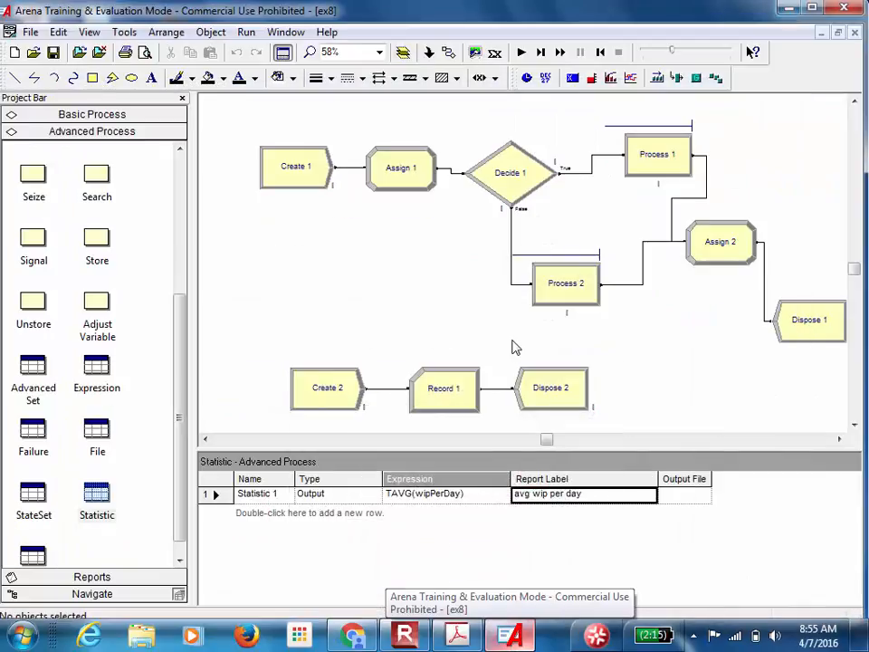
left_click(369, 524)
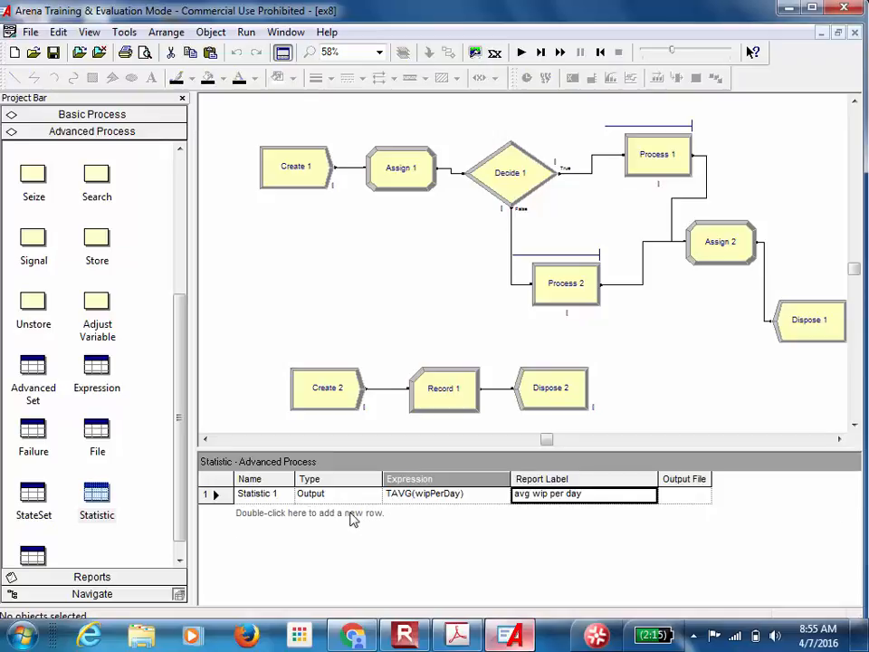
double_click(356, 521)
left_click(367, 512)
left_click(375, 512)
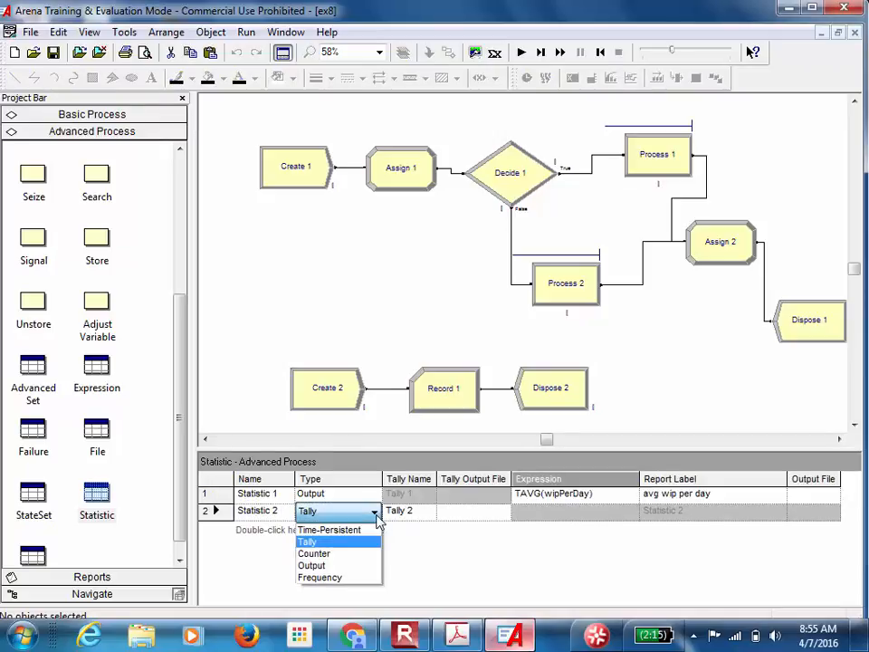
left_click(370, 534)
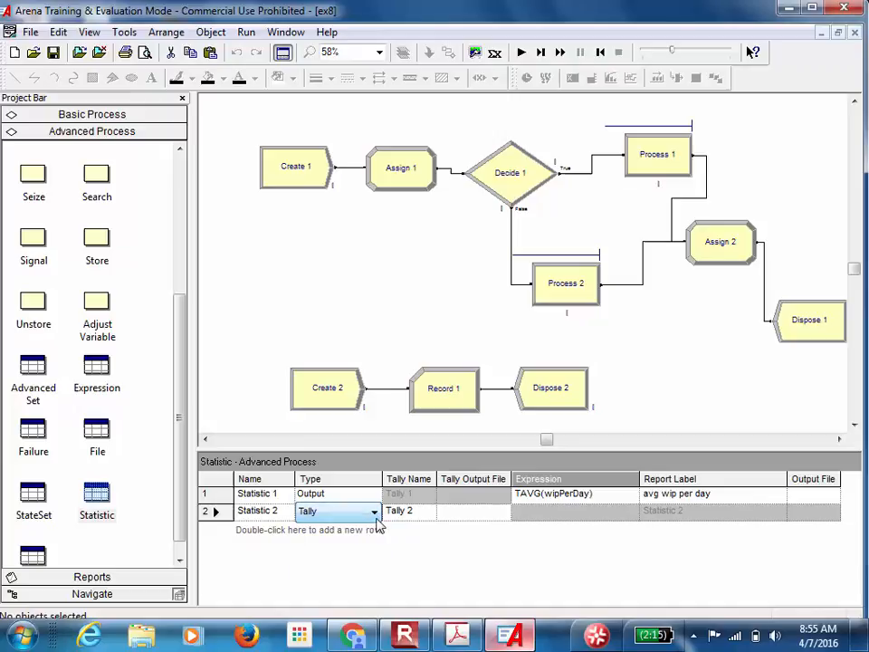
left_click(376, 516)
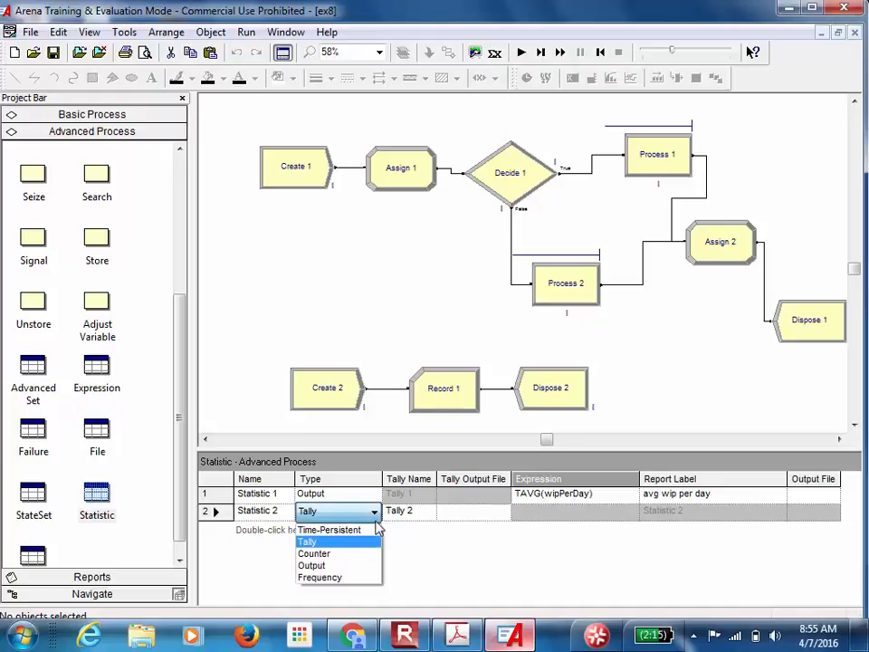
left_click(375, 529)
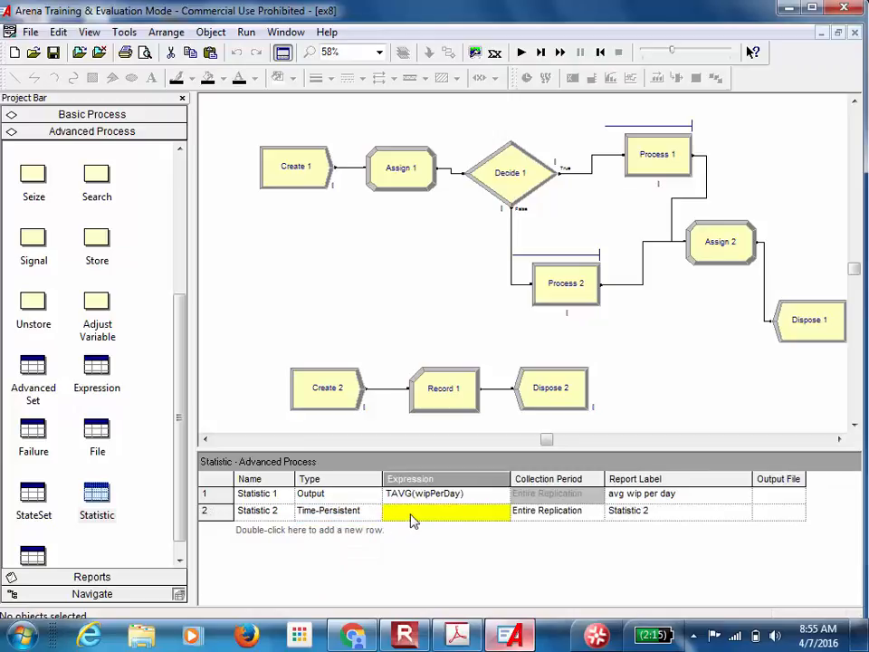
- Give Statistic 2 the expression wipPerDay and the report label wipInSystem
left_click(412, 513)
type("wipPerDay")
left_click(625, 514)
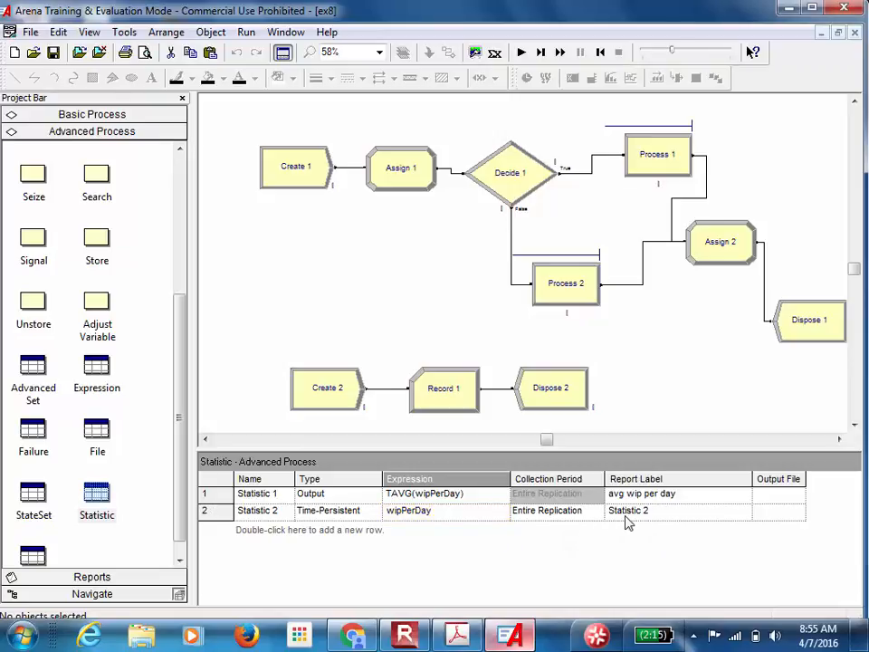
left_click(616, 512)
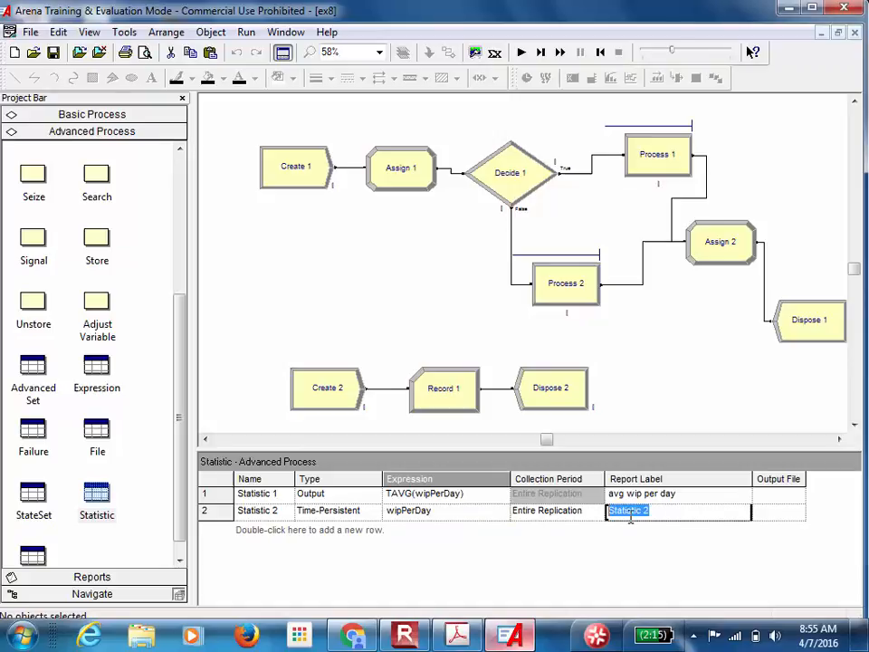
type("wipInS")
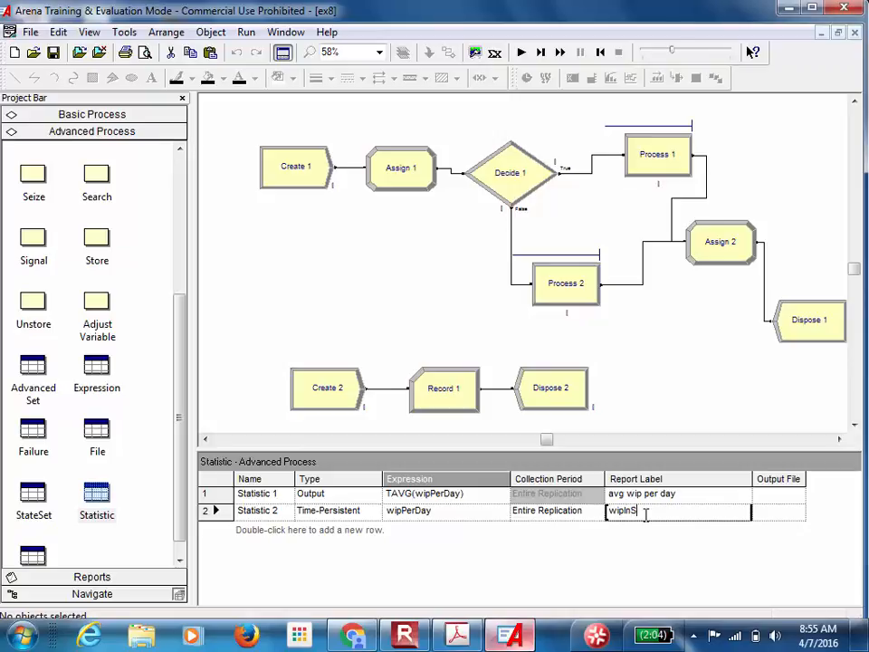
type("ystem")
- Add a third statistic of type Output with the expression DAVG(wipInSystem)
double_click(363, 535)
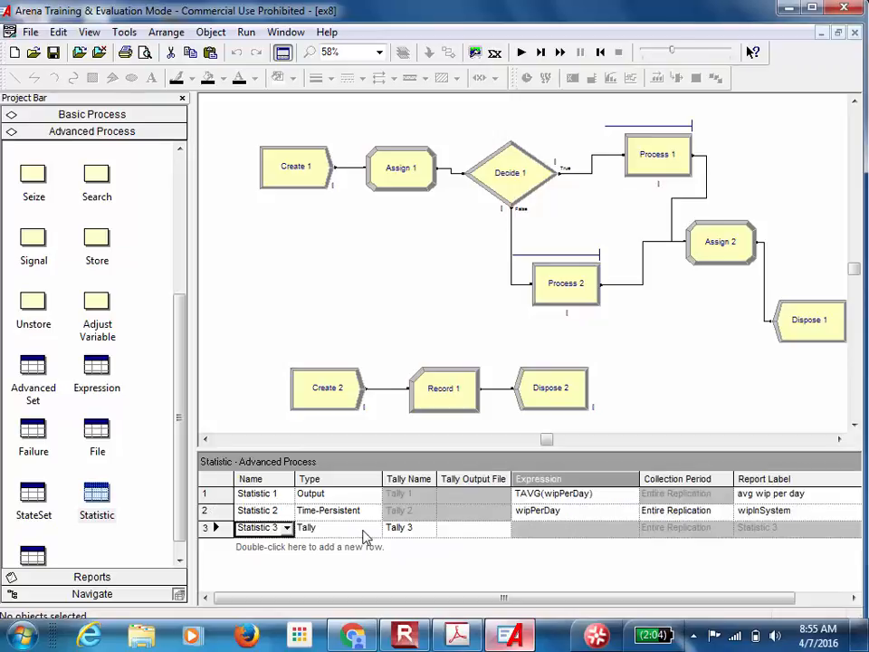
left_click(347, 532)
left_click(374, 527)
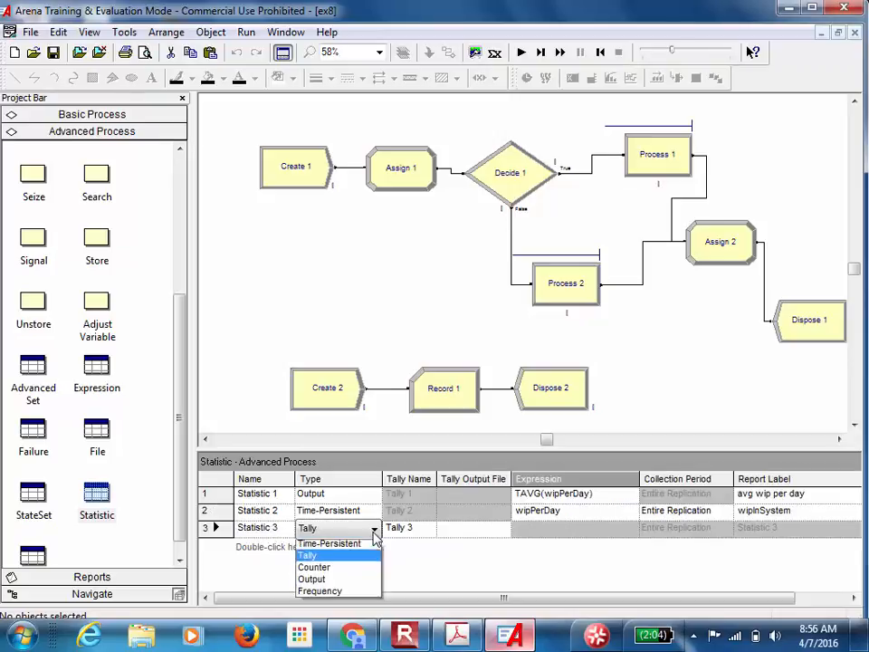
left_click(355, 582)
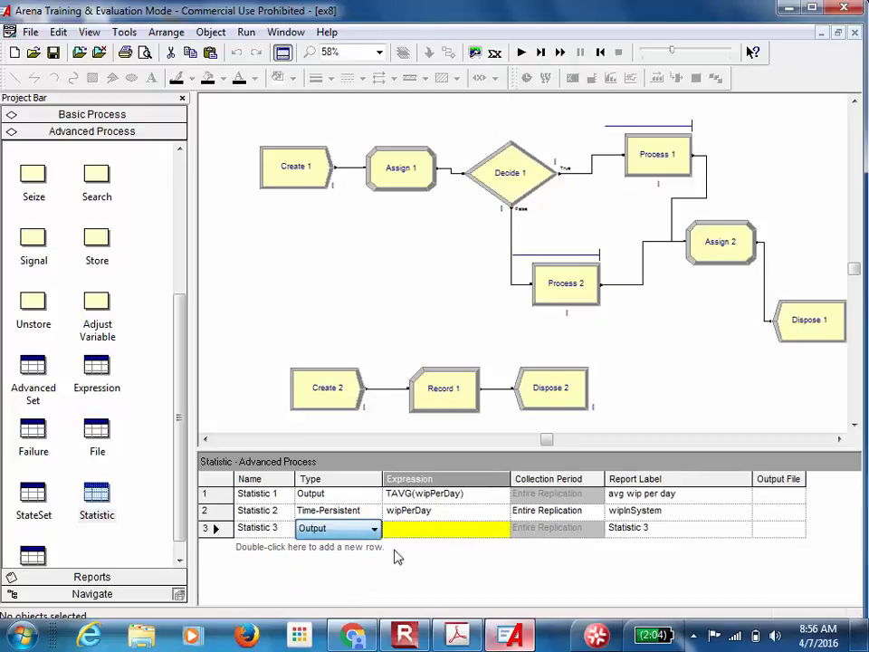
left_click(431, 529)
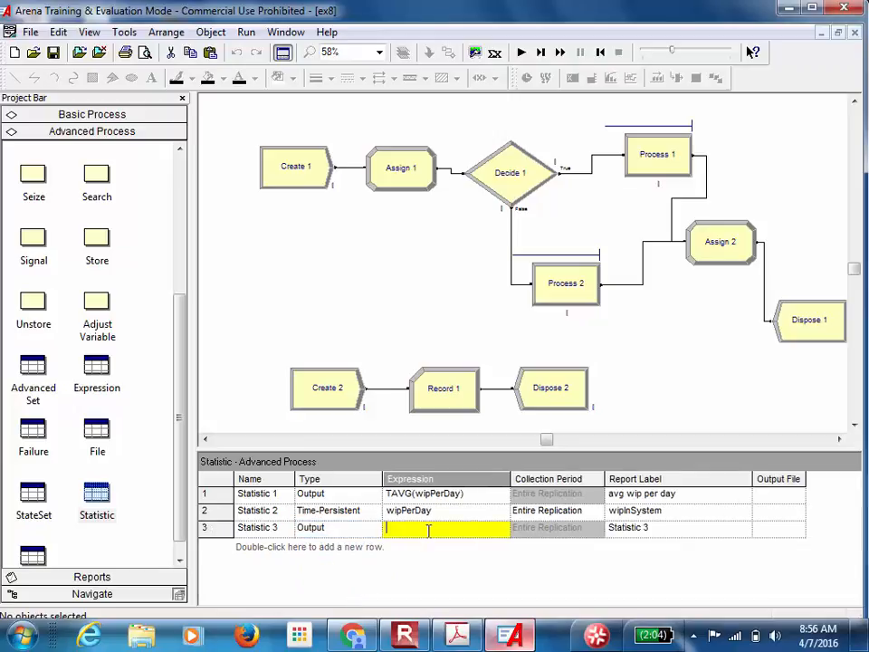
type("DAVG(wipInSystem)")
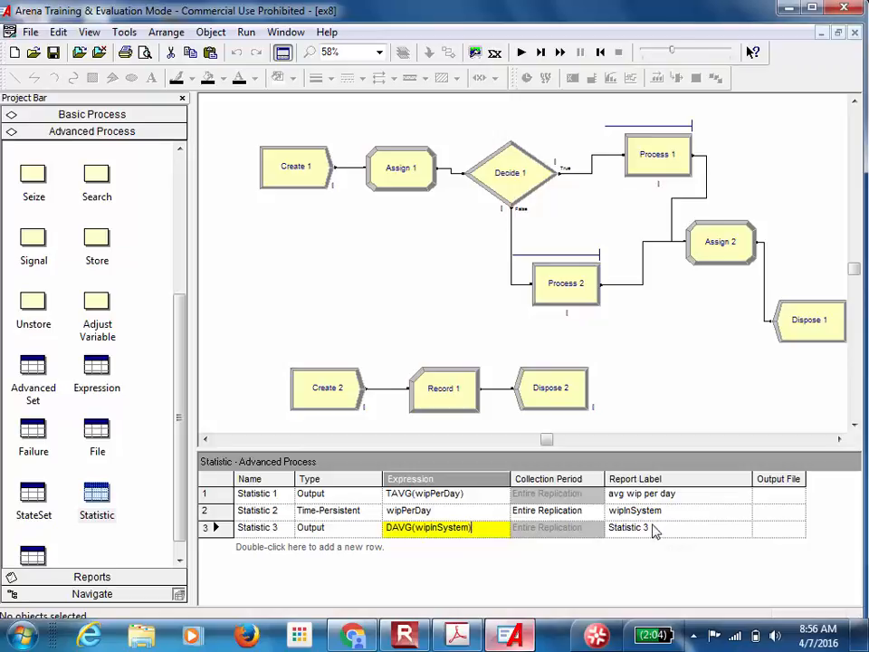
- Set the report label of Statistic 3 to "avg wip in system"
key("Up")
left_click(654, 527)
left_click_drag(660, 526, 608, 541)
type("av")
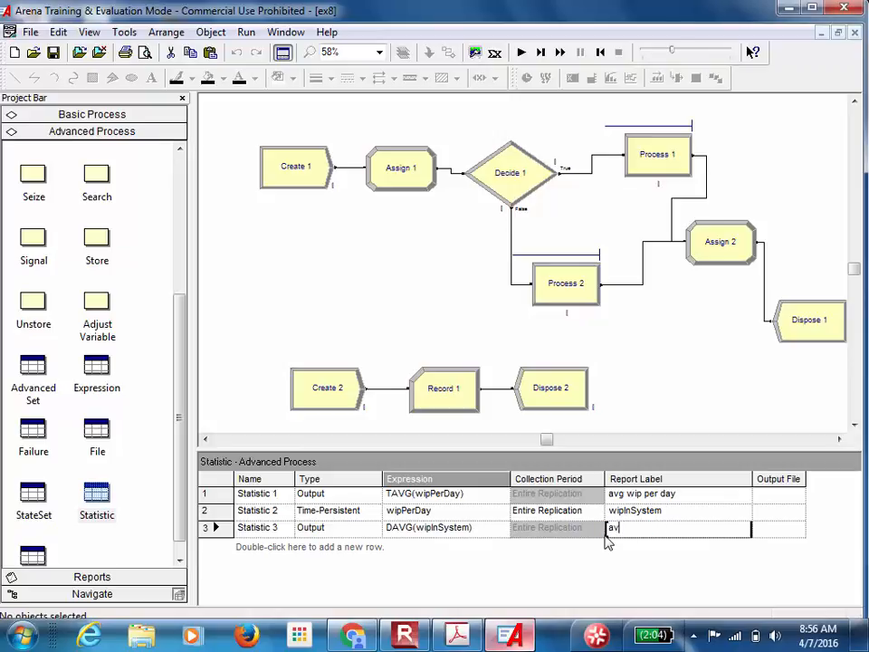
type("g wip in system")
left_click(385, 299)
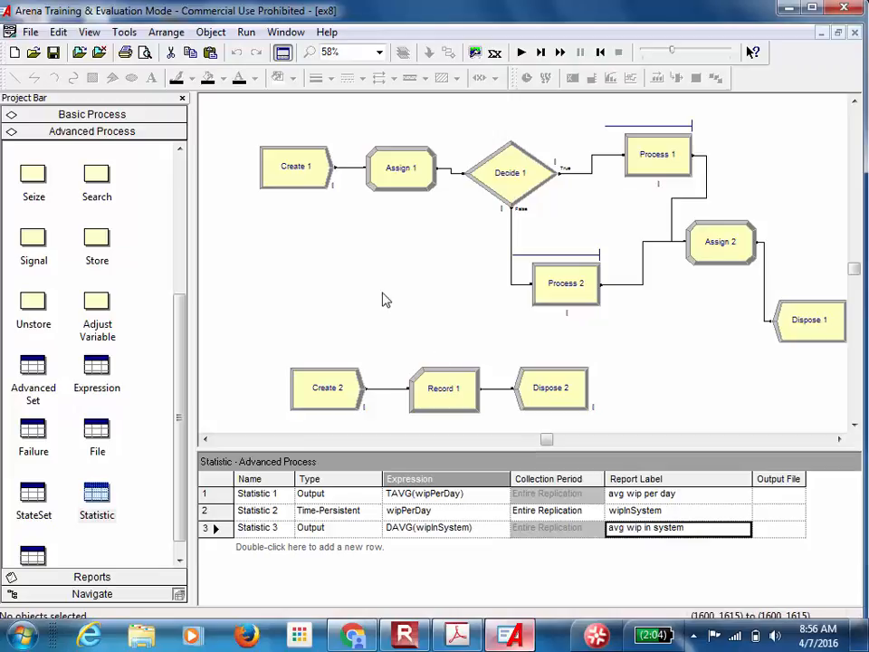
- Check the model for errors and dismiss the result message
left_click(249, 36)
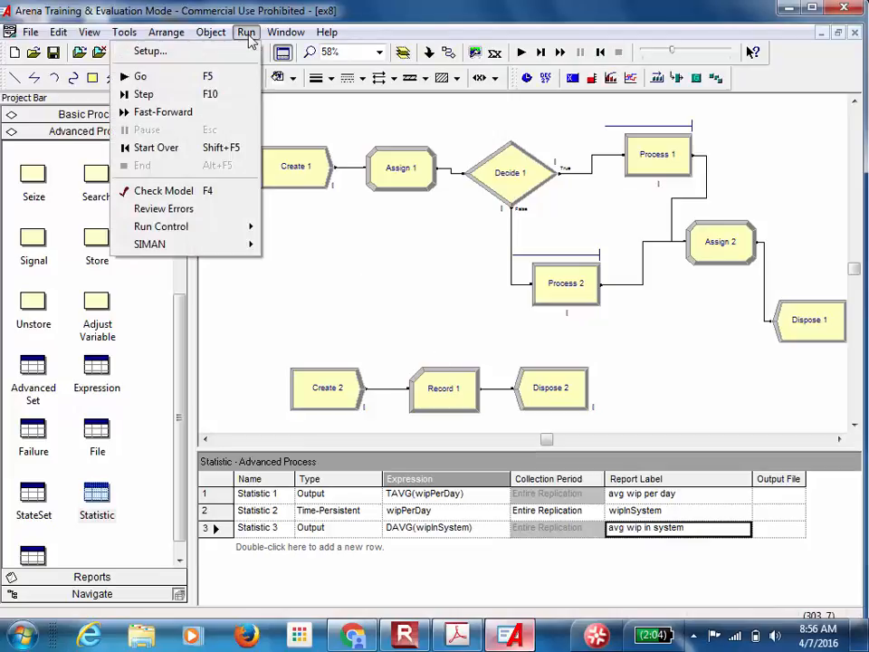
left_click(216, 191)
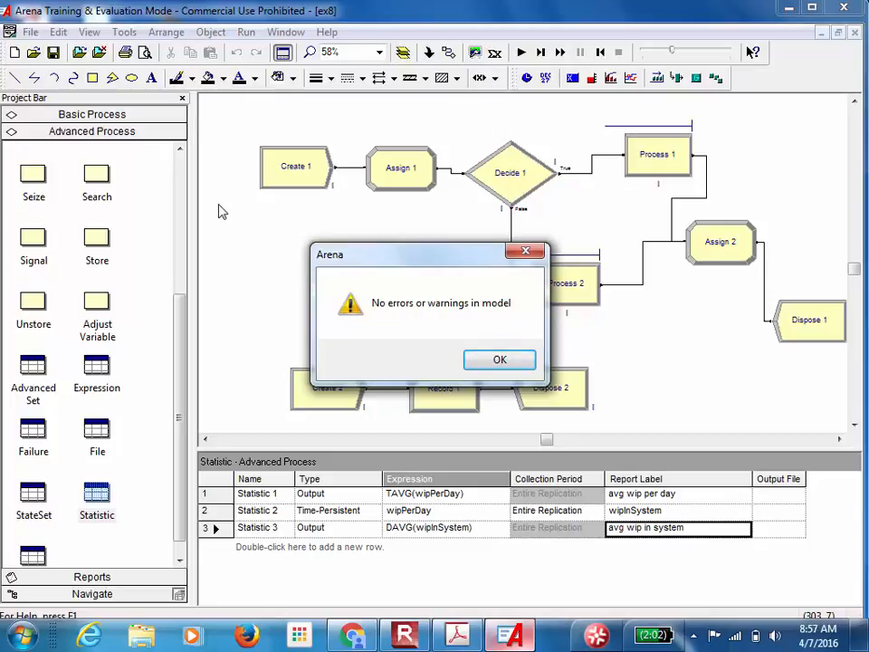
left_click(477, 360)
- Change the report label of Statistic 1 to "avg wip end of day"
left_click(647, 497)
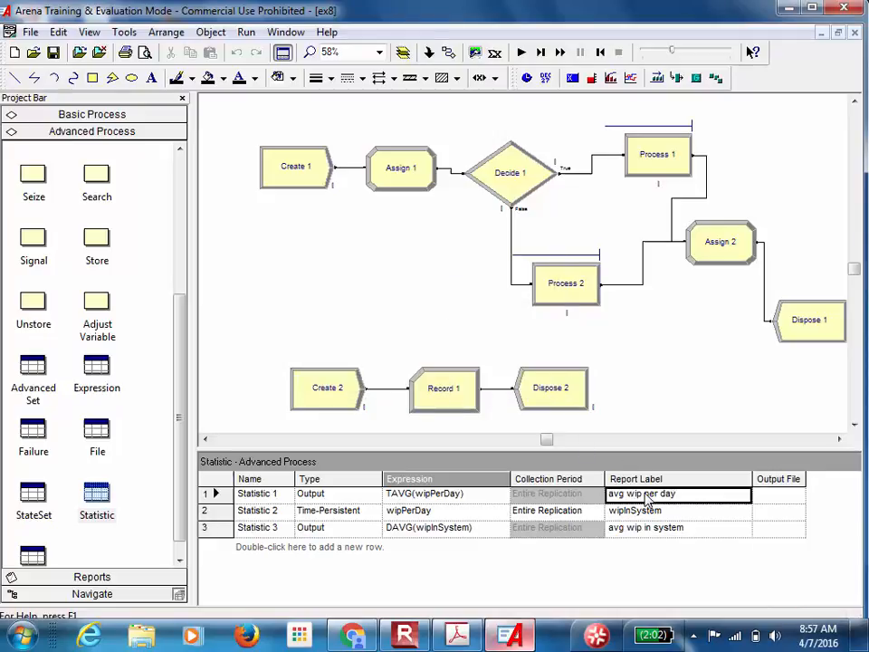
left_click(645, 494)
key("Delete")
key("Delete")
key("Delete")
key("Delete")
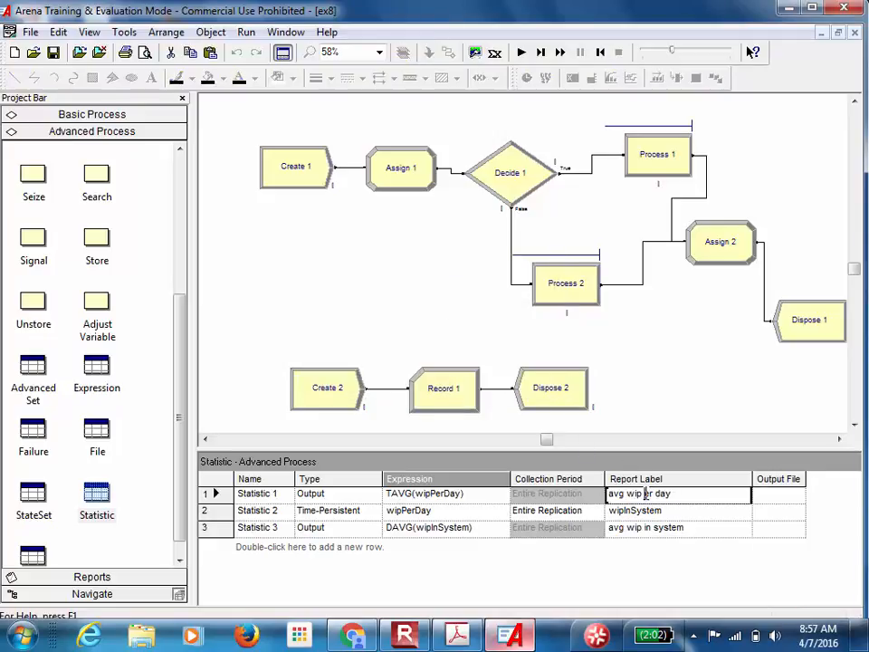
type("end of")
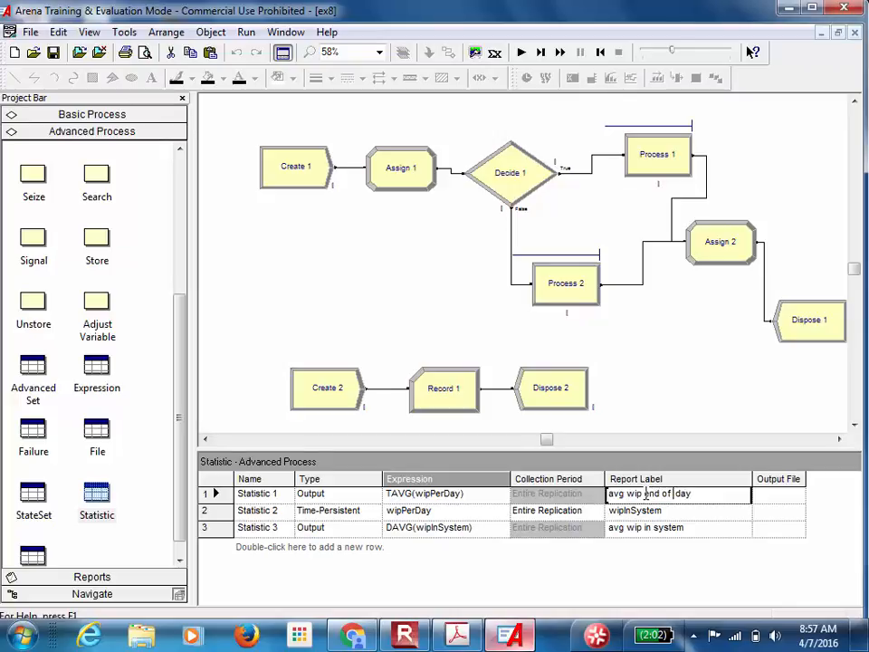
left_click(690, 528)
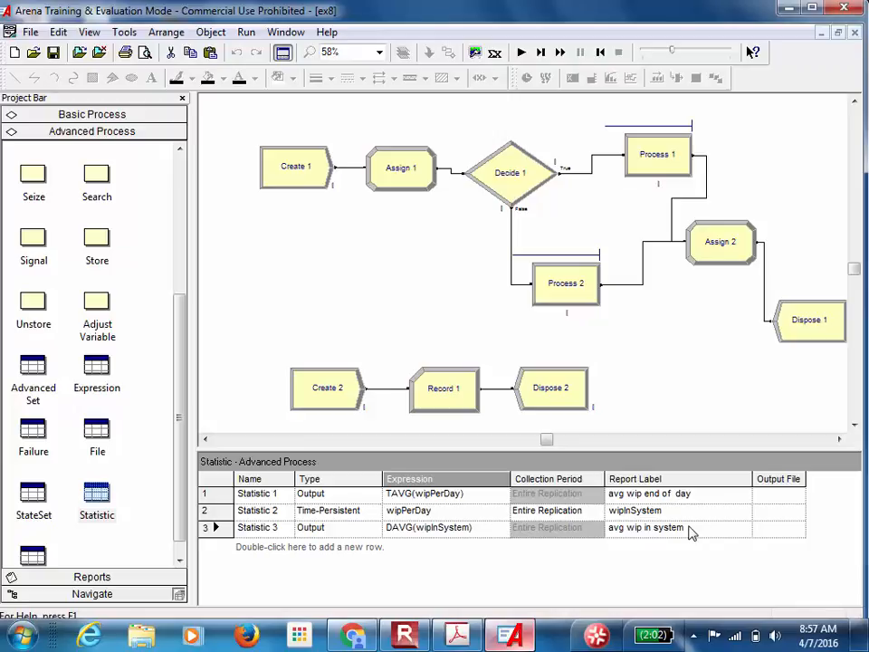
- In the run setup, set the number of replications to 10 and the replication length to 10 days
left_click(245, 31)
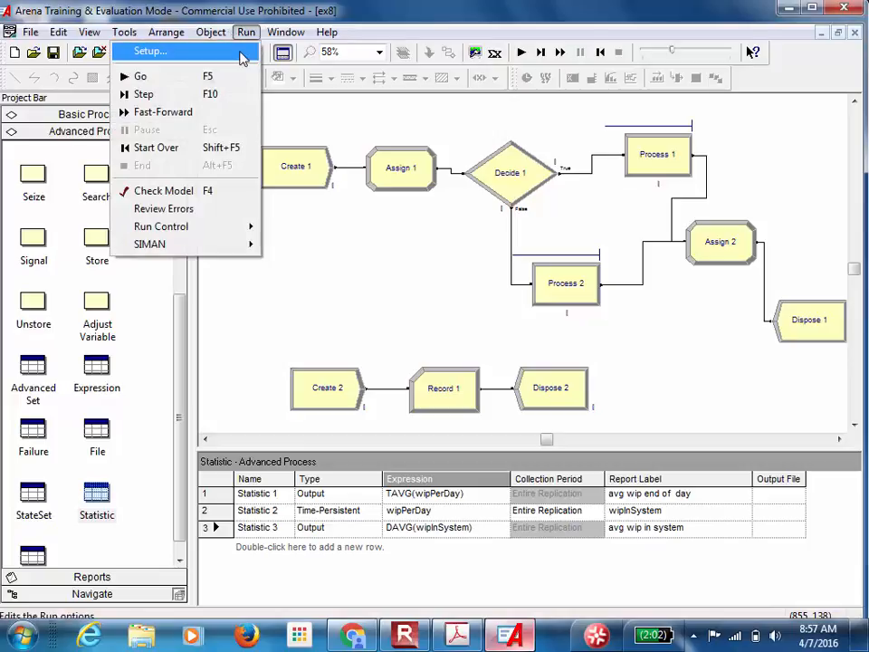
left_click(241, 52)
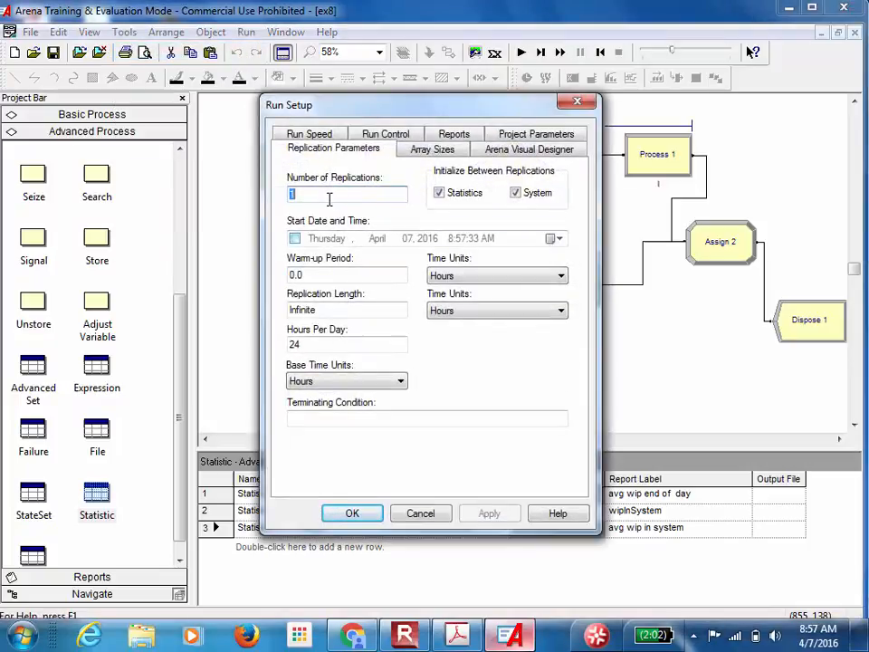
type("10")
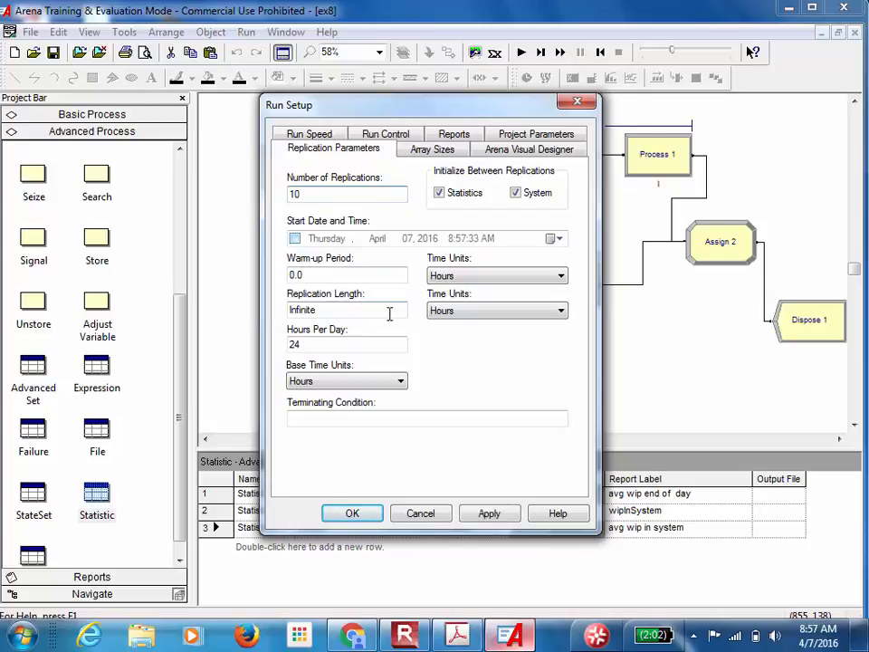
left_click(346, 308)
key("BackSpace")
key("BackSpace")
key("BackSpace")
key("BackSpace")
key("BackSpace")
key("BackSpace")
key("BackSpace")
key("BackSpace")
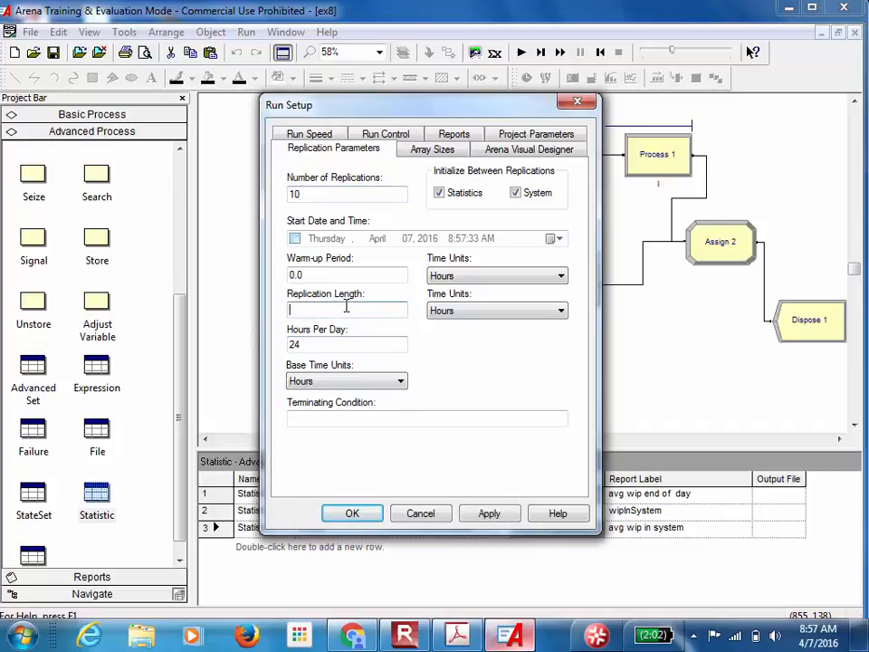
type("10")
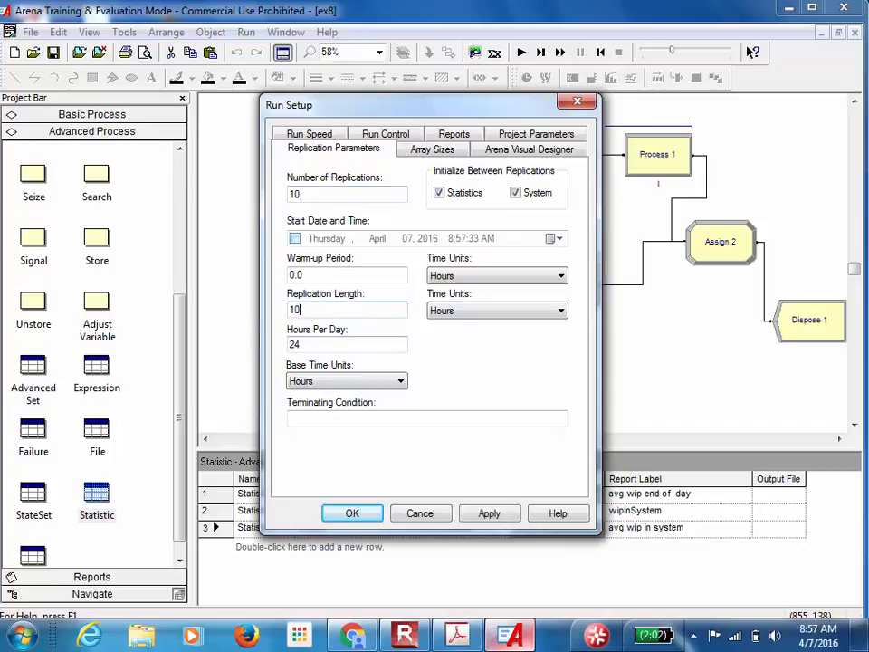
left_click(485, 317)
left_click(479, 328)
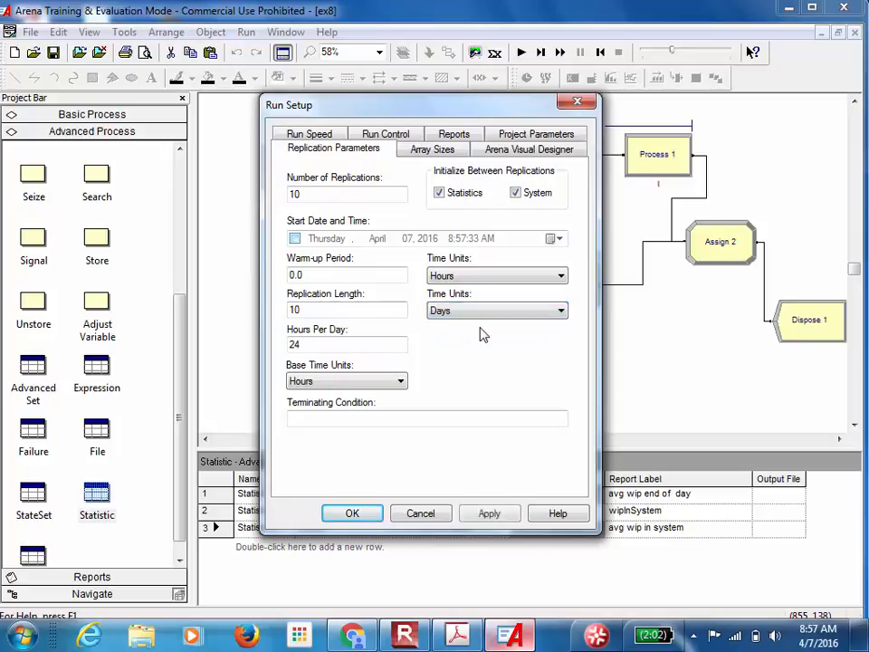
- Set the base time units to Minutes and apply the replication parameters
left_click(359, 381)
left_click(353, 417)
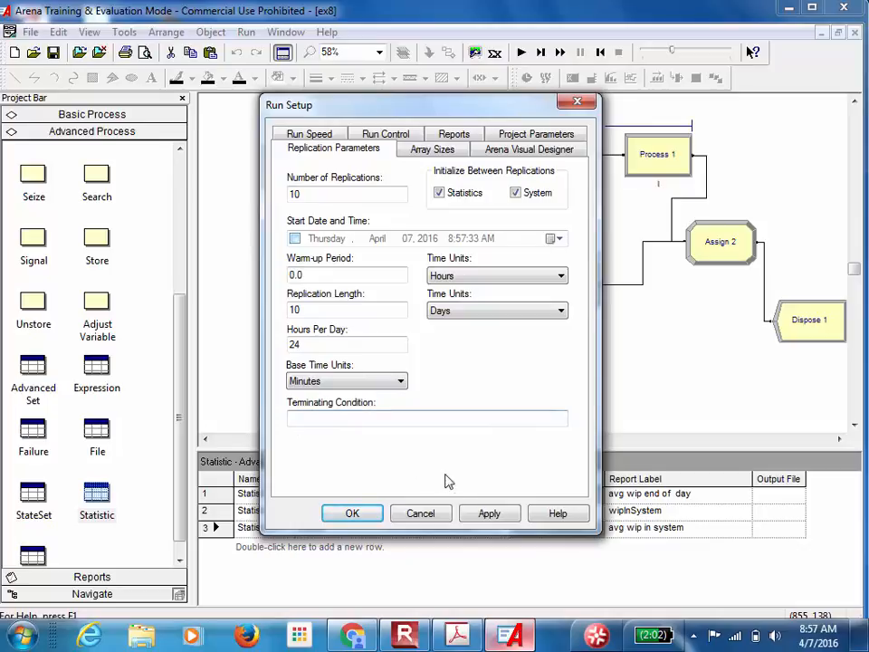
left_click(475, 512)
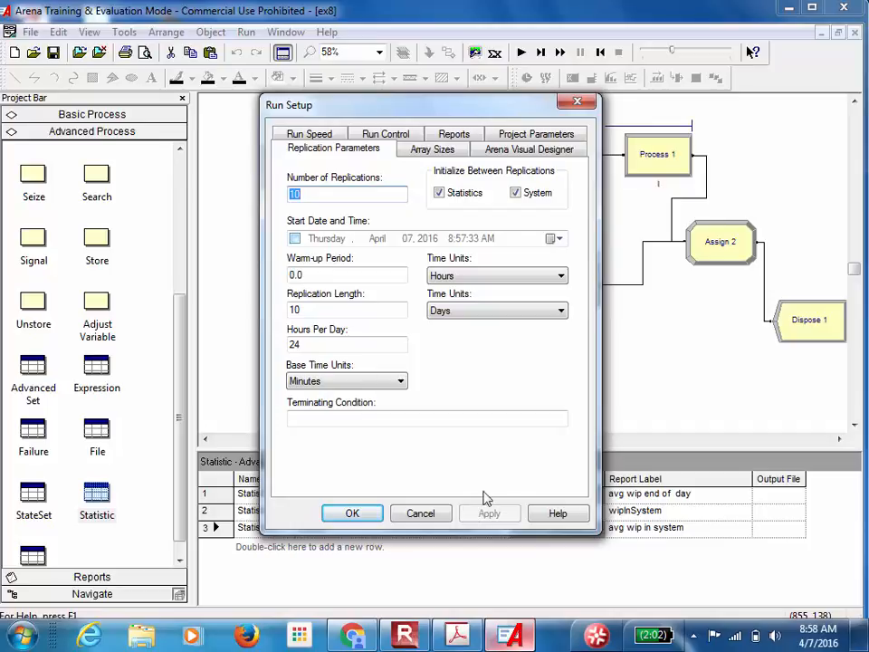
- Turn off statistics collection for Entities, Resources and Queues in the project parameters, and apply the change
left_click(541, 136)
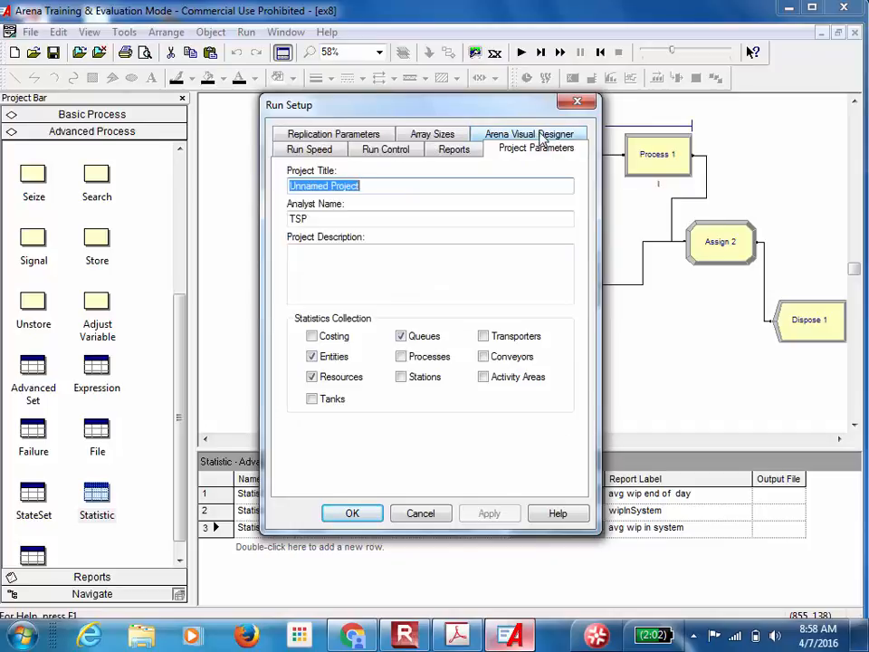
left_click(317, 358)
left_click(313, 377)
left_click(400, 338)
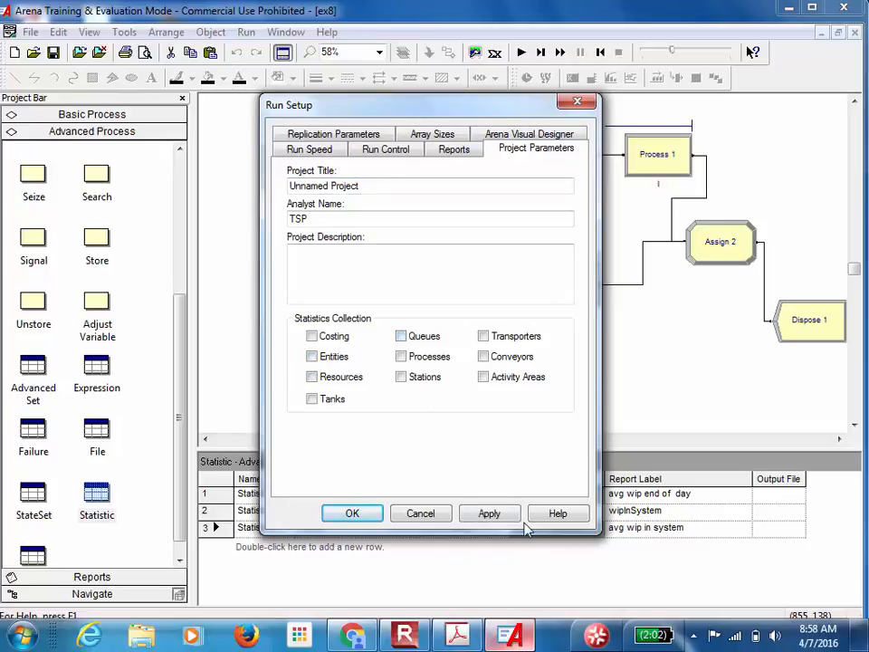
left_click(489, 513)
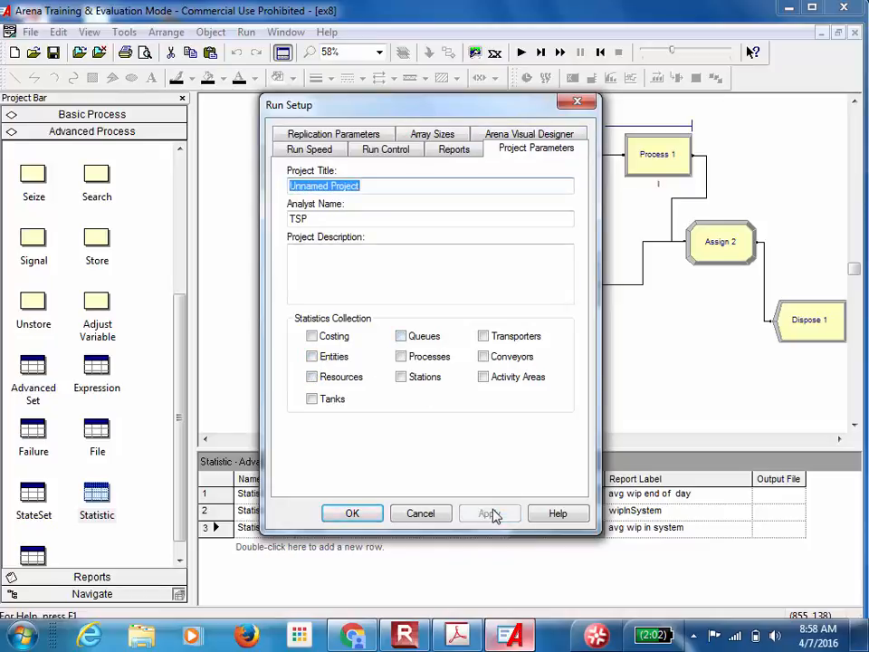
- Set the default report to SIMAN Summary Report(.out file) and accept the run setup
left_click(446, 155)
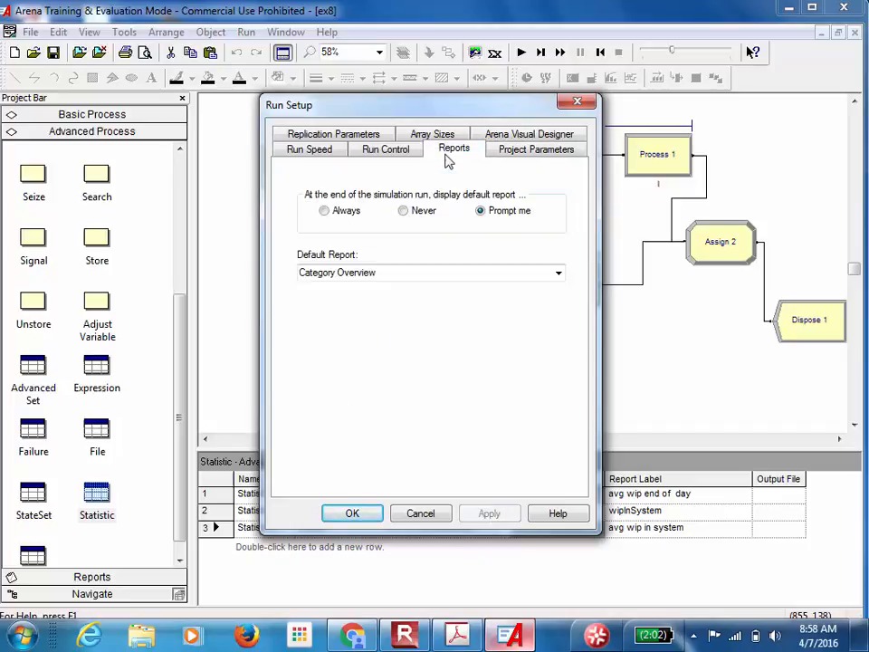
left_click(375, 272)
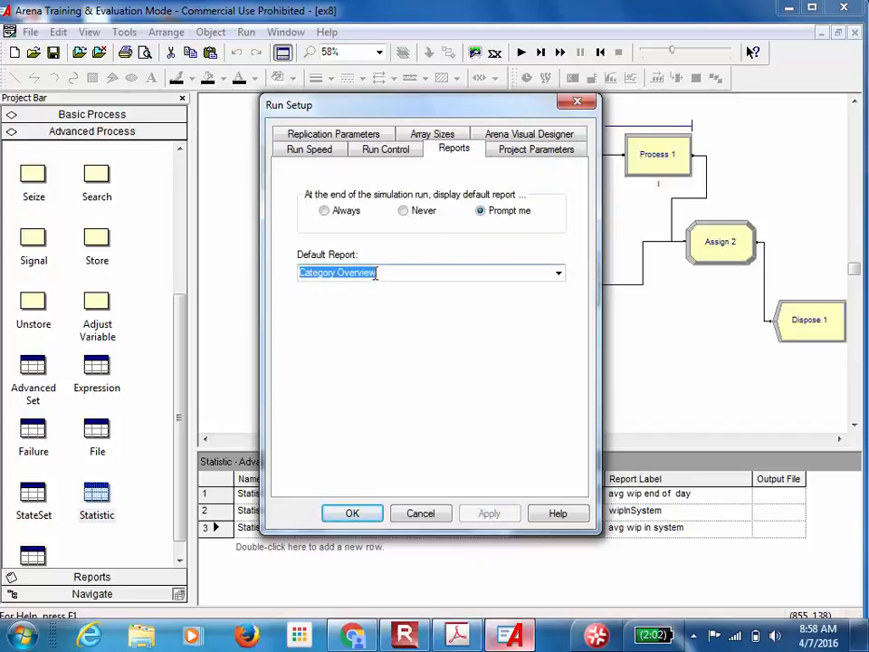
left_click(558, 274)
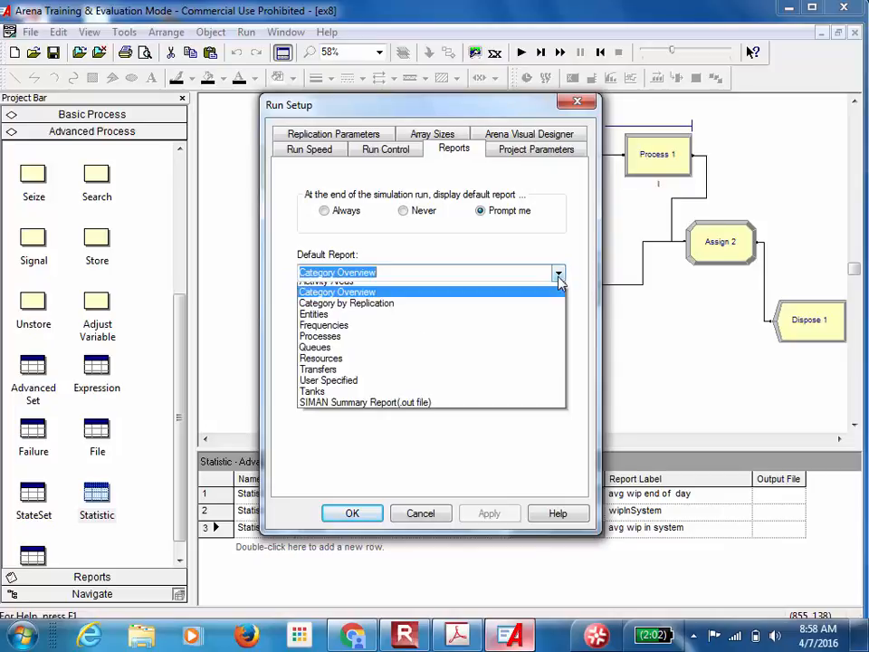
left_click(485, 412)
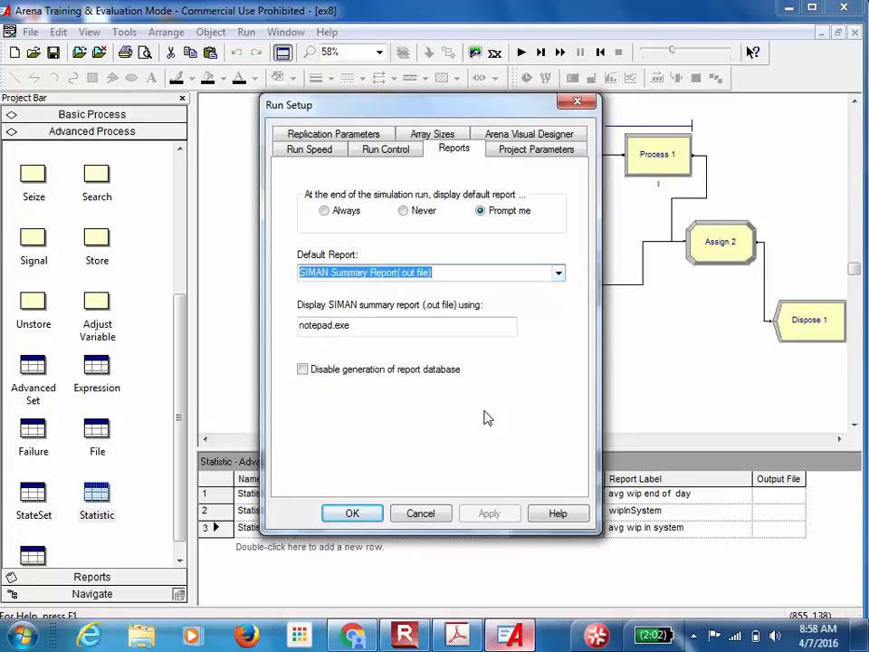
left_click(352, 512)
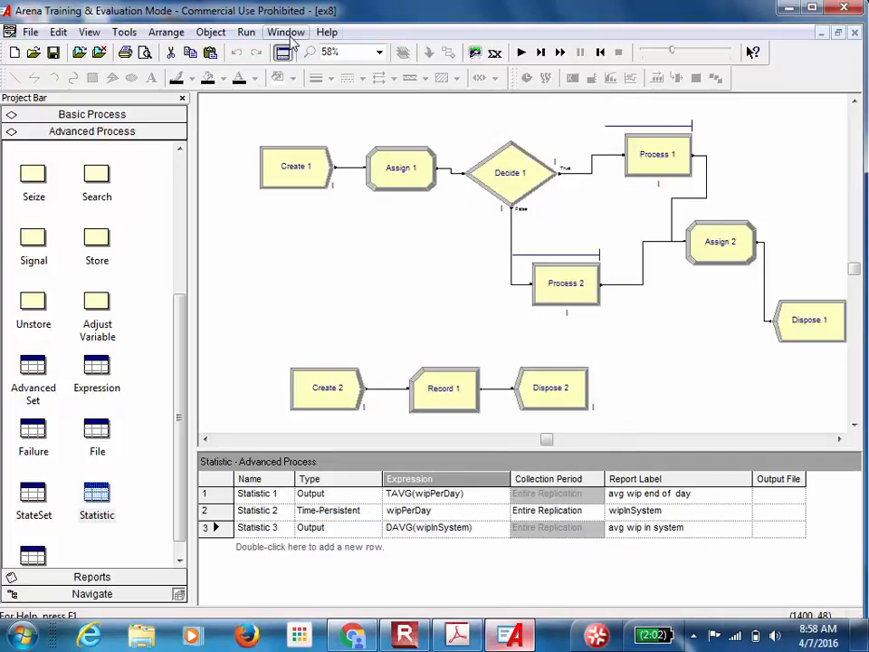
- Start the animated simulation, end it early, and enable Batch Run (No Animation)
left_click(521, 53)
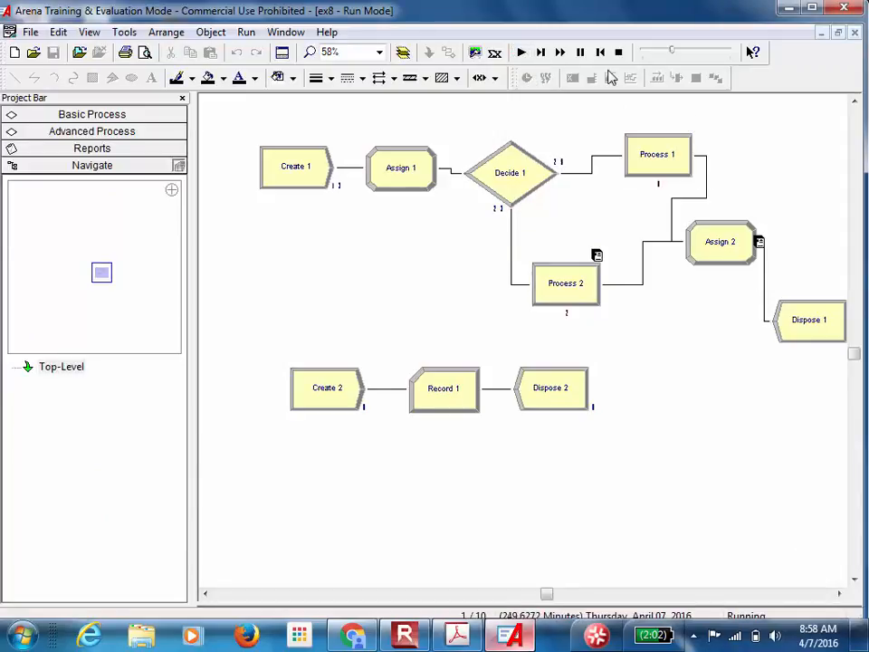
left_click(618, 58)
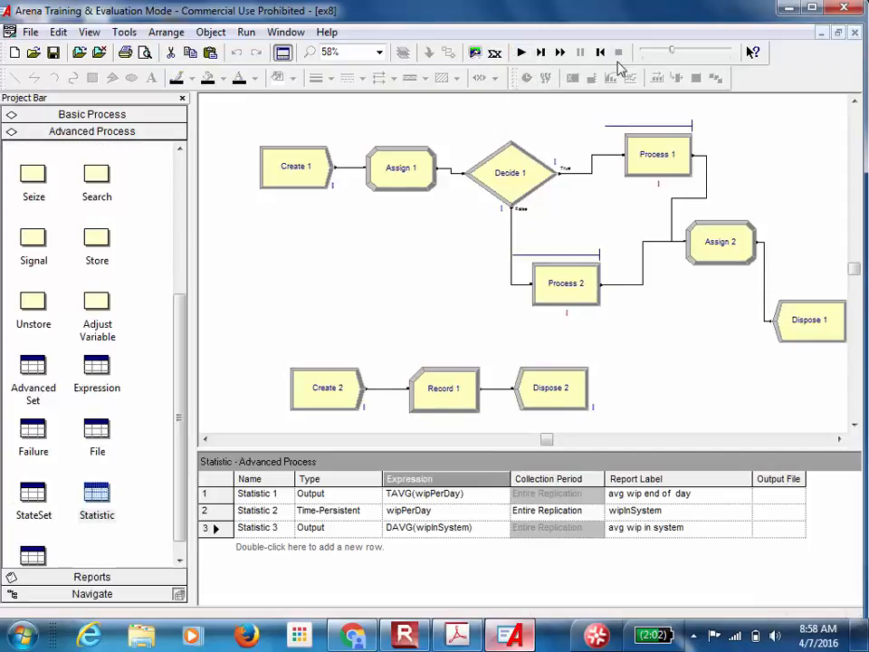
left_click(246, 33)
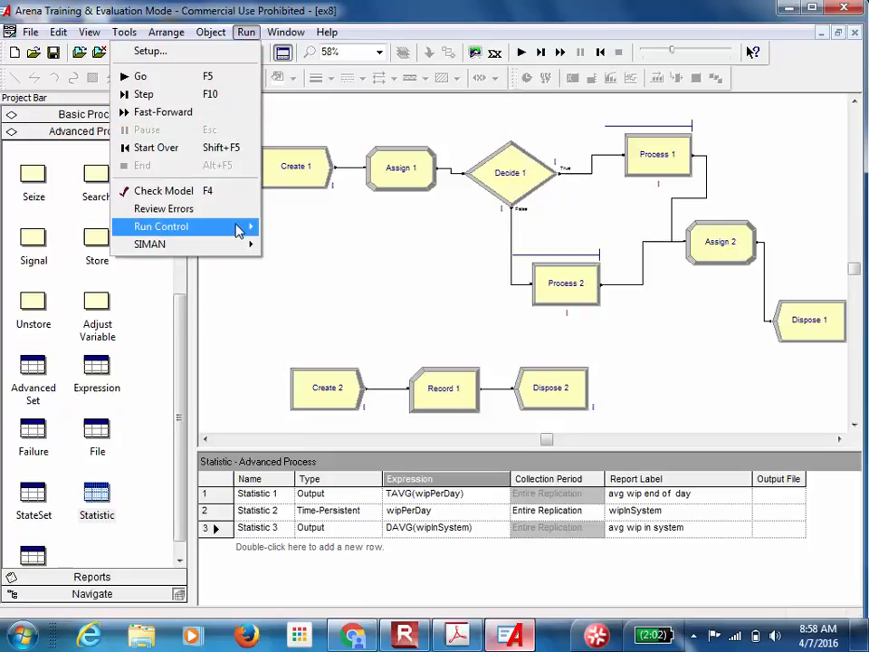
mouse_move(240, 228)
left_click(320, 331)
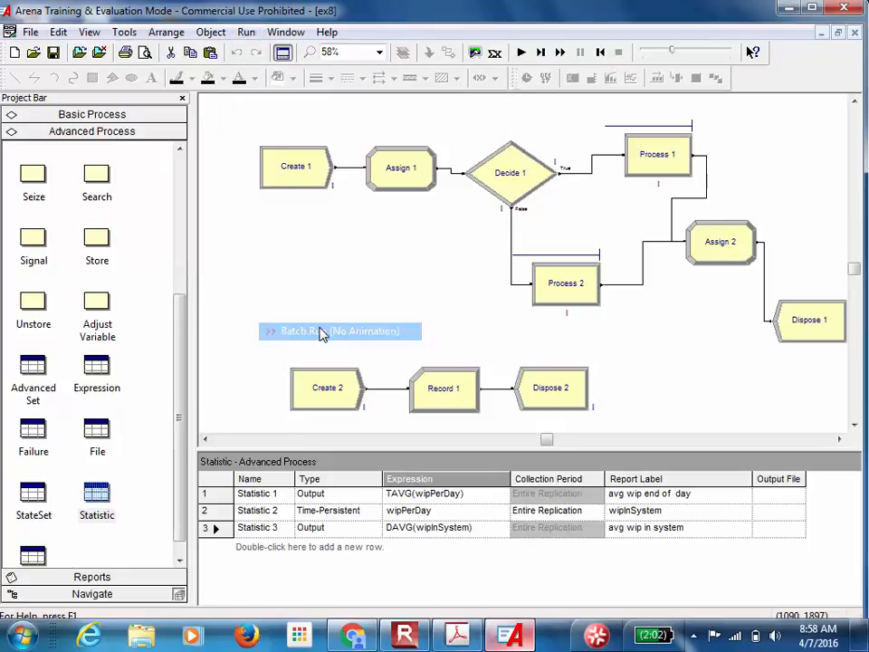
- Run the model in batch mode, review the reported runtime error, end the run and return to the model
left_click(522, 54)
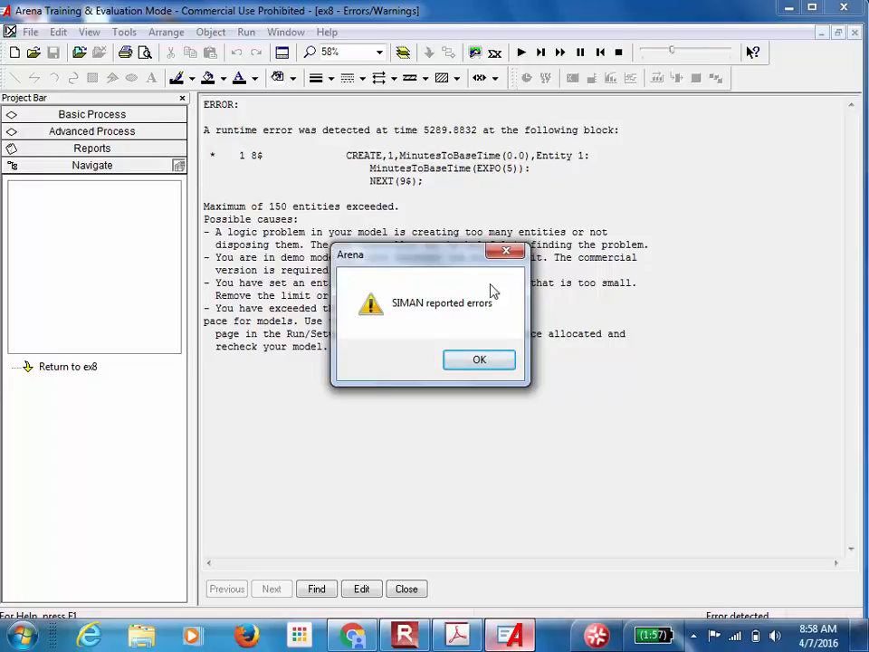
left_click(467, 366)
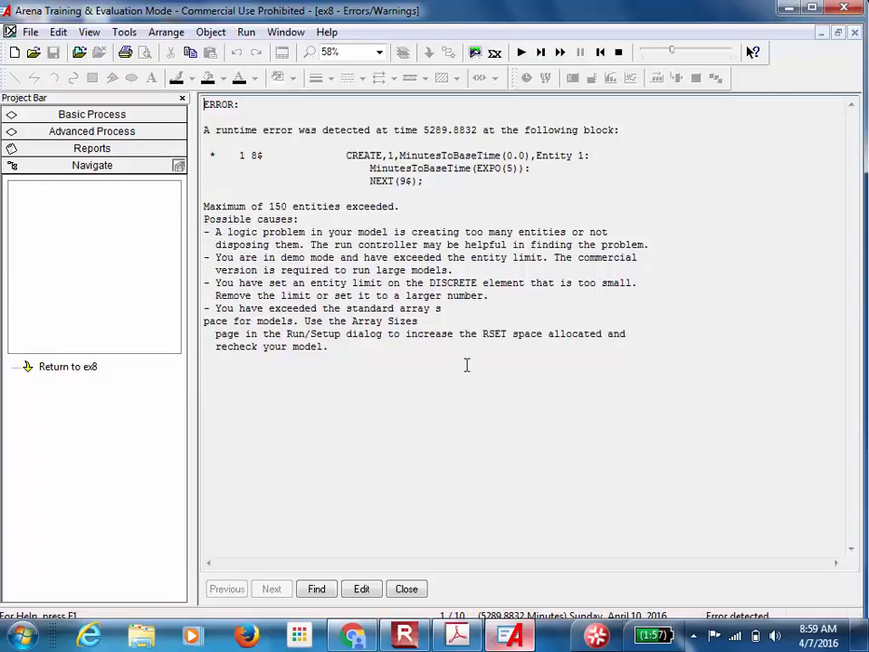
left_click(617, 52)
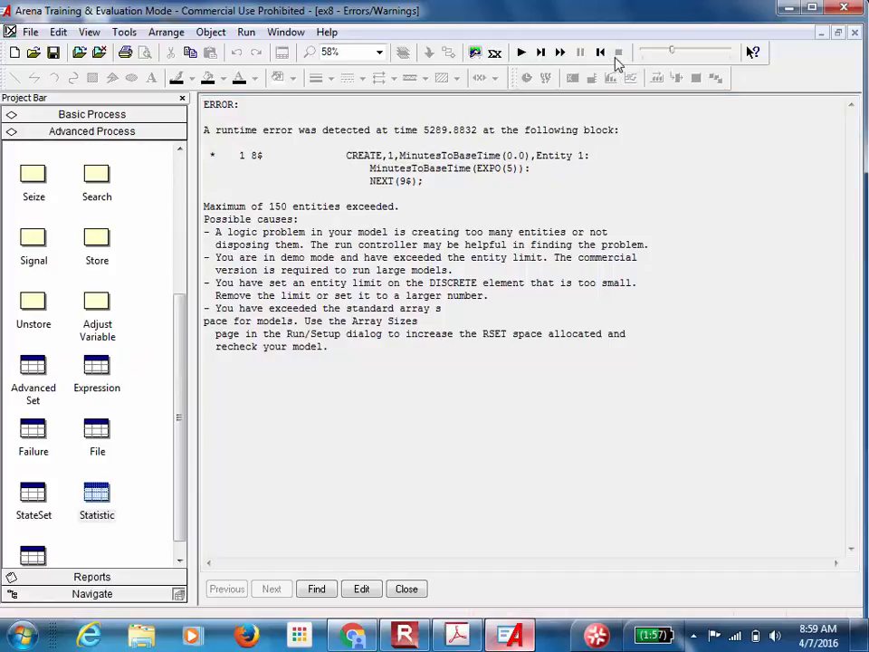
left_click(406, 589)
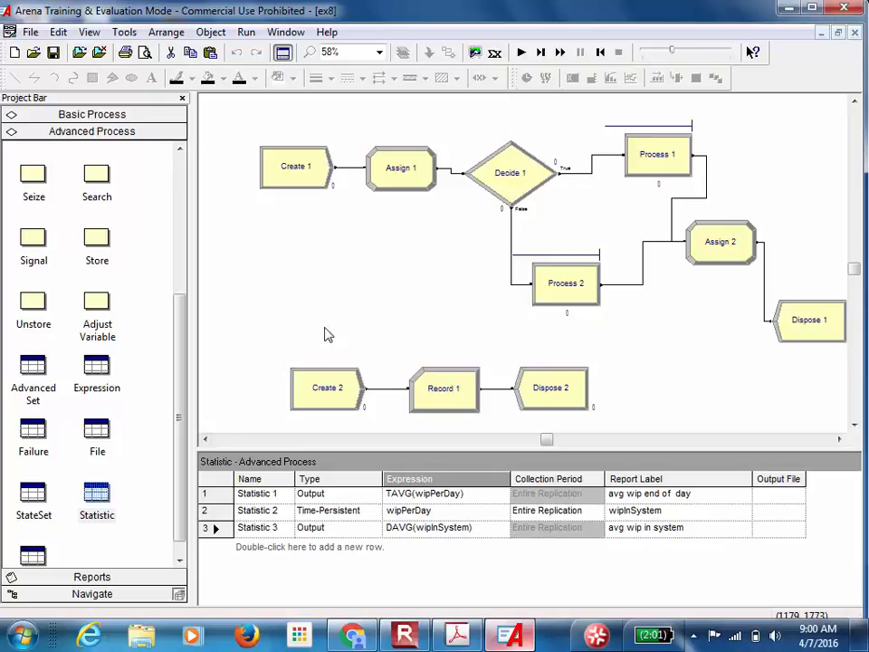
left_click(404, 631)
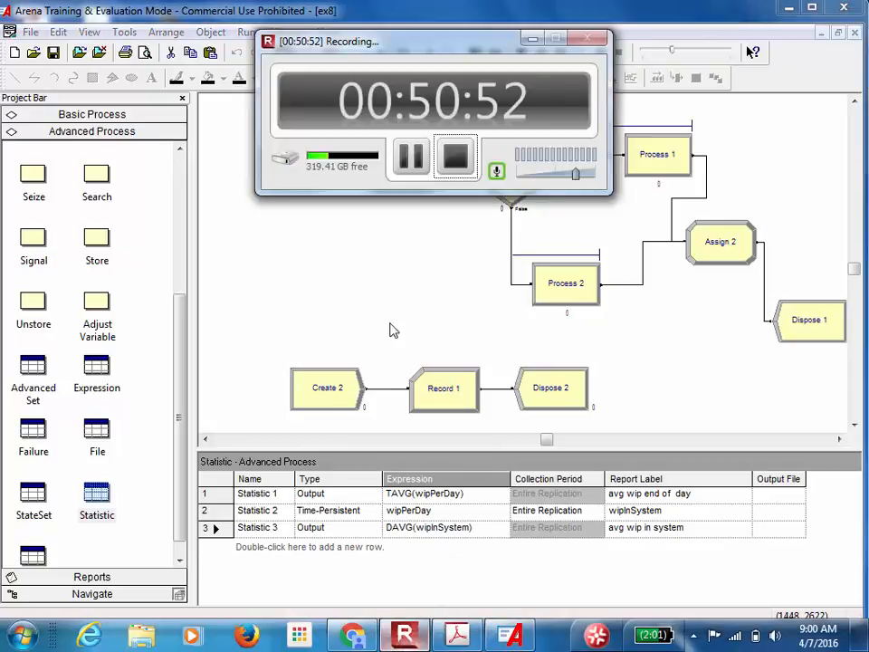